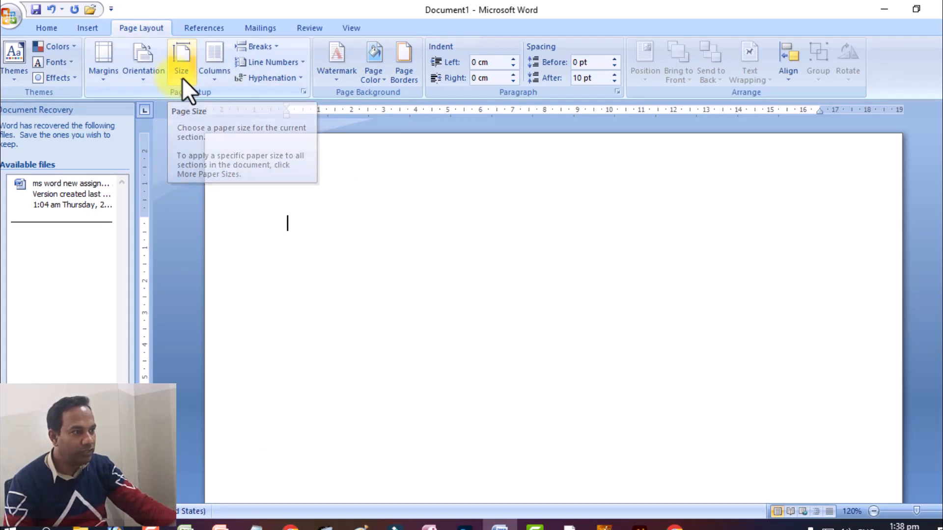
# Step: Set the paper size to A4 and make the top, bottom, left and right margins 0.5 cm each
pyautogui.click(181, 78)
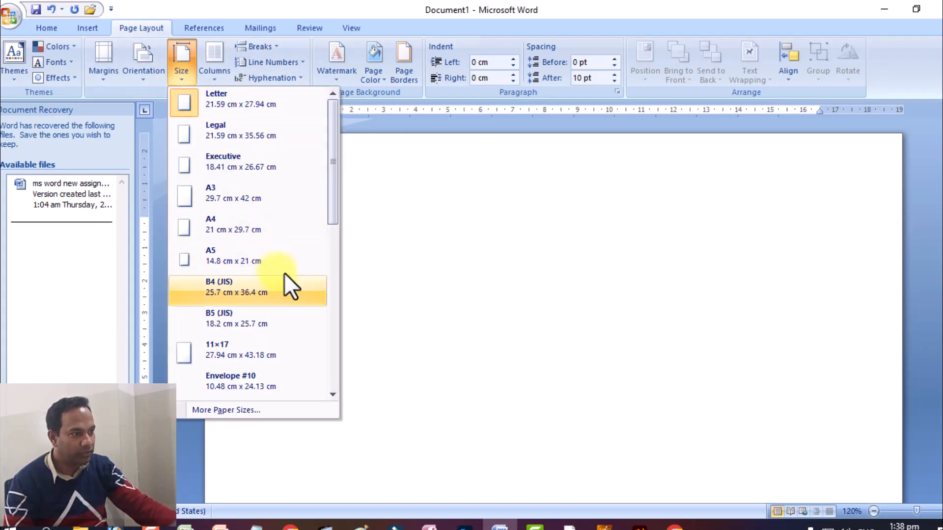
pyautogui.click(259, 225)
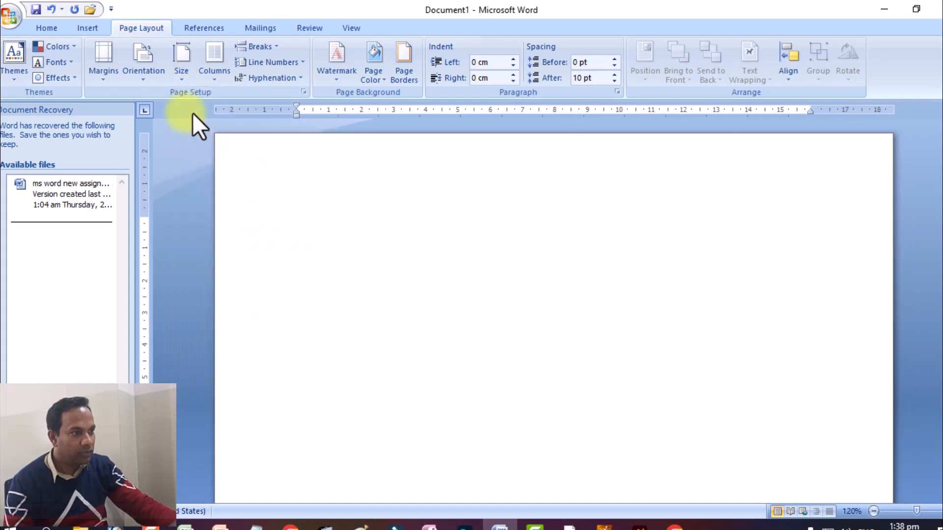
pyautogui.click(117, 81)
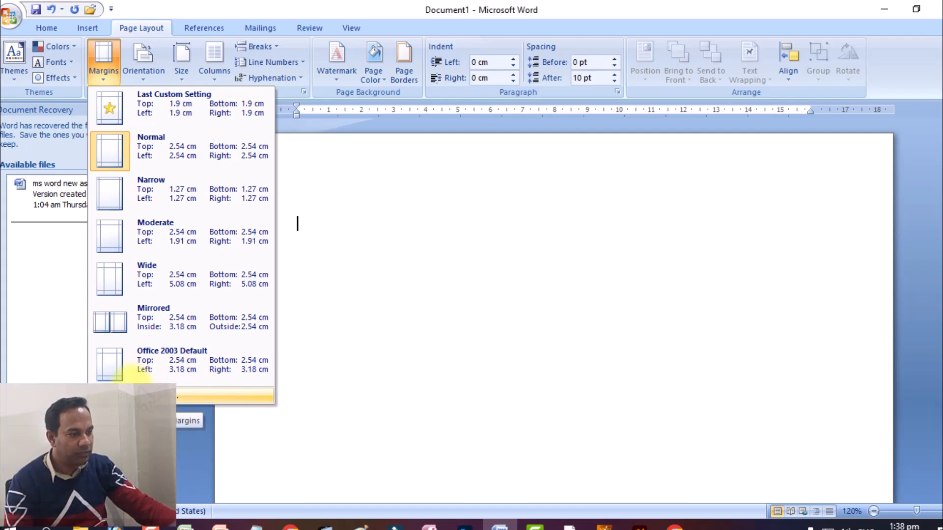
pyautogui.click(196, 396)
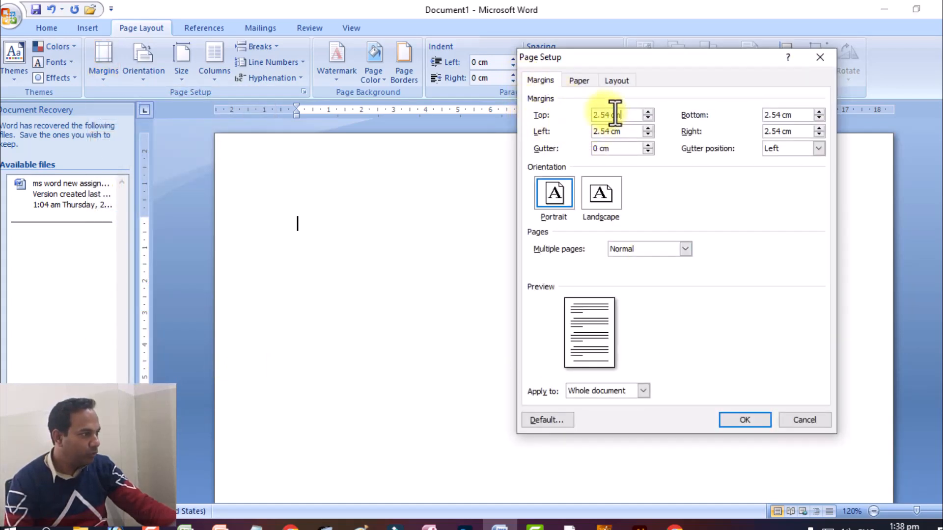
pyautogui.write('0.5')
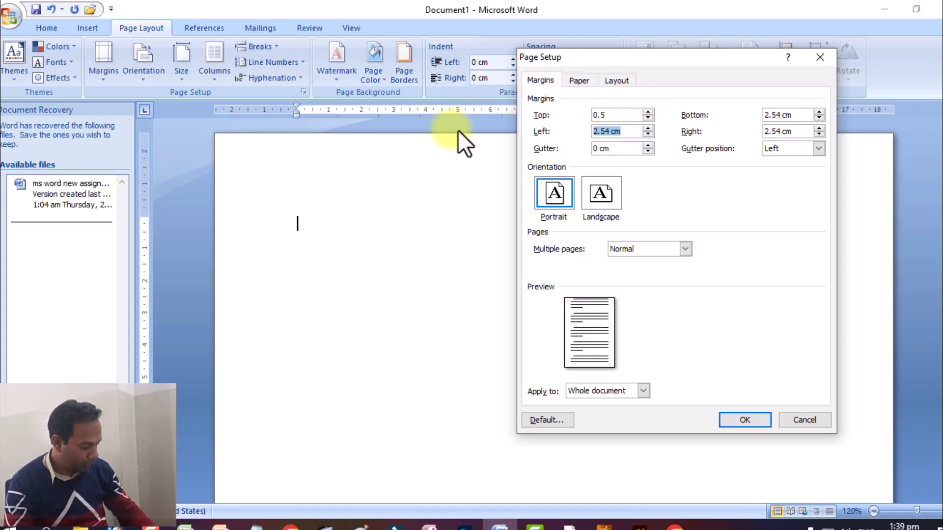
pyautogui.write('0.5')
pyautogui.click(783, 115)
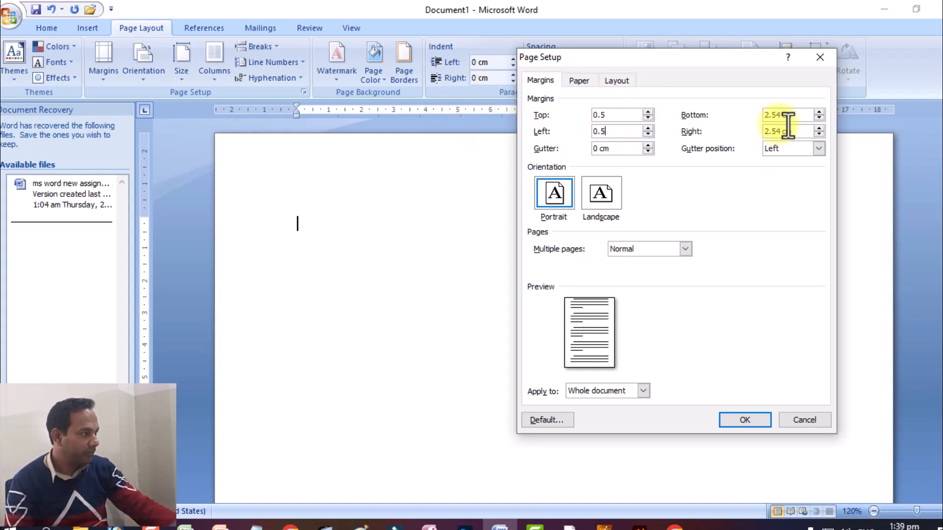
pyautogui.write('0.5')
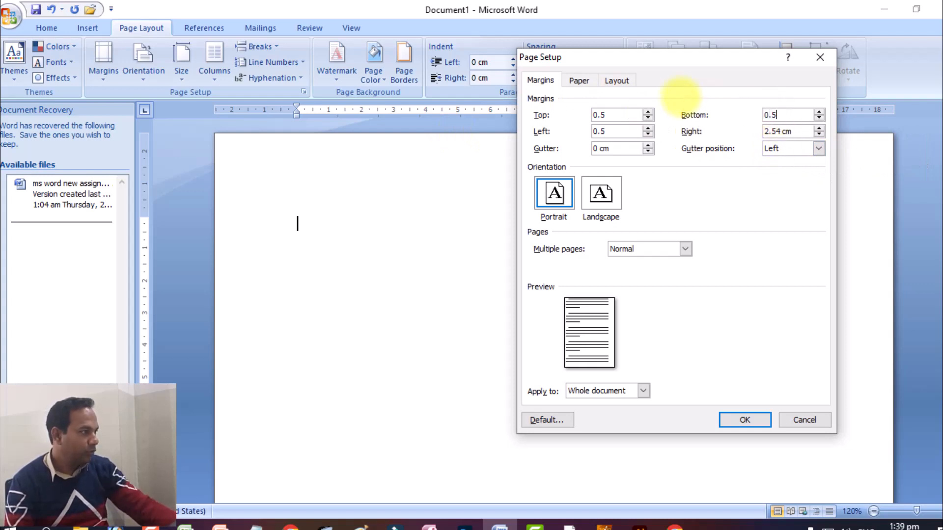
pyautogui.click(769, 132)
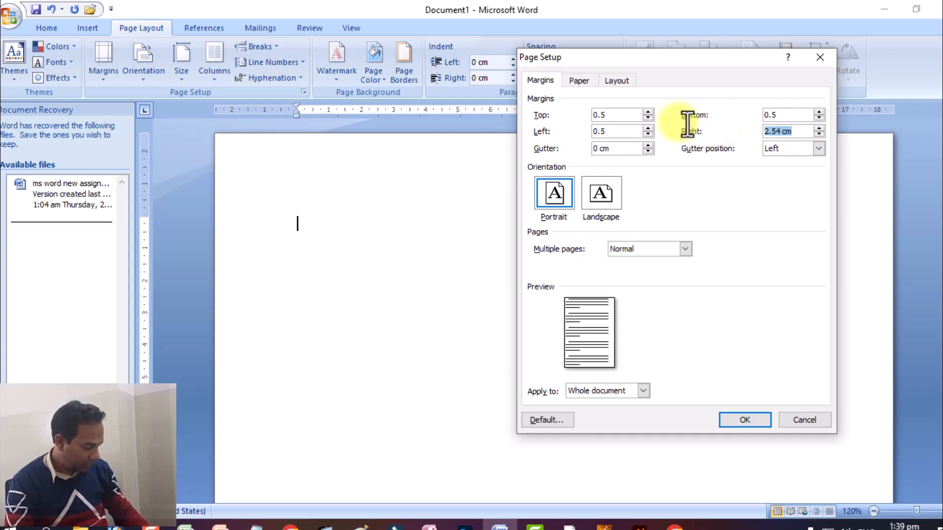
pyautogui.write('0.5')
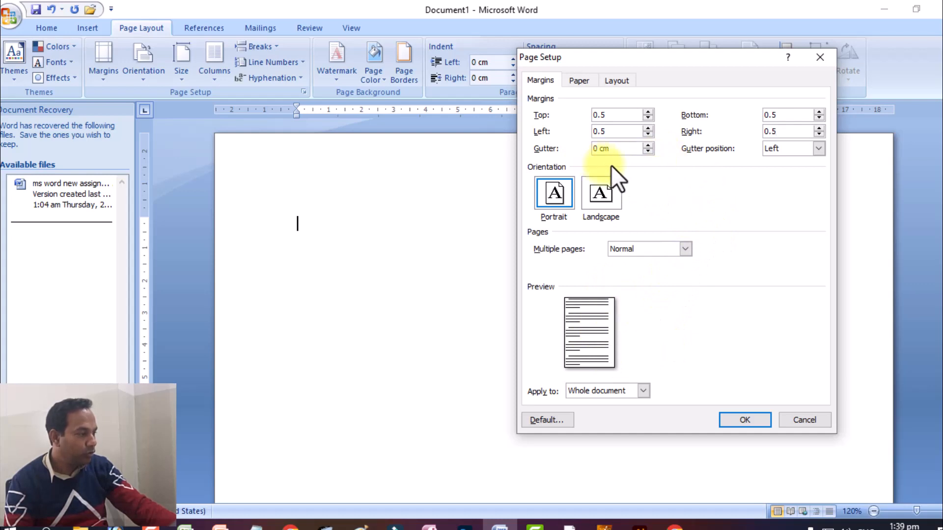
# Step: Keep the page orientation as Portrait, check the paper size settings and apply the page setup
pyautogui.click(552, 190)
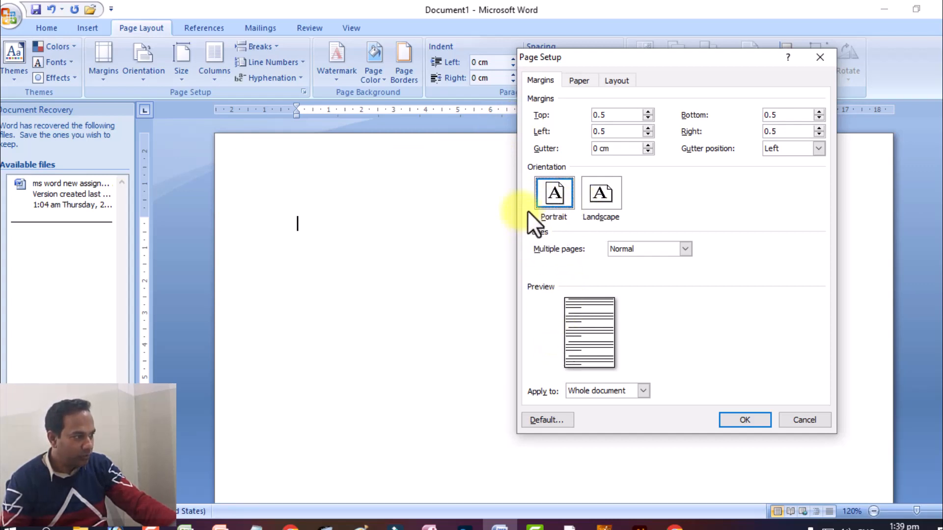
pyautogui.click(588, 192)
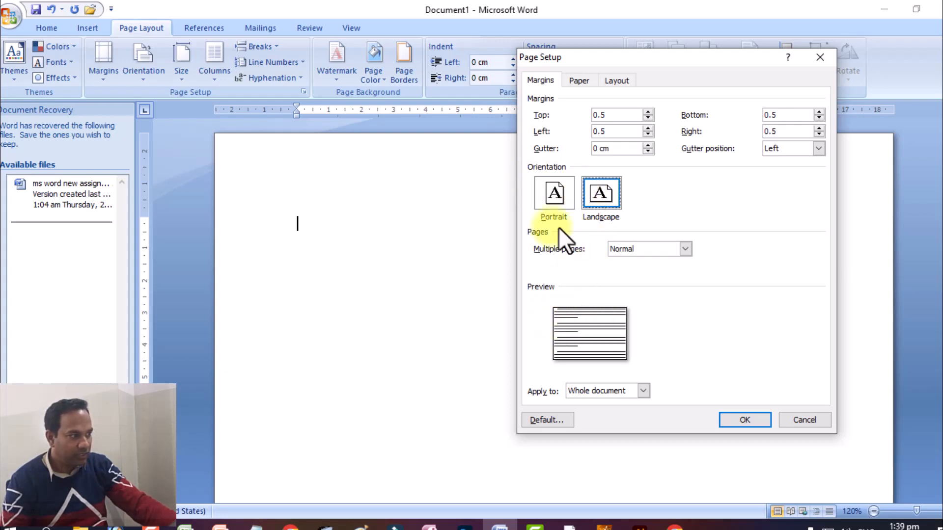
pyautogui.click(551, 194)
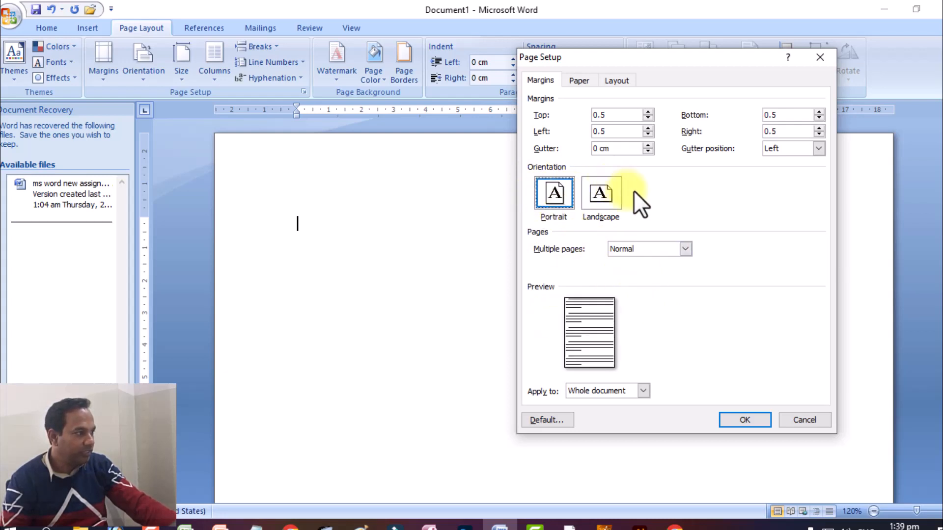
pyautogui.click(578, 80)
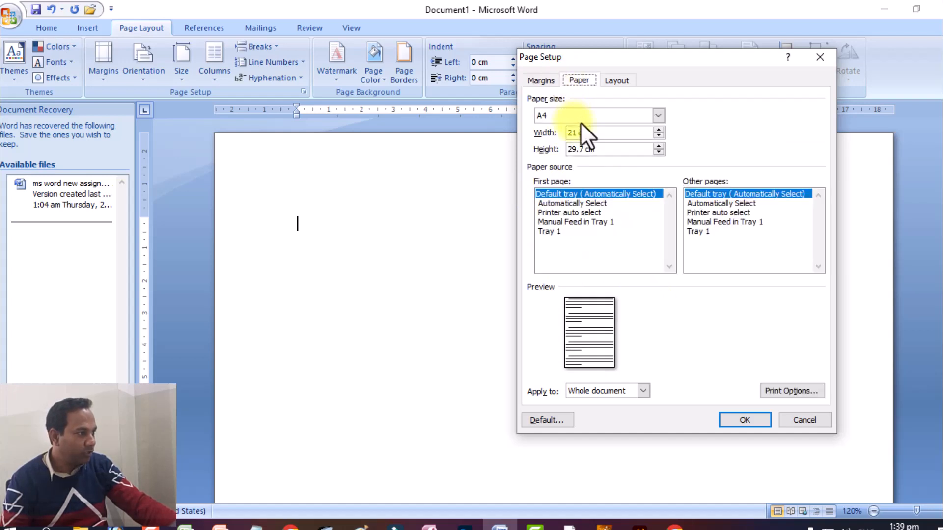
pyautogui.click(726, 416)
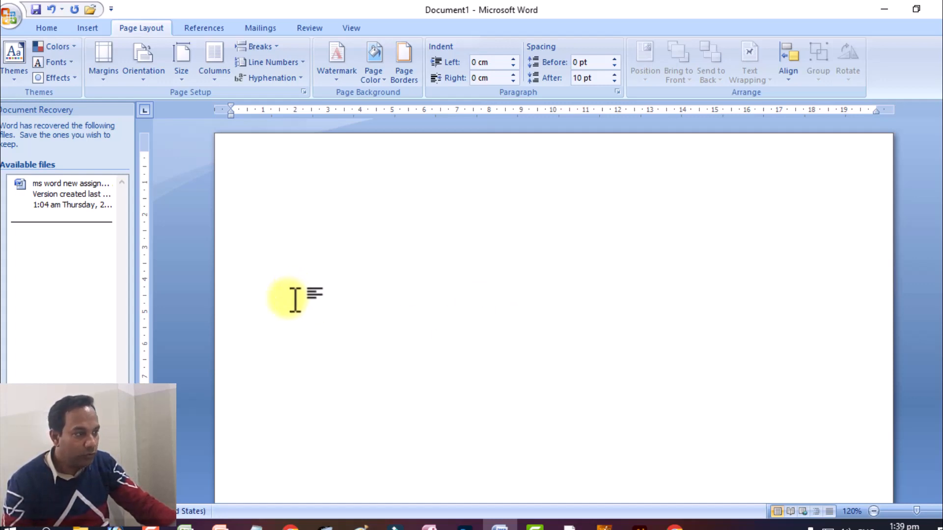
# Step: Open the recent document "ms word new assignment" to view the sample layout, and return to the blank Document1
pyautogui.click(11, 15)
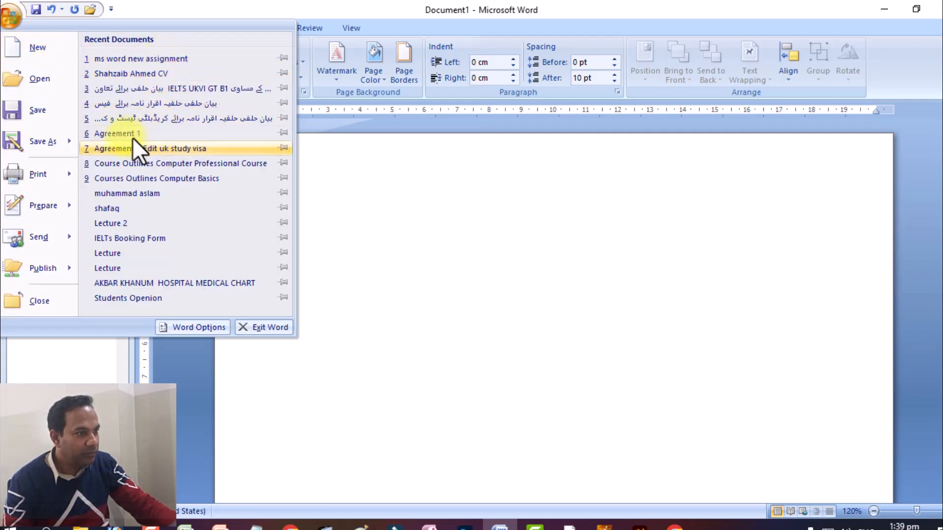
pyautogui.click(142, 59)
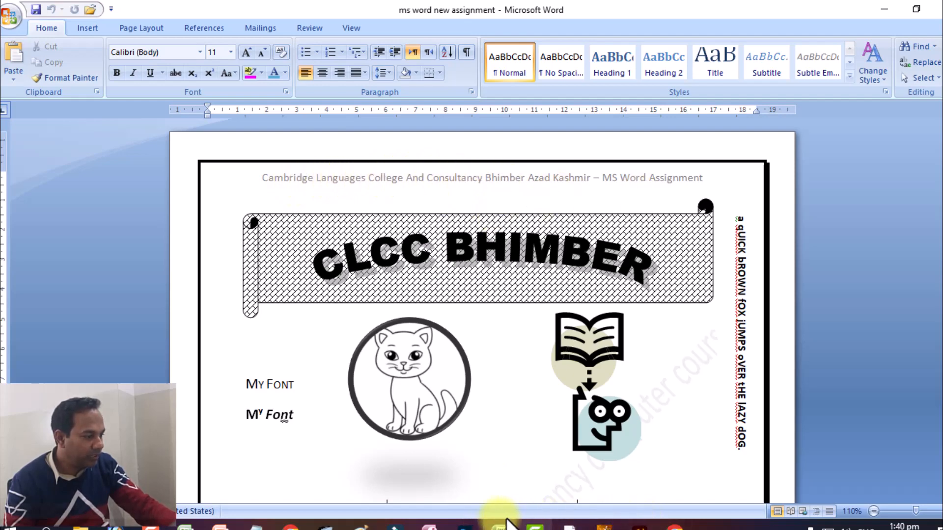
pyautogui.moveTo(493, 521)
pyautogui.click(442, 476)
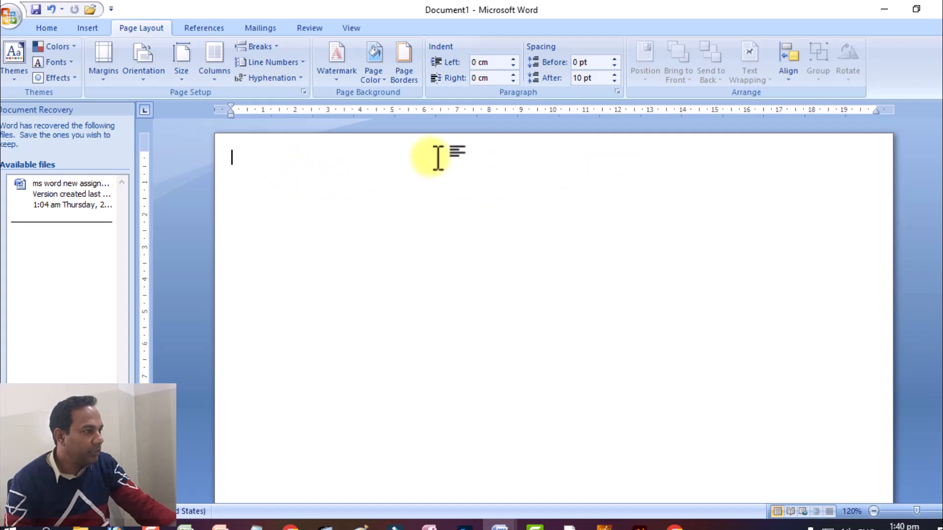
# Step: Insert a header with the built-in Blank design into the empty document
pyautogui.doubleClick(457, 157)
pyautogui.hotkey('ctrl', 'z')
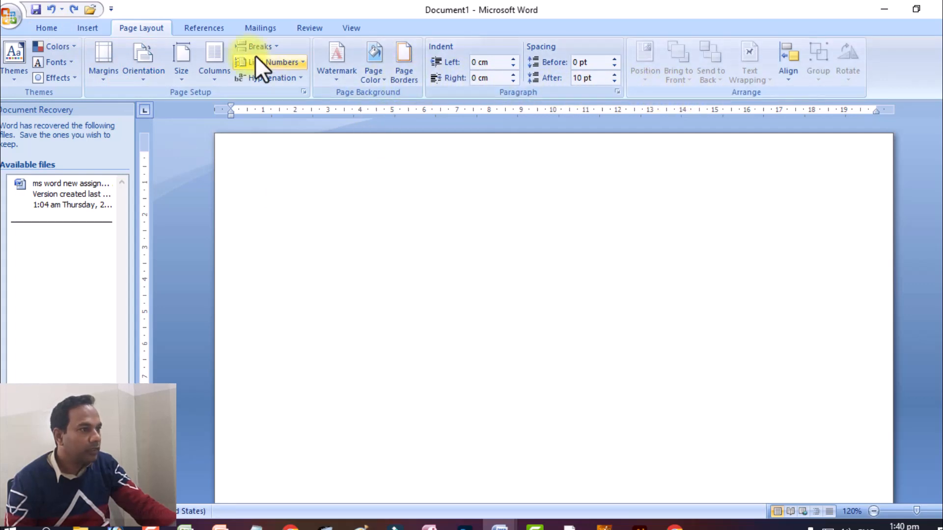
pyautogui.click(96, 31)
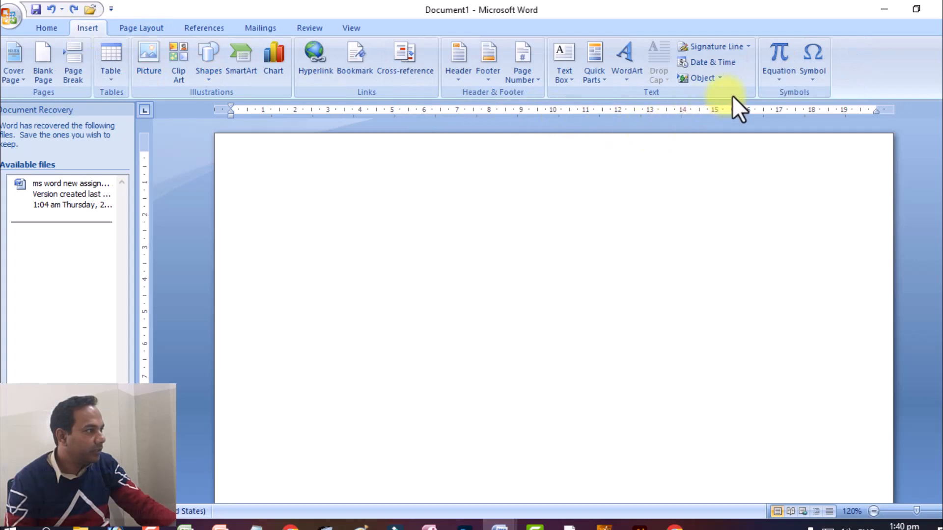
pyautogui.click(452, 78)
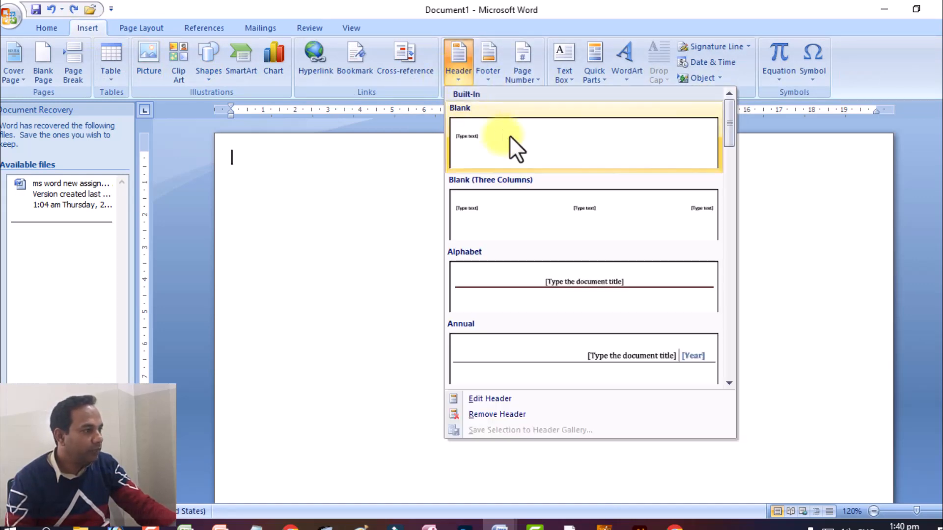
pyautogui.click(508, 135)
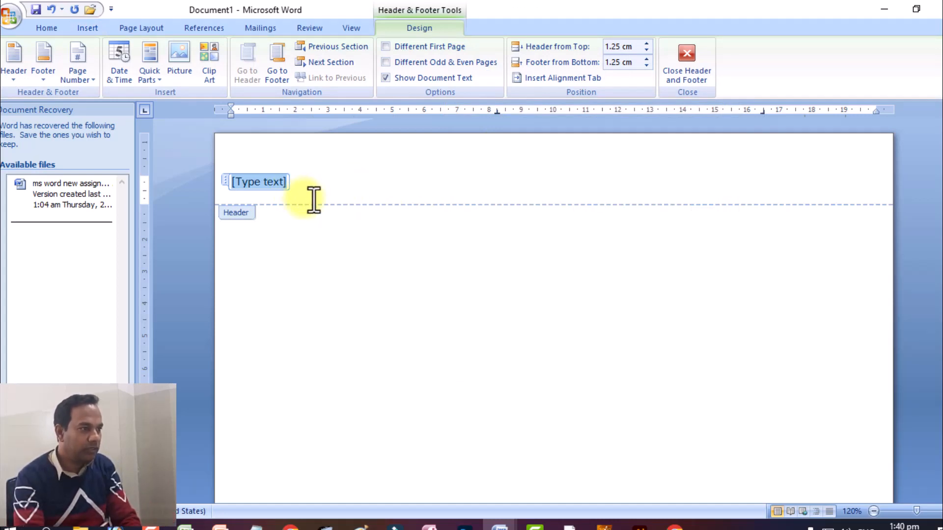
# Step: Enter "A quick brown fox jumps over the lazy dog." as the header text
pyautogui.write('A quick')
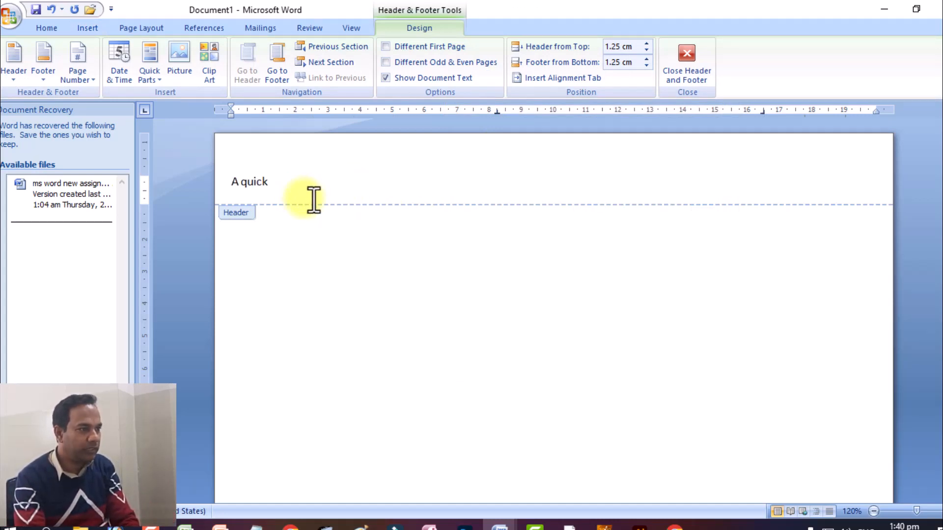
pyautogui.write(' brown fo')
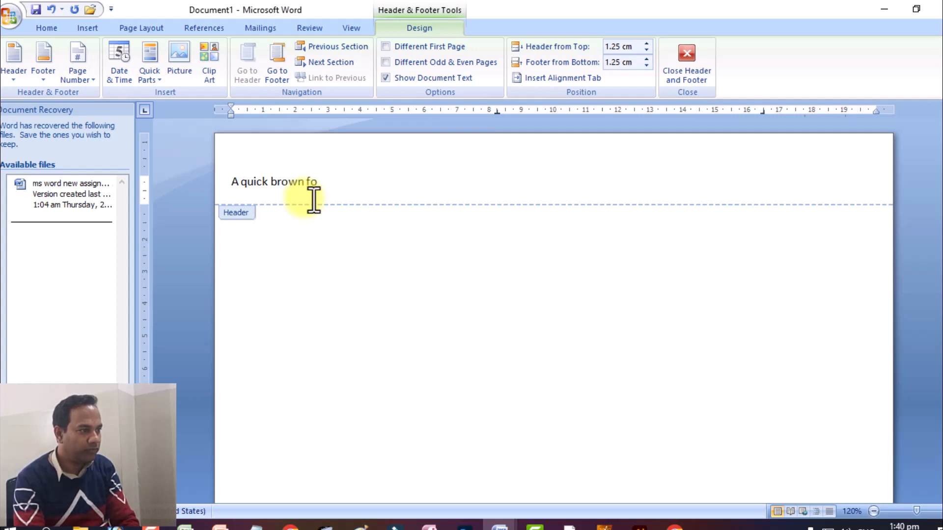
pyautogui.write('x jmps')
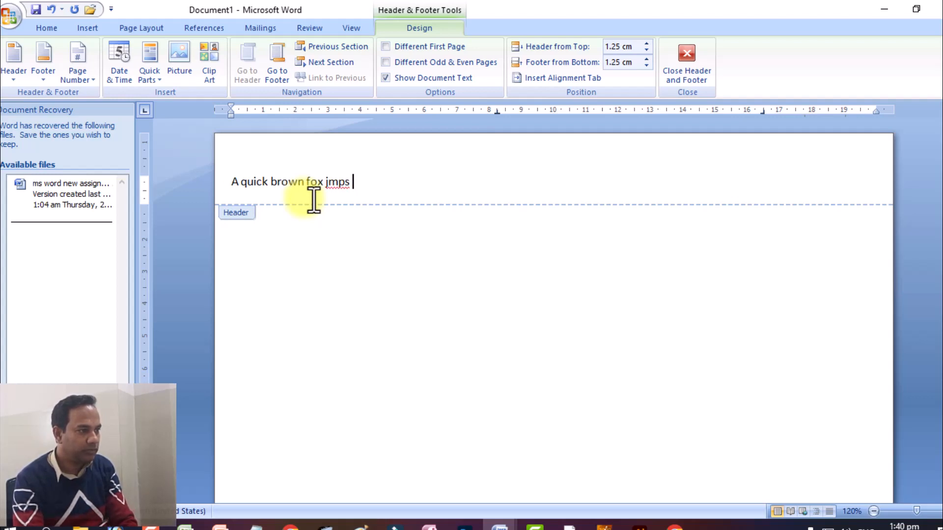
pyautogui.press('BackSpace')
pyautogui.press('BackSpace')
pyautogui.press('BackSpace')
pyautogui.press('BackSpace')
pyautogui.write('jump')
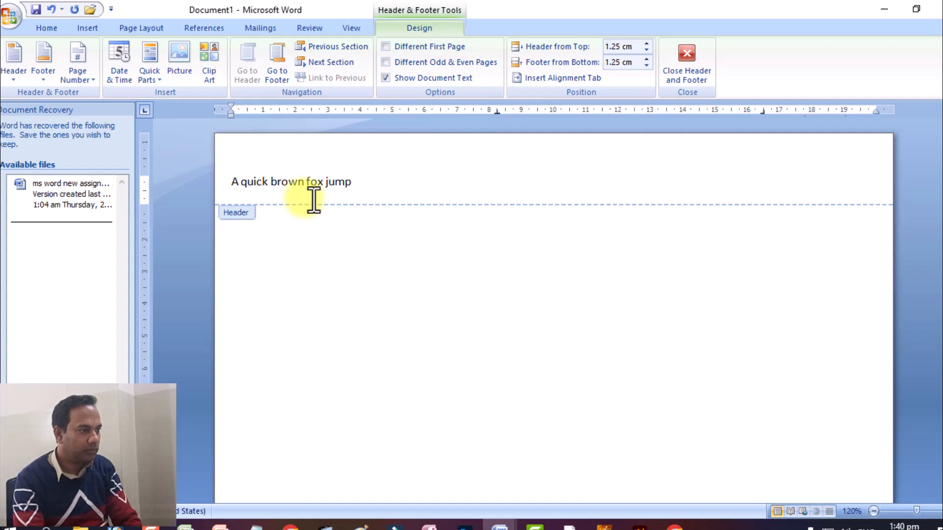
pyautogui.write('s over the l')
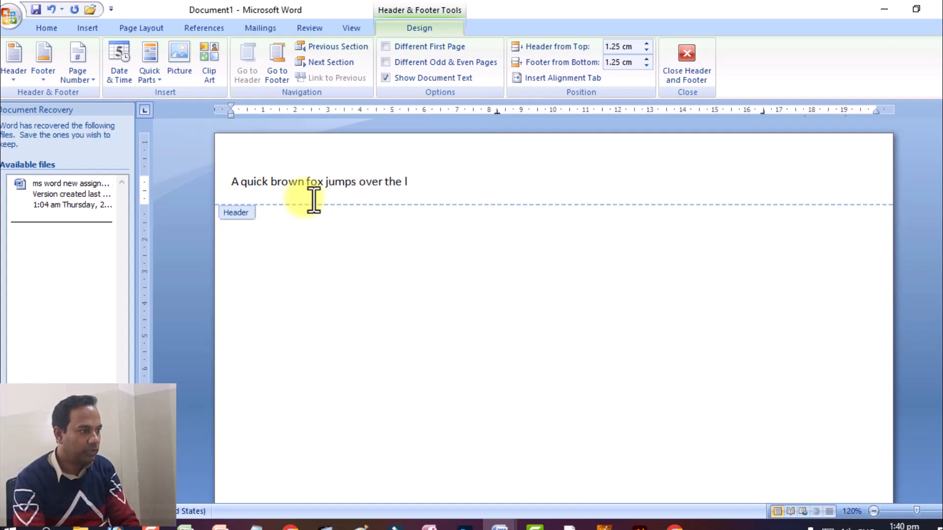
pyautogui.write('azy dog.')
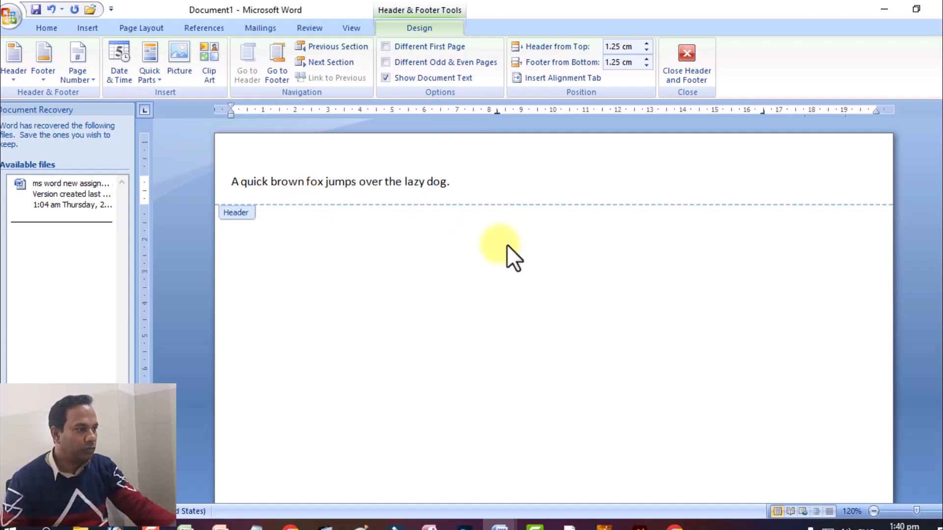
# Step: Center the header sentence horizontally and return to the document body
pyautogui.tripleClick(403, 178)
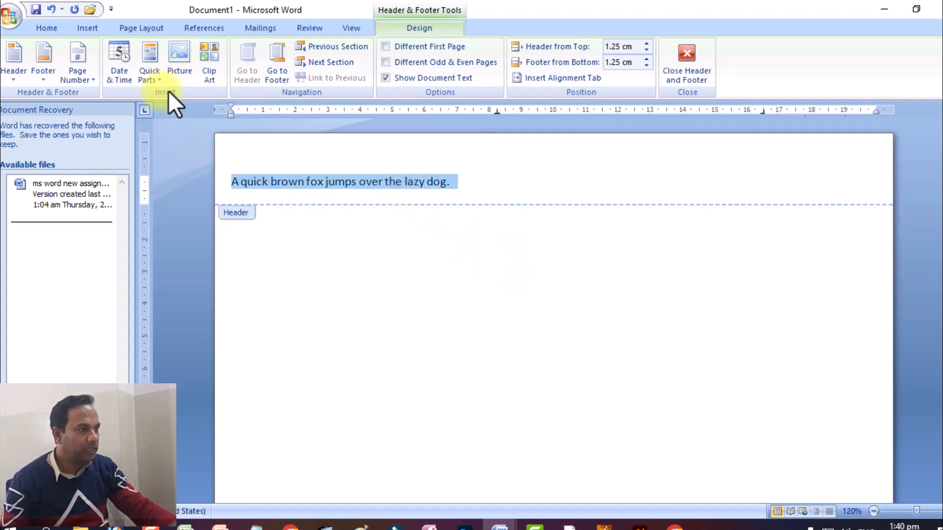
pyautogui.click(57, 24)
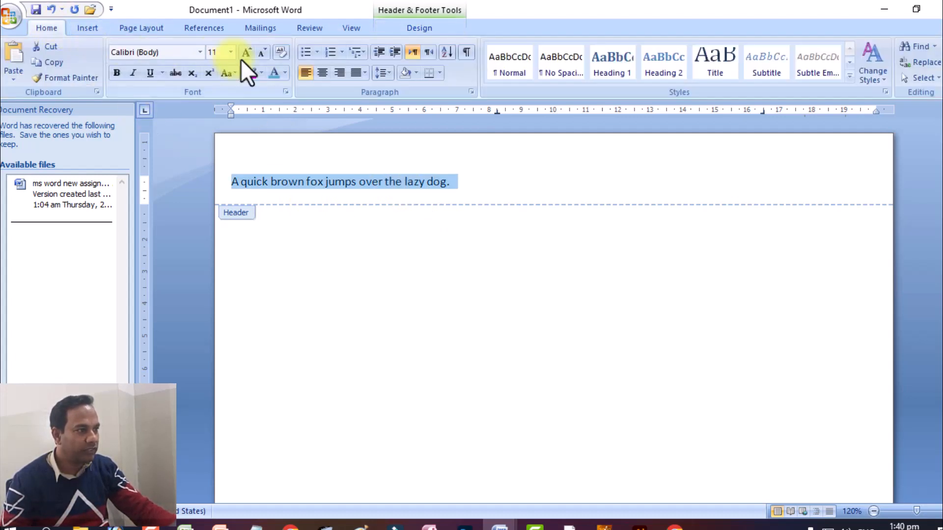
pyautogui.click(317, 72)
pyautogui.doubleClick(548, 263)
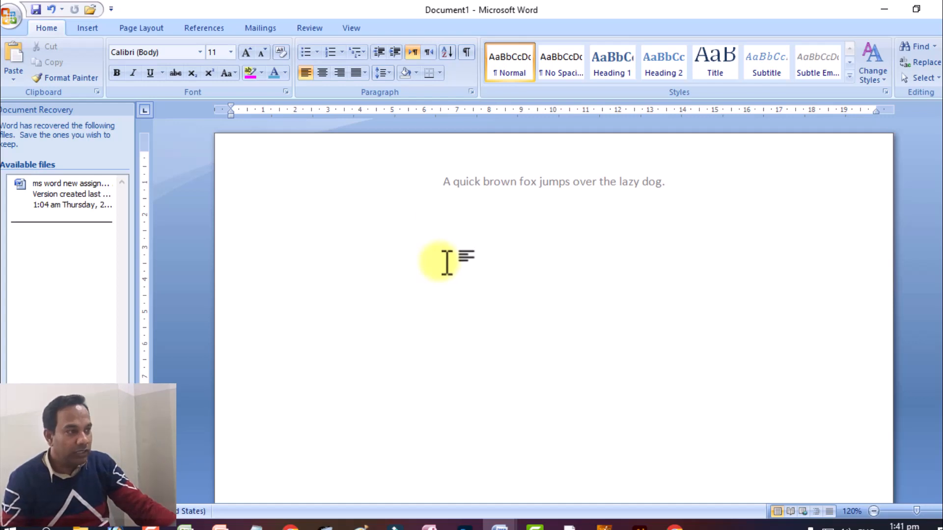
pyautogui.click(87, 29)
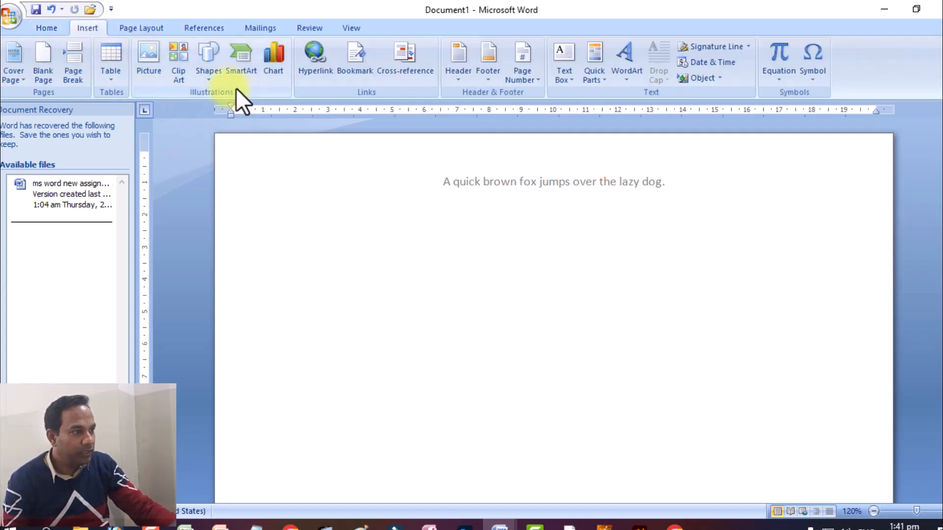
pyautogui.click(199, 79)
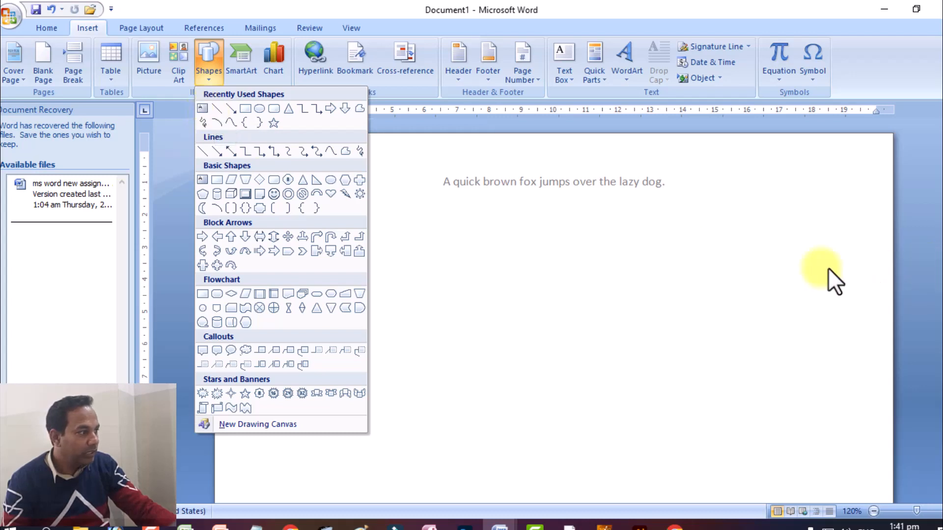
pyautogui.click(797, 268)
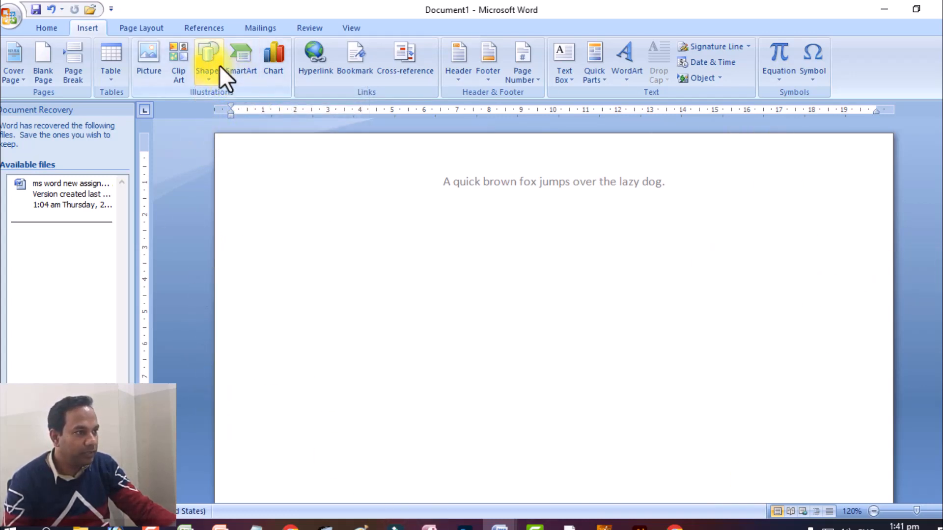
# Step: Apply a Shadow page border 3 pt wide to the whole document and close the Document Recovery pane
pyautogui.click(131, 24)
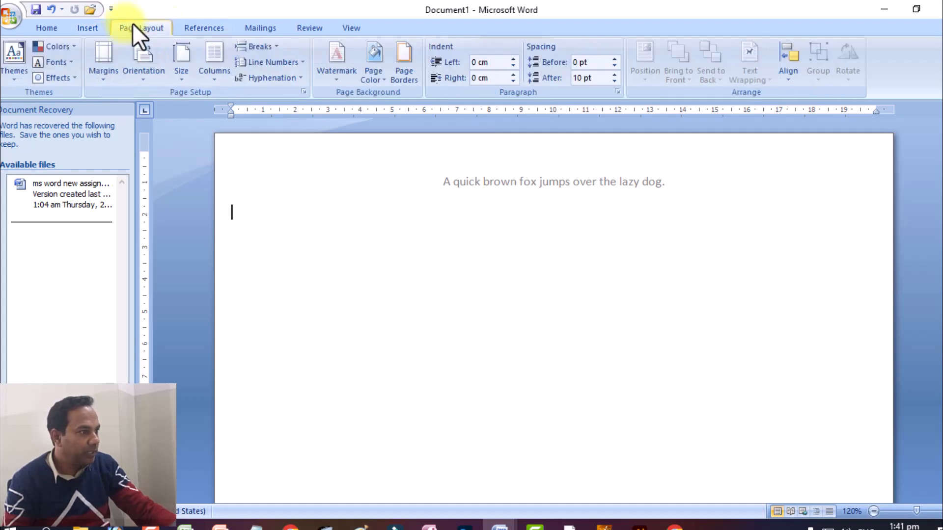
pyautogui.click(406, 78)
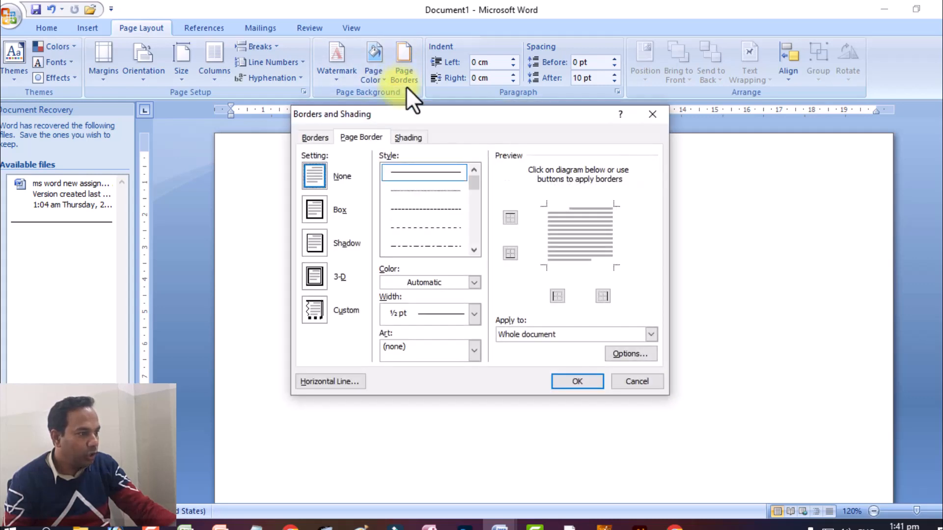
pyautogui.click(313, 209)
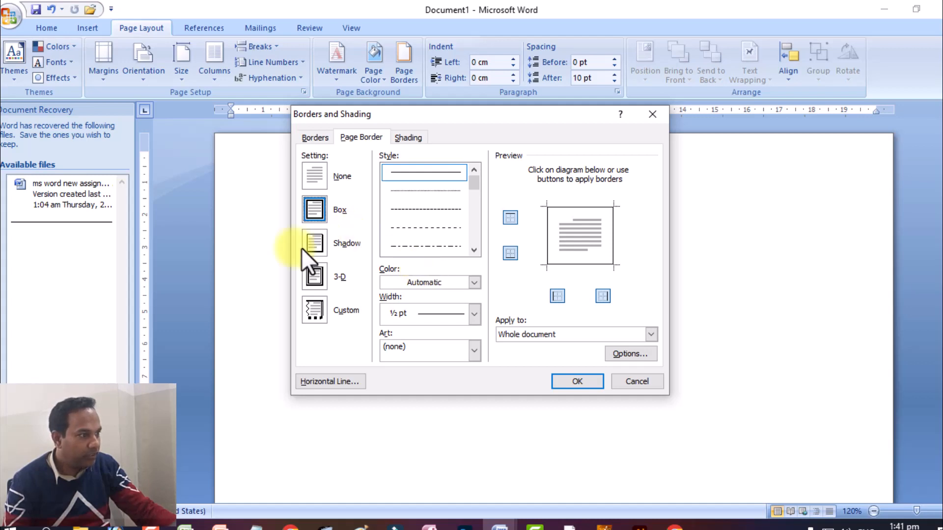
pyautogui.click(310, 234)
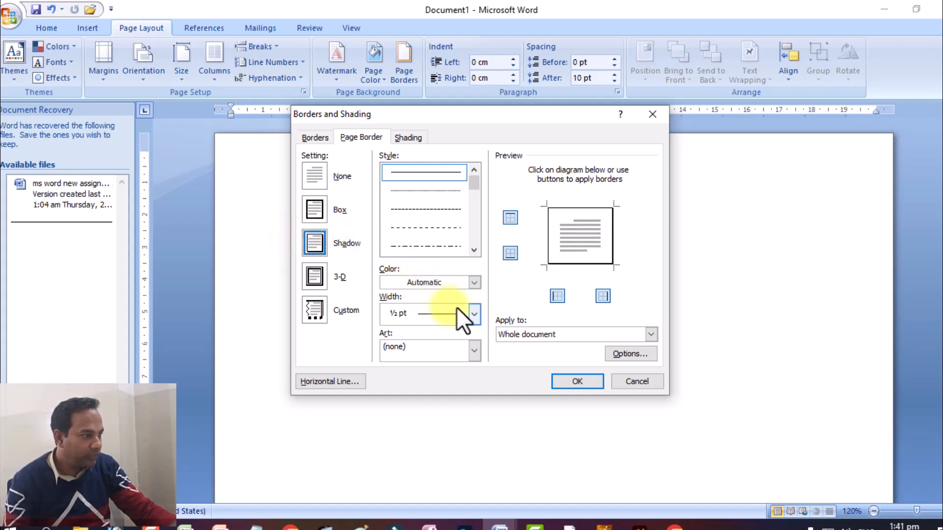
pyautogui.click(469, 312)
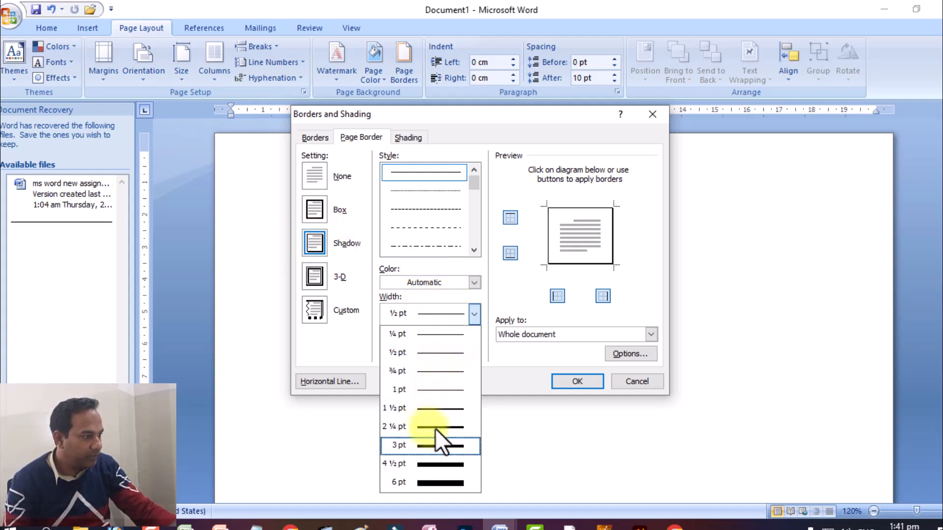
pyautogui.click(437, 445)
pyautogui.click(560, 383)
pyautogui.scroll(-3, 649, 266)
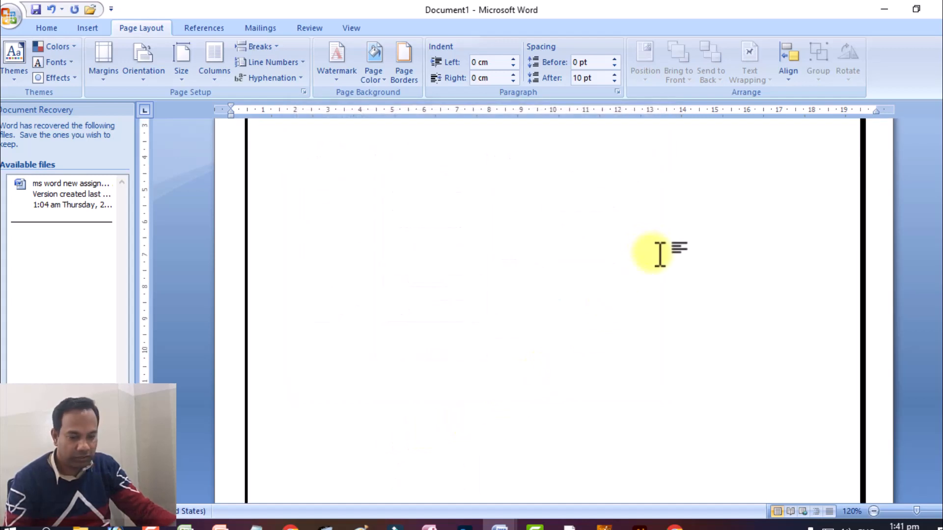
pyautogui.scroll(3, 662, 255)
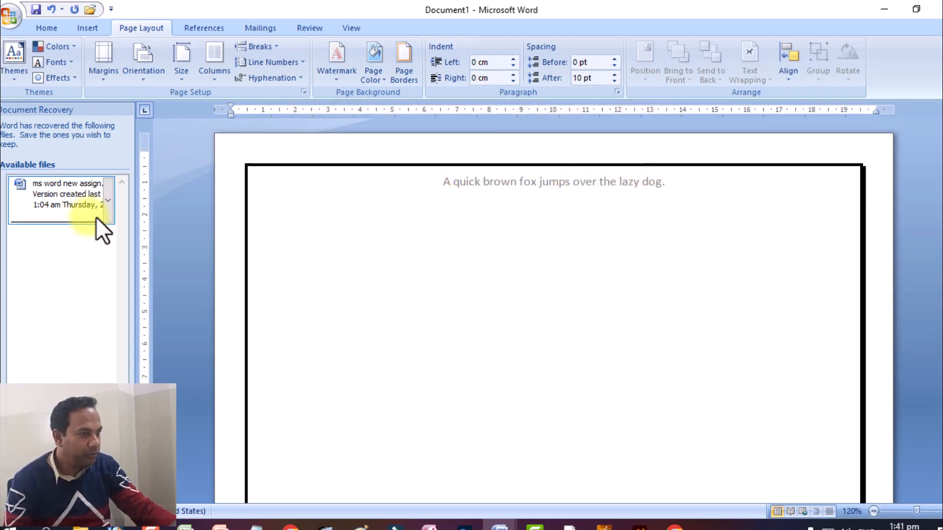
pyautogui.click(109, 493)
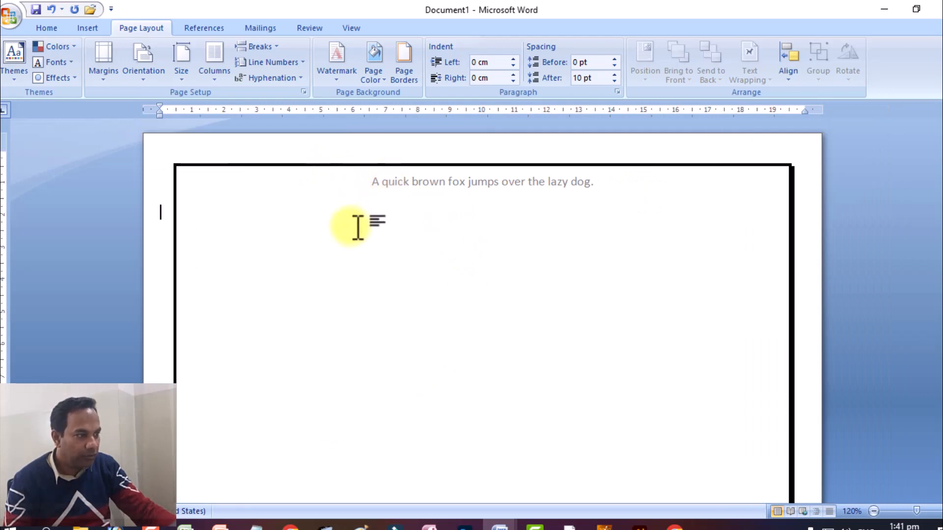
# Step: Draw a horizontal scroll banner about 14.25 cm wide and 3.47 cm high below the header, and shift it slightly toward the header
pyautogui.click(86, 29)
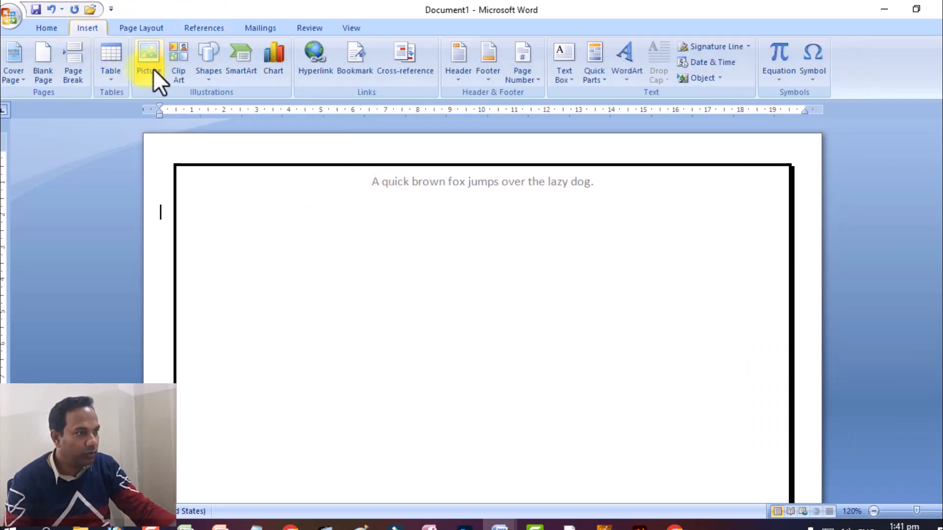
pyautogui.click(208, 78)
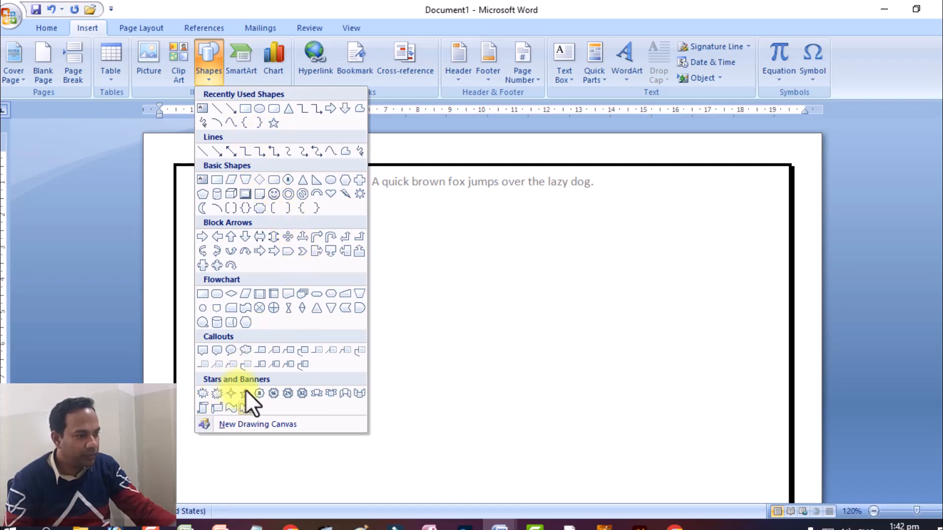
pyautogui.click(217, 407)
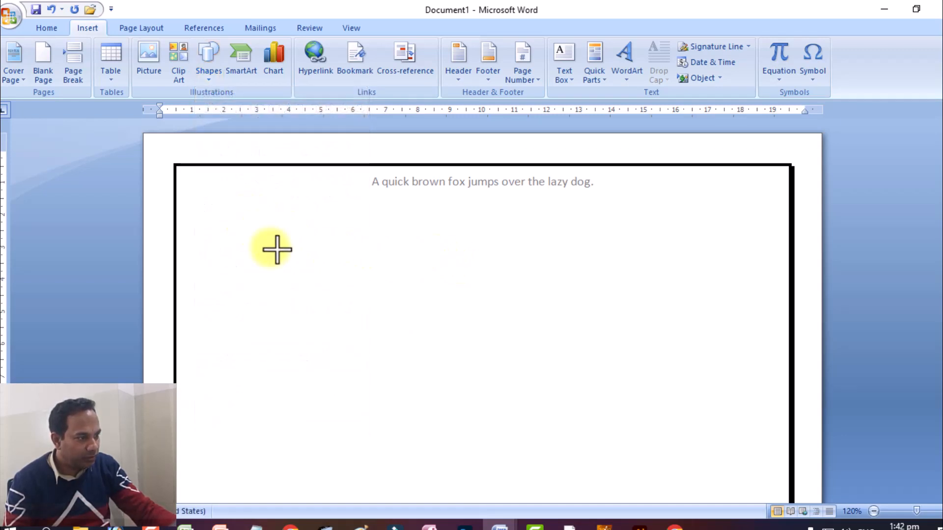
pyautogui.moveTo(248, 223)
pyautogui.mouseDown()
pyautogui.moveTo(569, 305)
pyautogui.moveTo(694, 313)
pyautogui.moveTo(696, 329)
pyautogui.mouseUp()
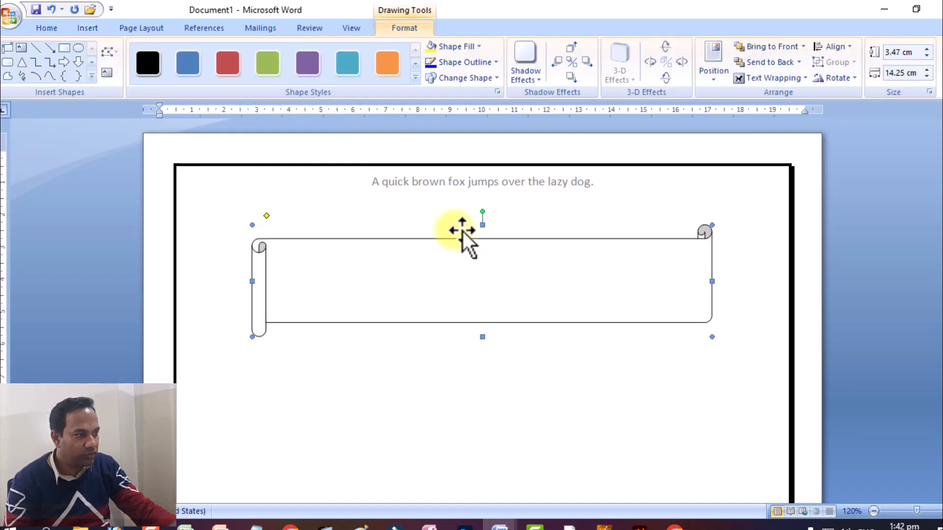
pyautogui.moveTo(452, 214); pyautogui.dragTo(452, 215)
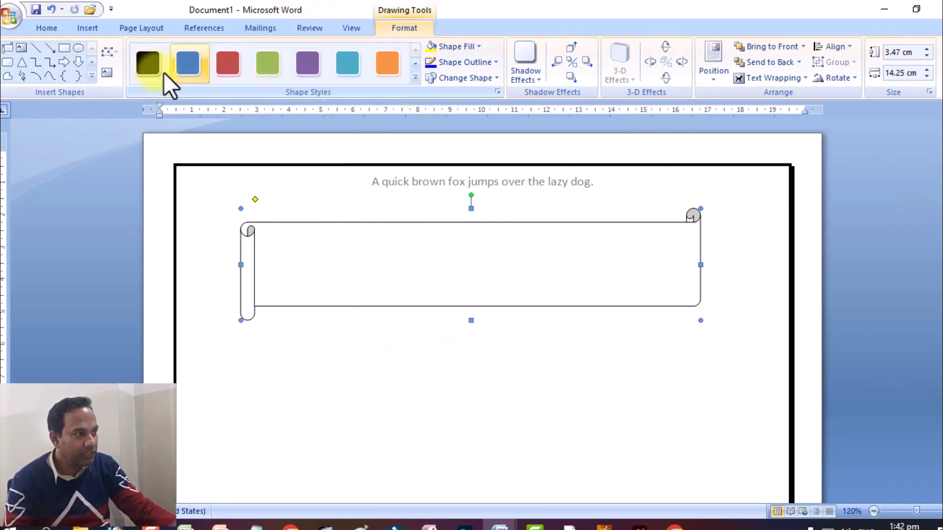
# Step: Fill the scroll banner with a wavy-line pattern using a black foreground and white background
pyautogui.click(414, 62)
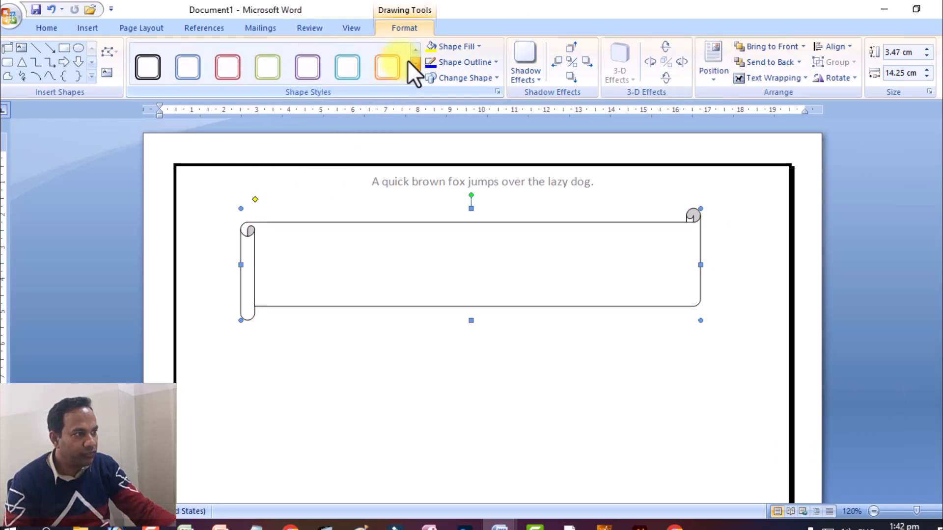
pyautogui.click(412, 63)
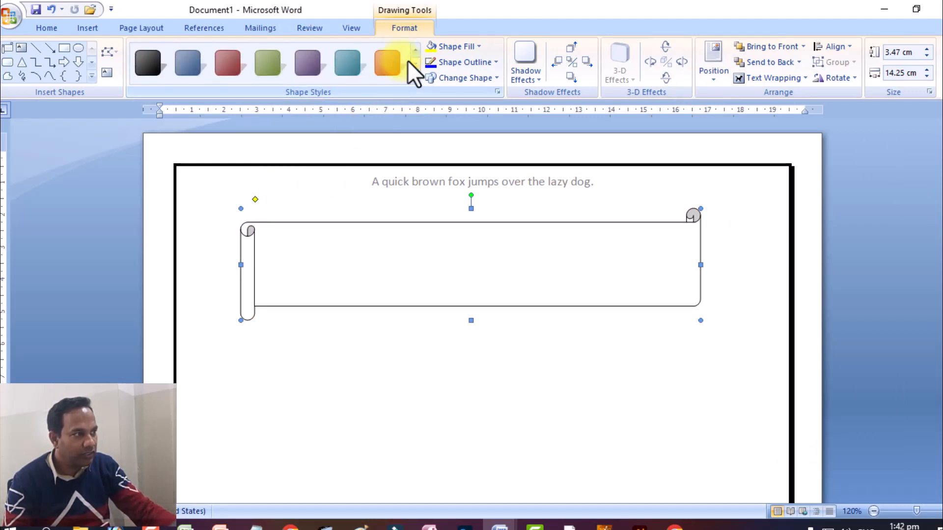
pyautogui.click(411, 63)
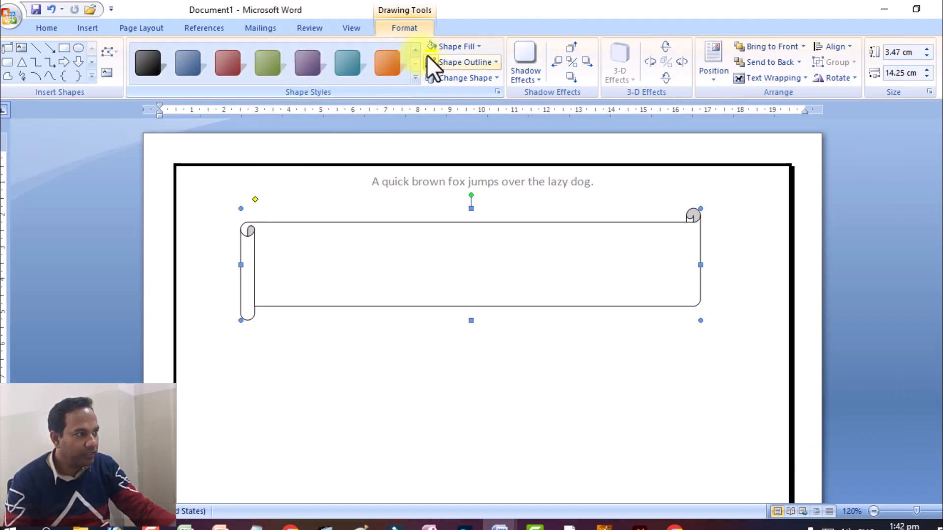
pyautogui.click(471, 43)
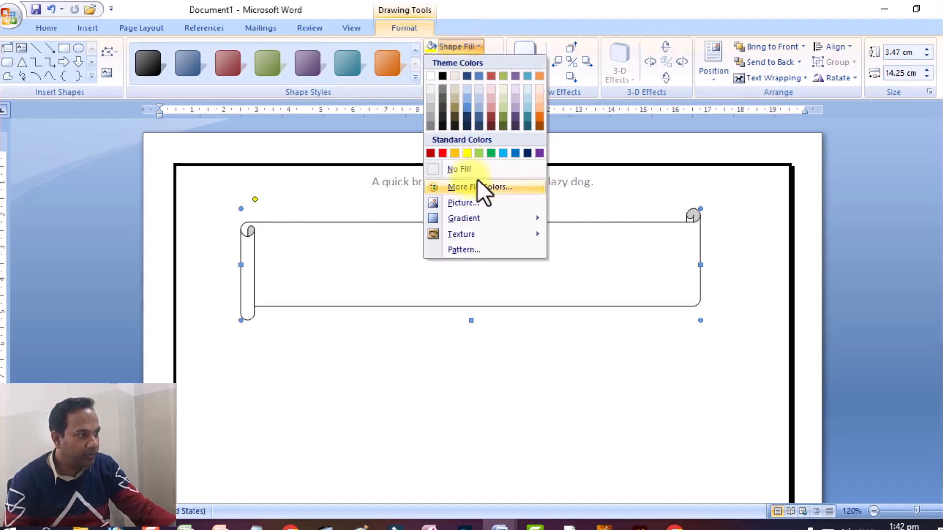
pyautogui.moveTo(462, 212)
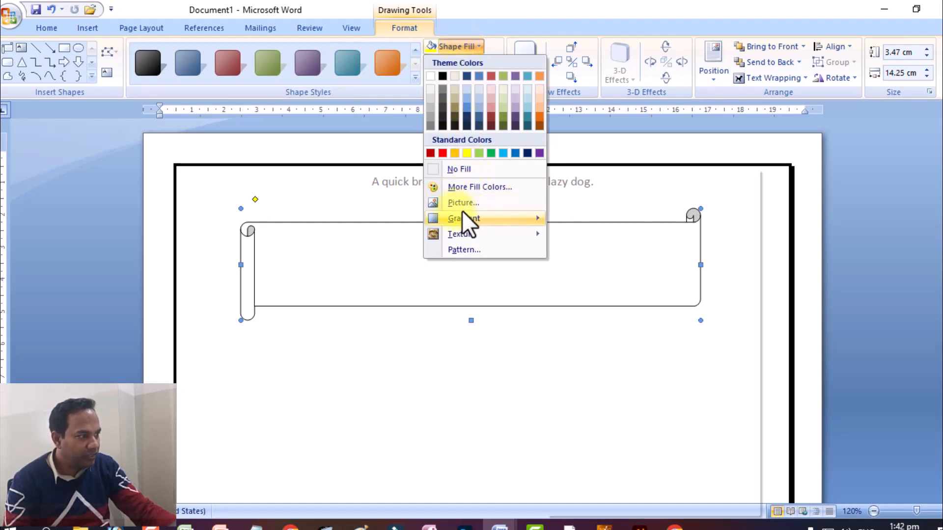
pyautogui.moveTo(490, 227)
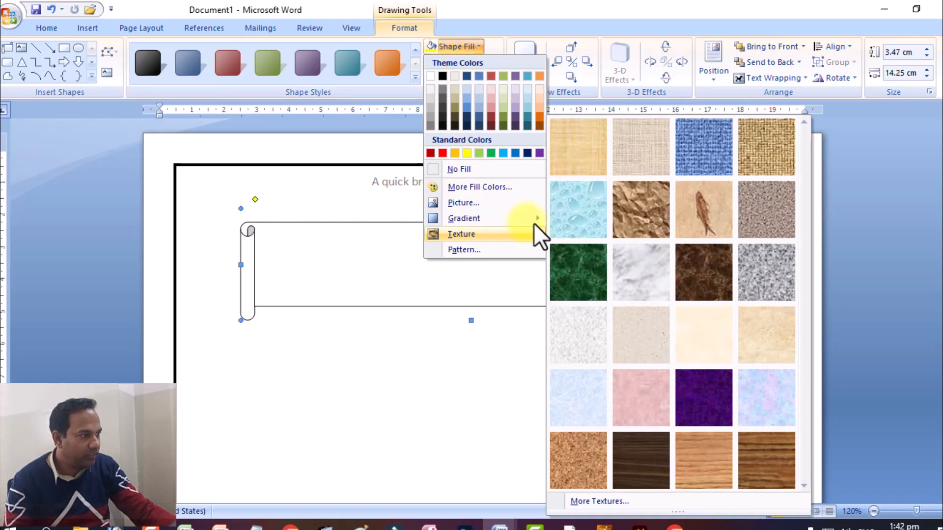
pyautogui.click(490, 244)
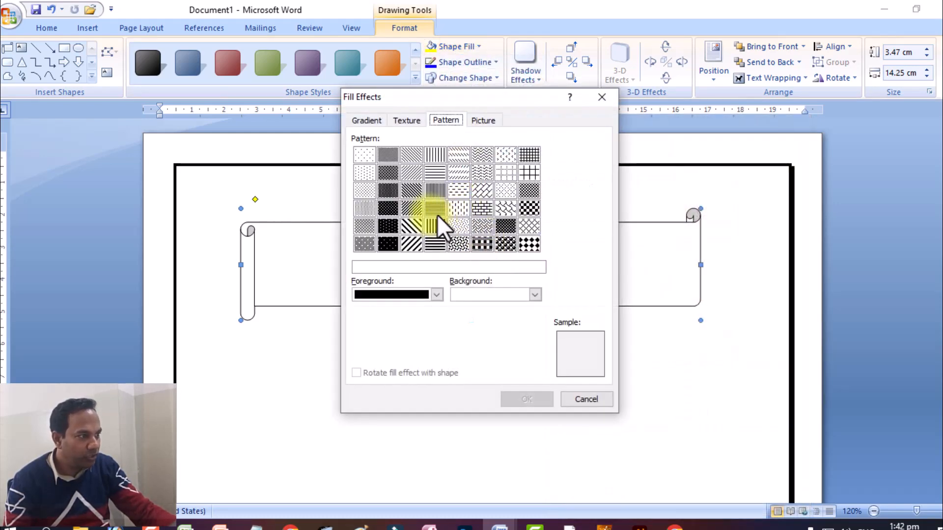
pyautogui.click(470, 168)
pyautogui.click(513, 397)
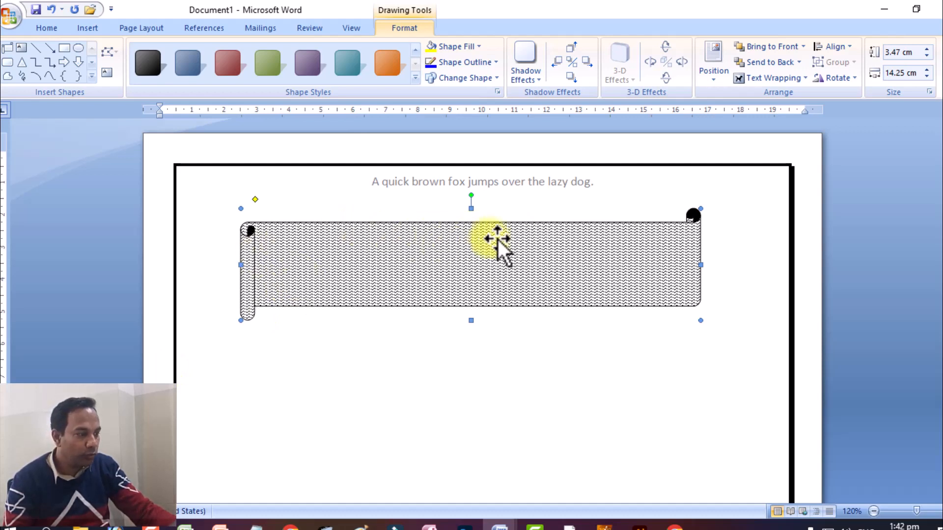
# Step: Check the banner design in the "ms word new assignment" sample document and return to Document1
pyautogui.moveTo(491, 518)
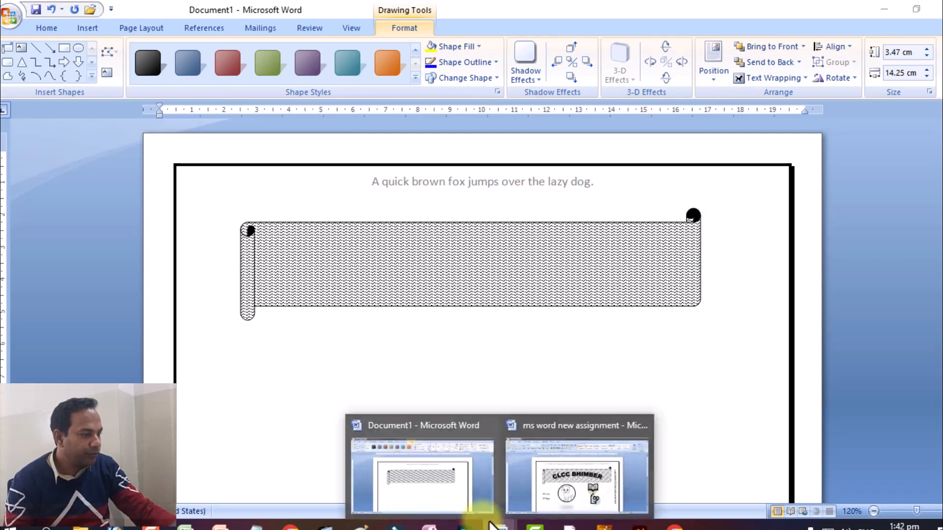
pyautogui.click(518, 494)
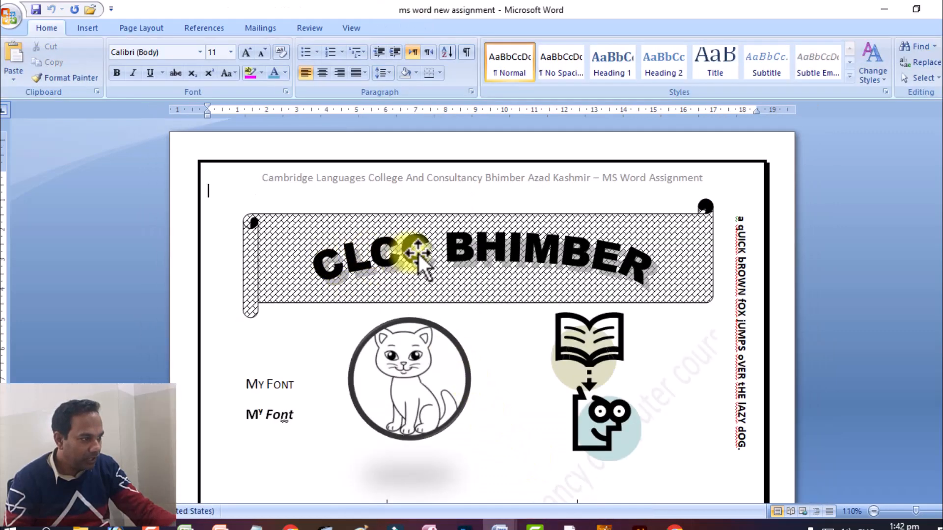
pyautogui.moveTo(492, 518)
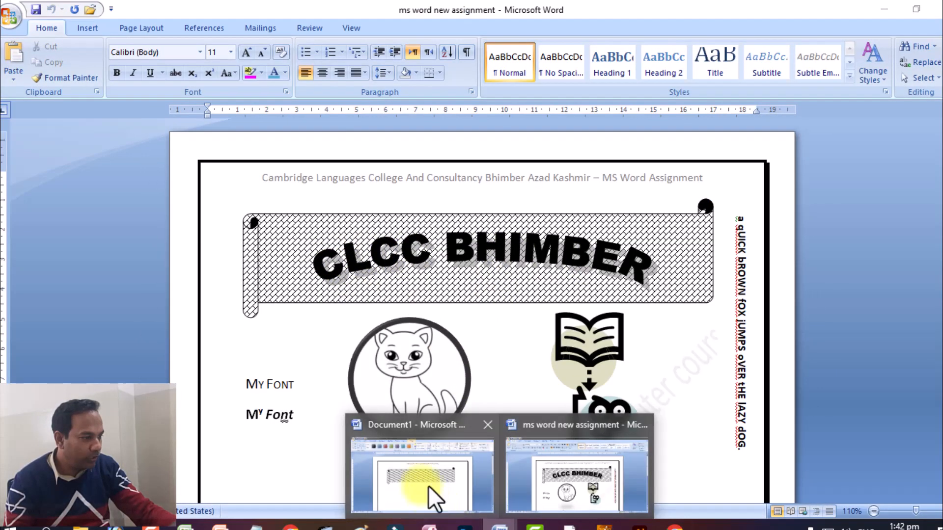
pyautogui.click(432, 493)
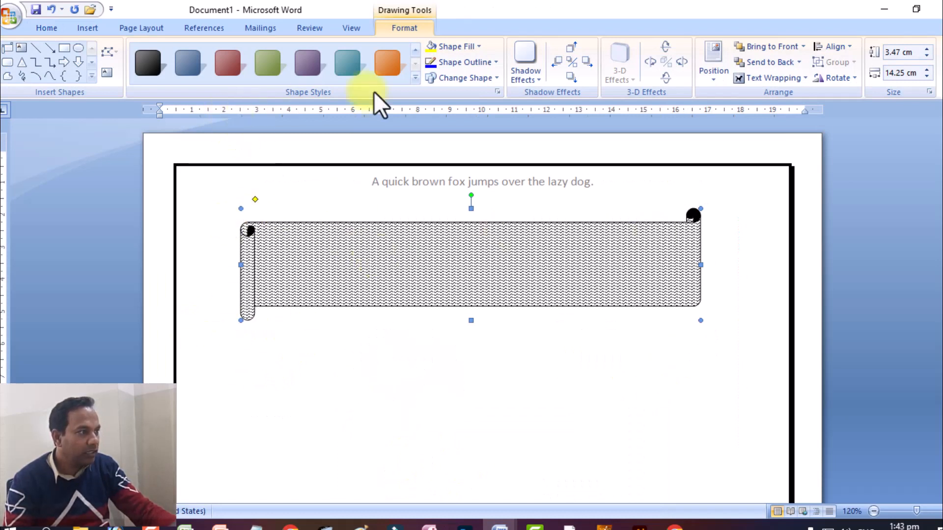
# Step: Insert a WordArt title on the scroll banner
pyautogui.click(97, 24)
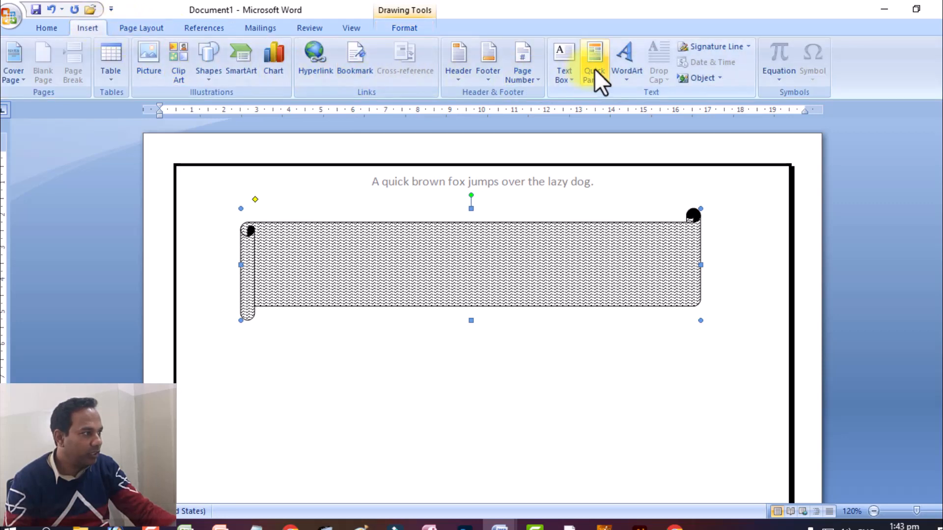
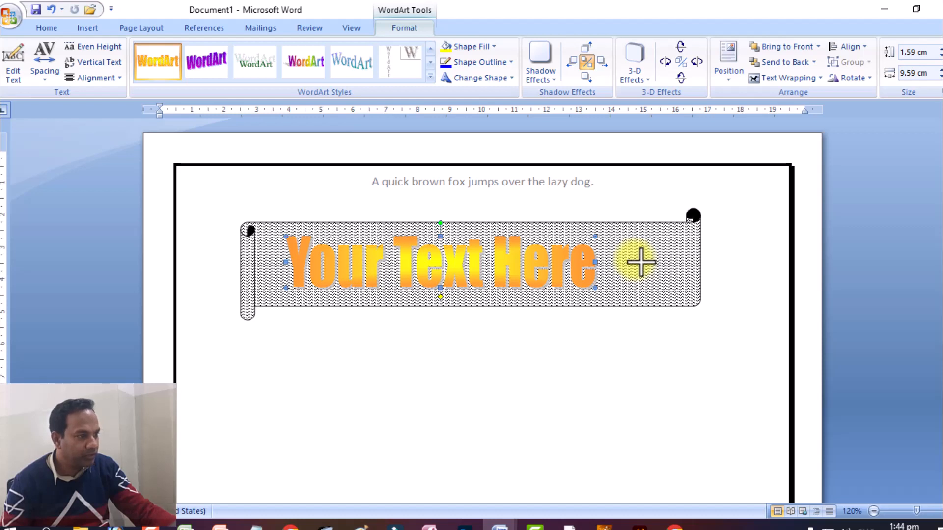
# Step: Widen the WordArt title on the banner to about 11.5 cm and fill it with standard red
pyautogui.moveTo(641, 263); pyautogui.dragTo(657, 261)
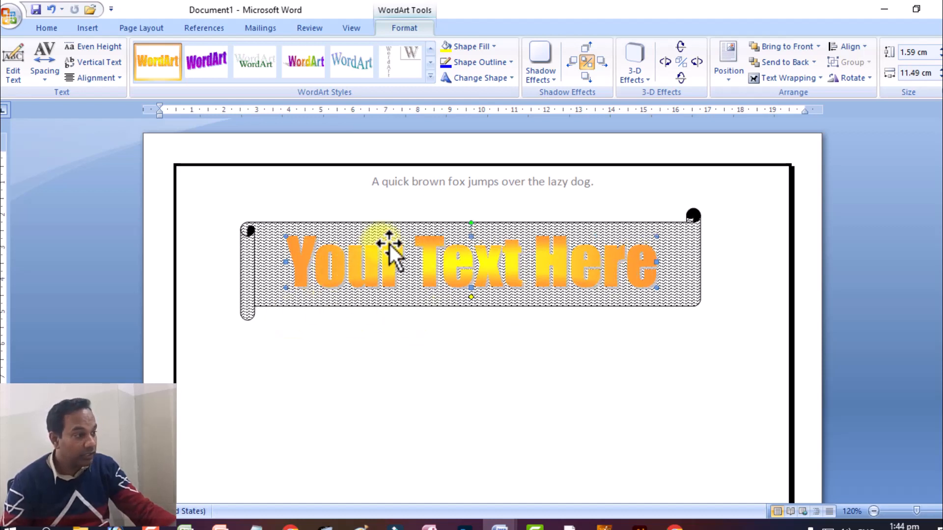
pyautogui.click(474, 47)
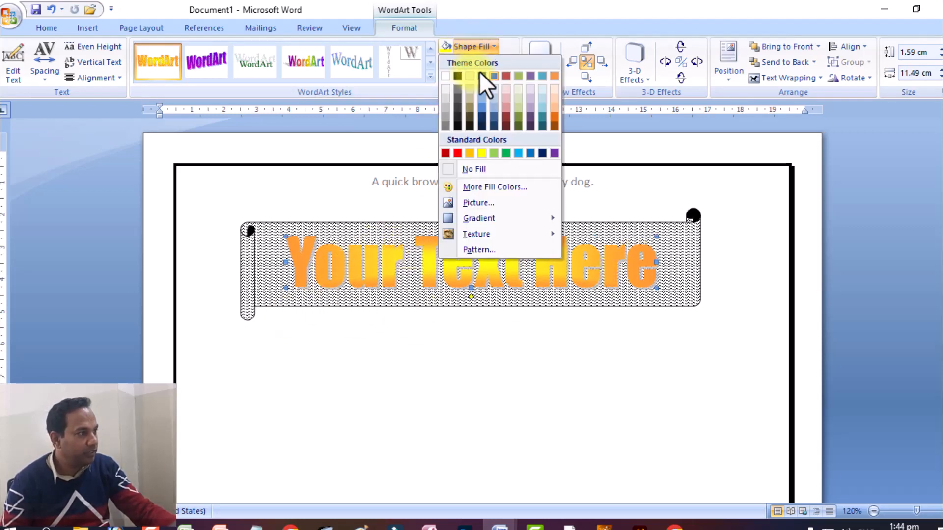
pyautogui.click(457, 153)
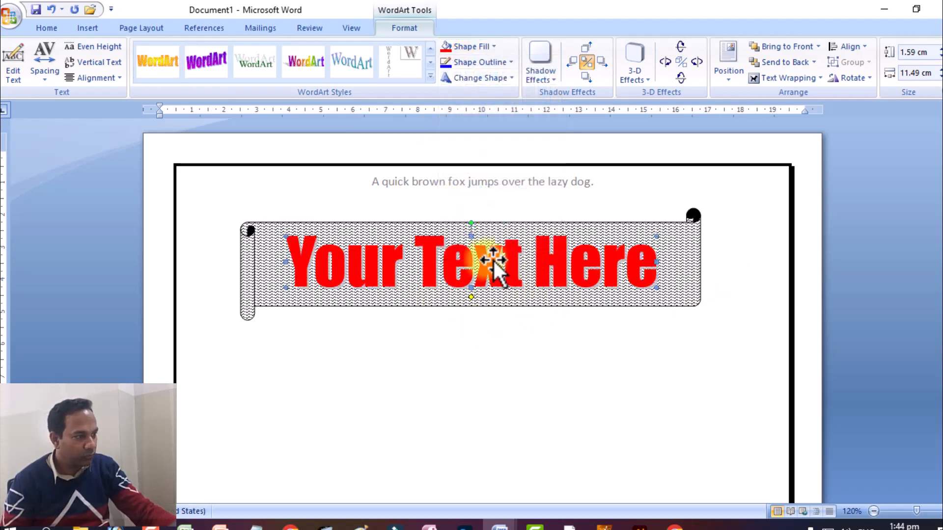
pyautogui.scroll(-1, 611, 234)
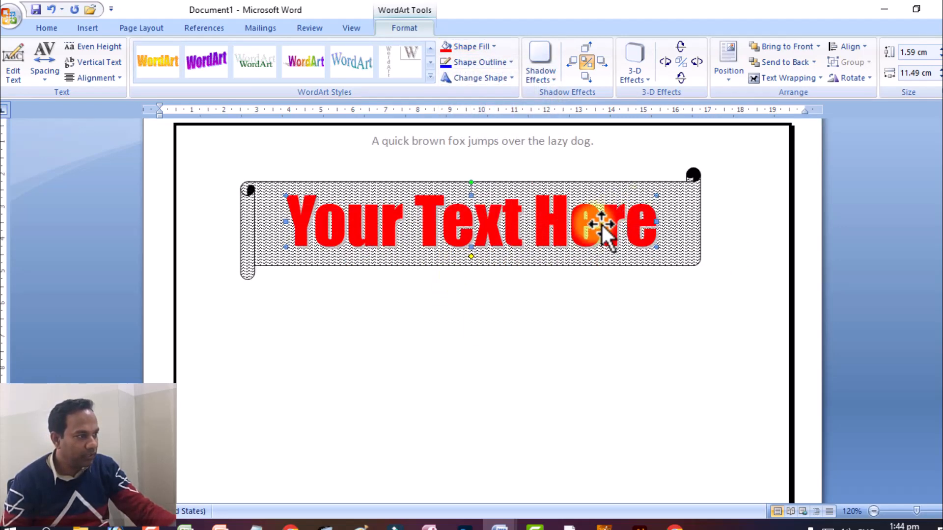
pyautogui.click(348, 335)
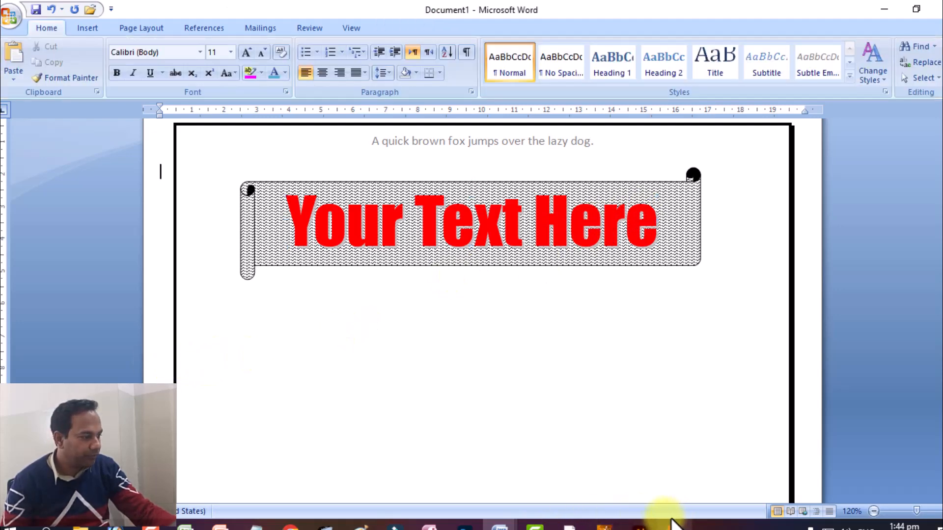
# Step: Check the text below the banner in the "ms word new assignment" document and enter "My Font" on two lines below Document1's banner
pyautogui.moveTo(503, 521)
pyautogui.click(521, 474)
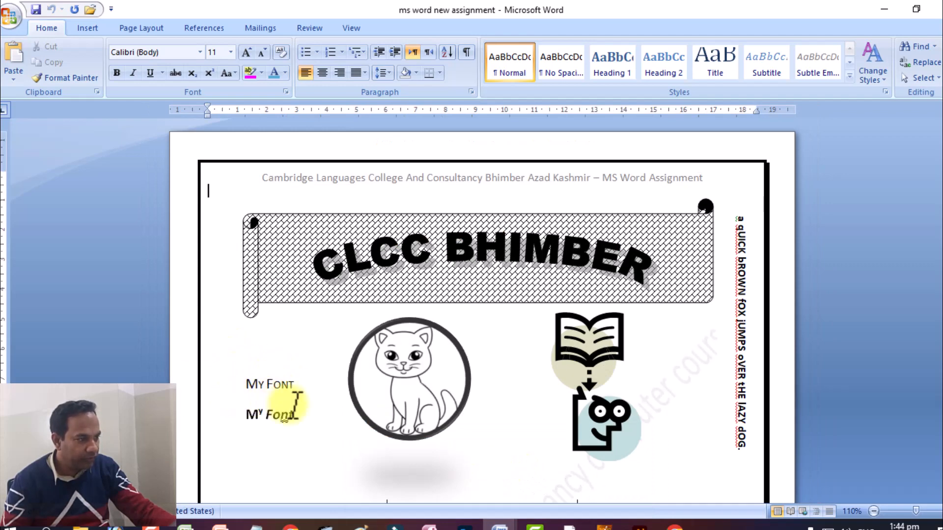
pyautogui.moveTo(500, 525)
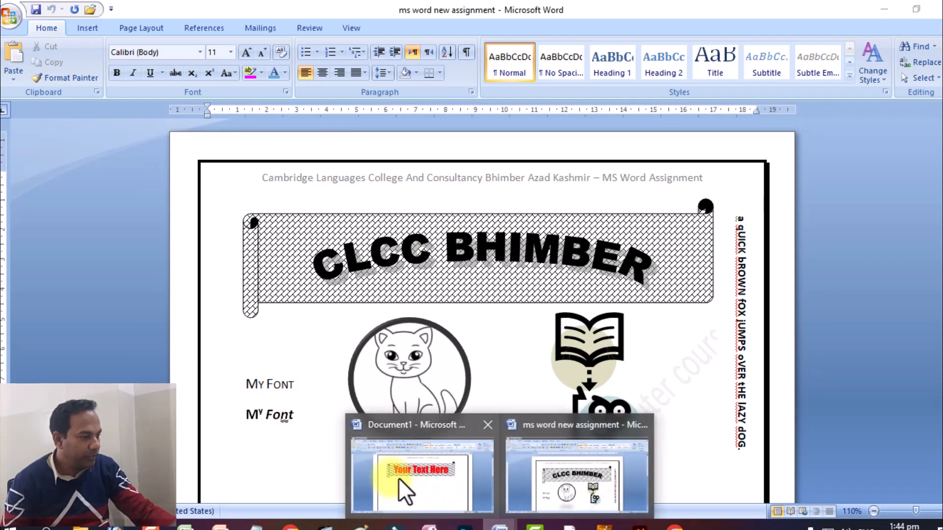
pyautogui.click(400, 474)
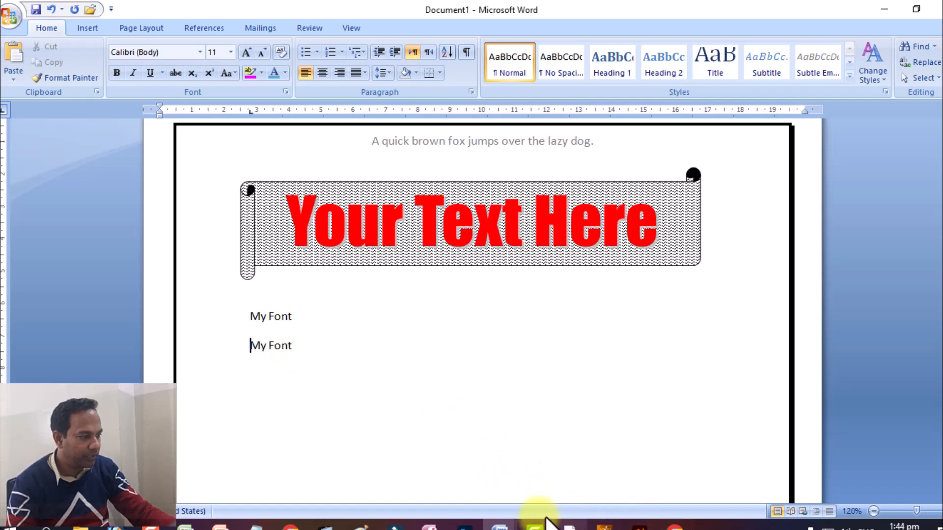
# Step: Check the sample document's "My Font" lines and apply small caps to the letter "y" of the first line in Document1
pyautogui.moveTo(499, 525)
pyautogui.click(552, 480)
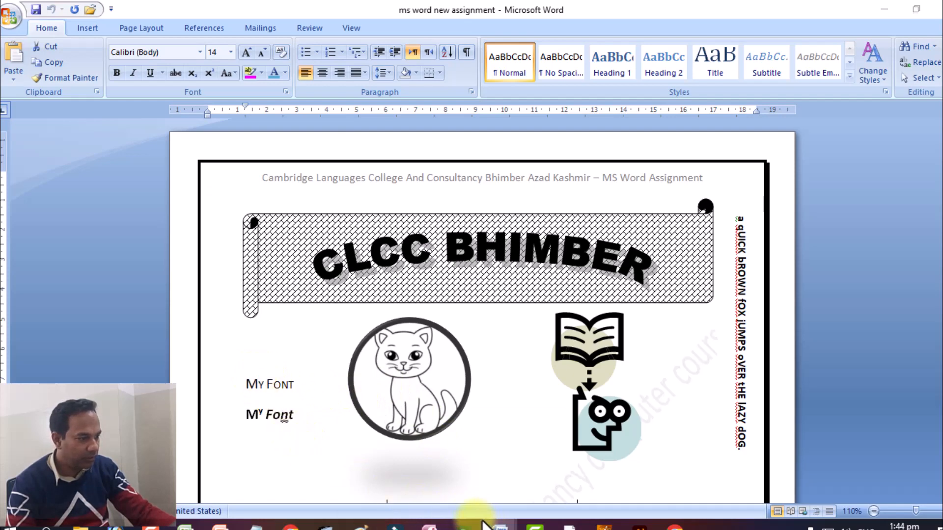
pyautogui.moveTo(499, 525)
pyautogui.click(379, 467)
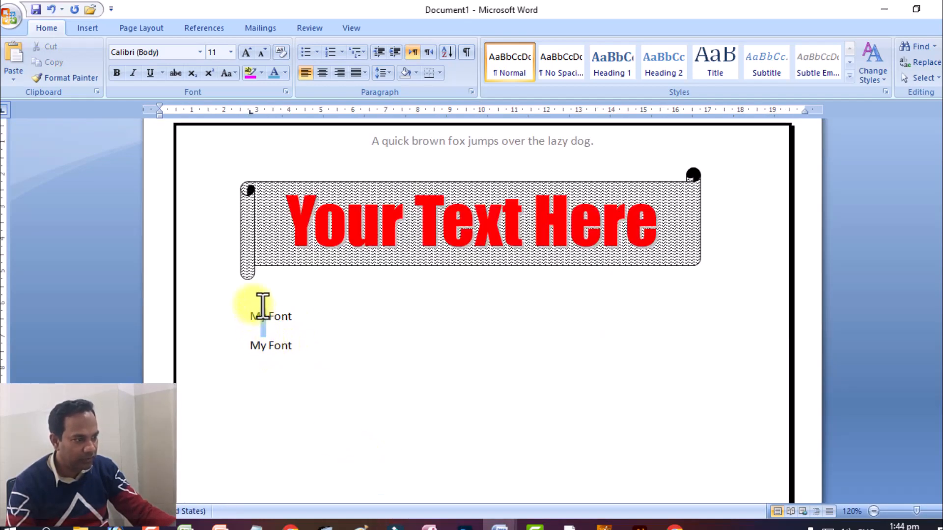
pyautogui.rightClick(261, 310)
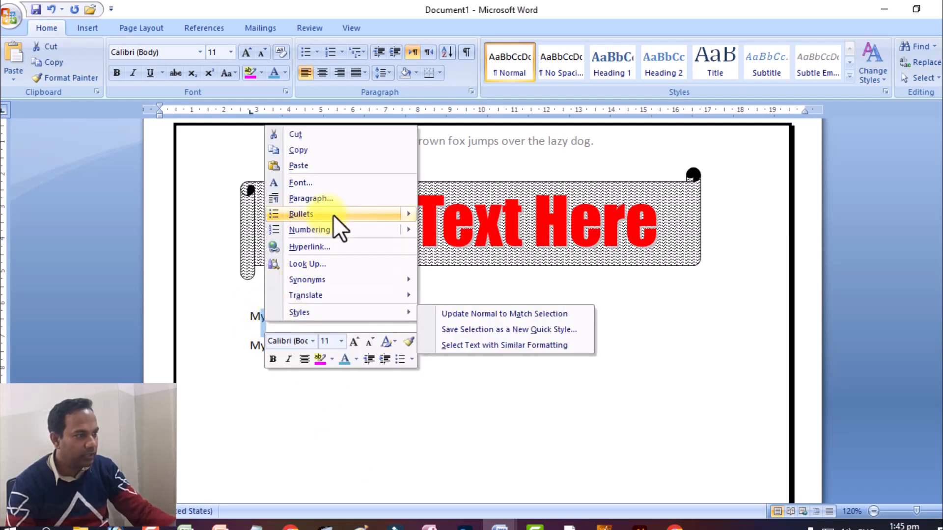
pyautogui.click(300, 182)
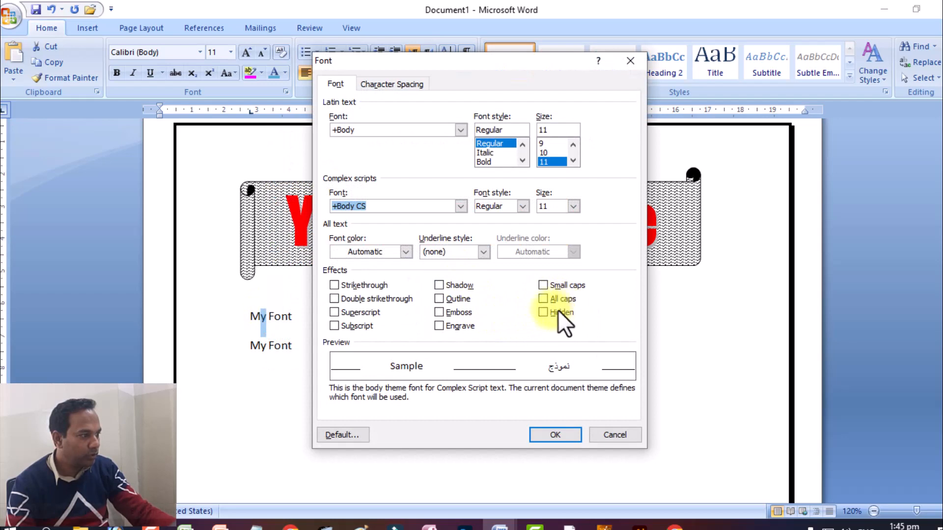
pyautogui.click(542, 286)
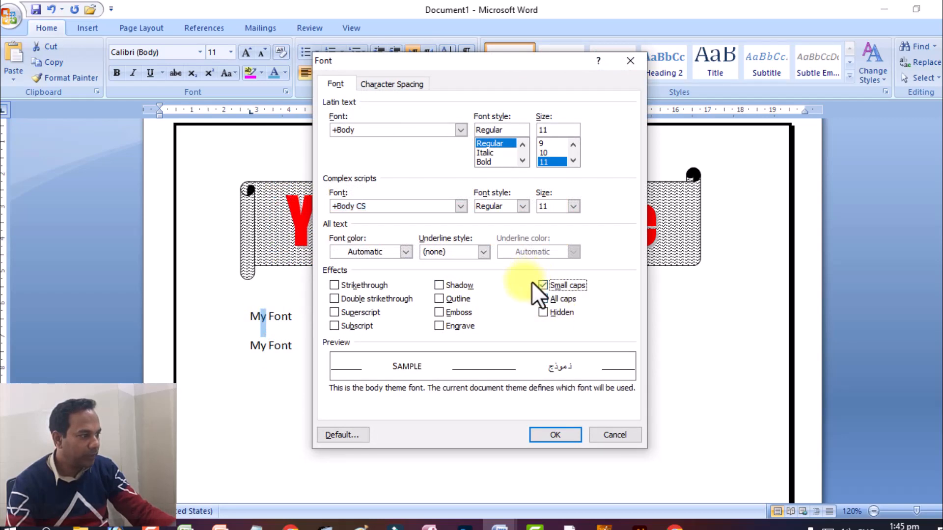
pyautogui.click(552, 429)
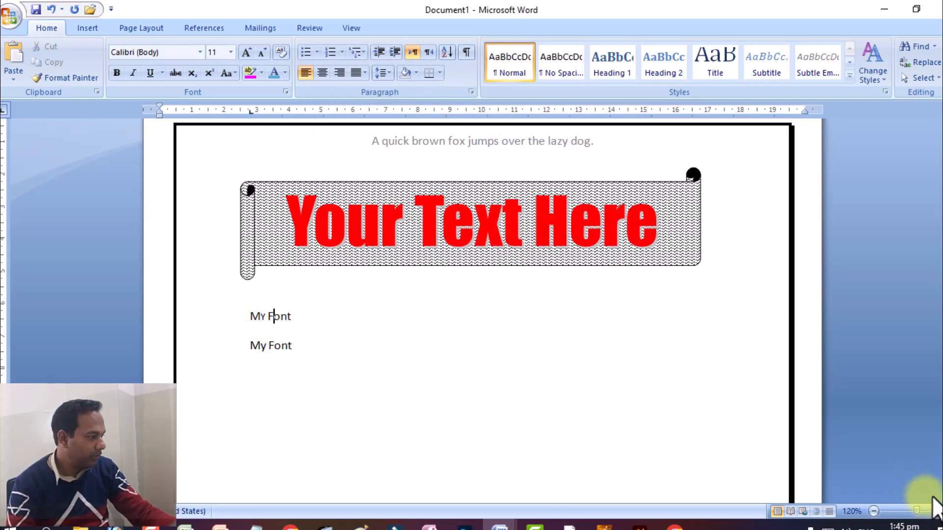
# Step: Apply small caps to the letters "ont" in the first "My Font" line
pyautogui.click(934, 509)
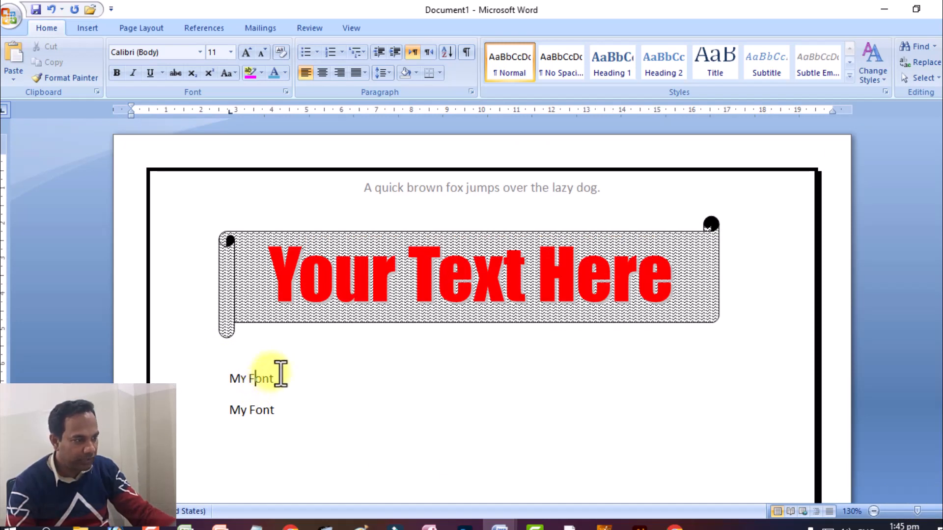
pyautogui.moveTo(277, 369); pyautogui.dragTo(257, 368)
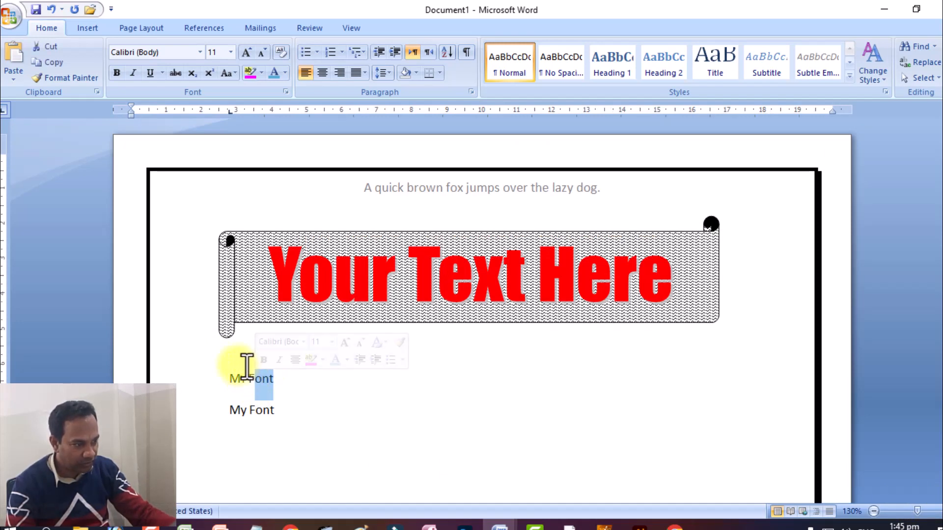
pyautogui.rightClick(261, 378)
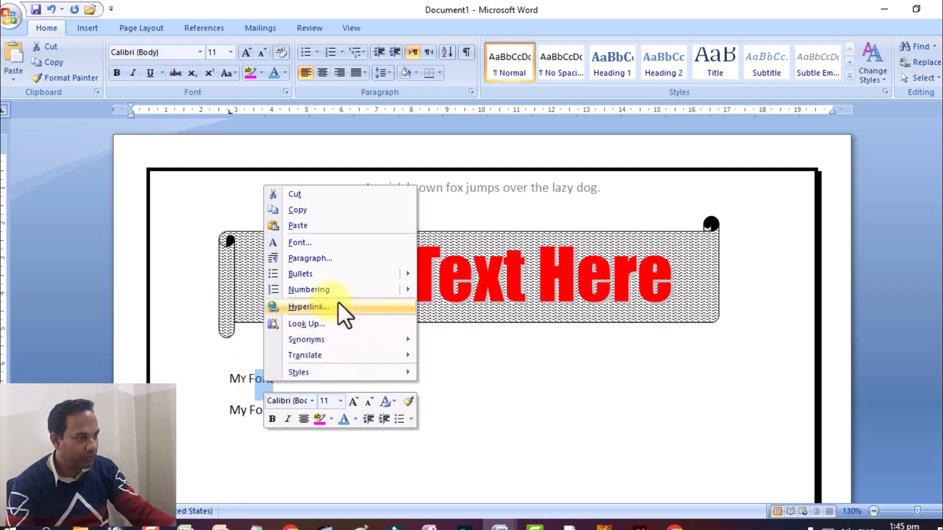
pyautogui.click(349, 242)
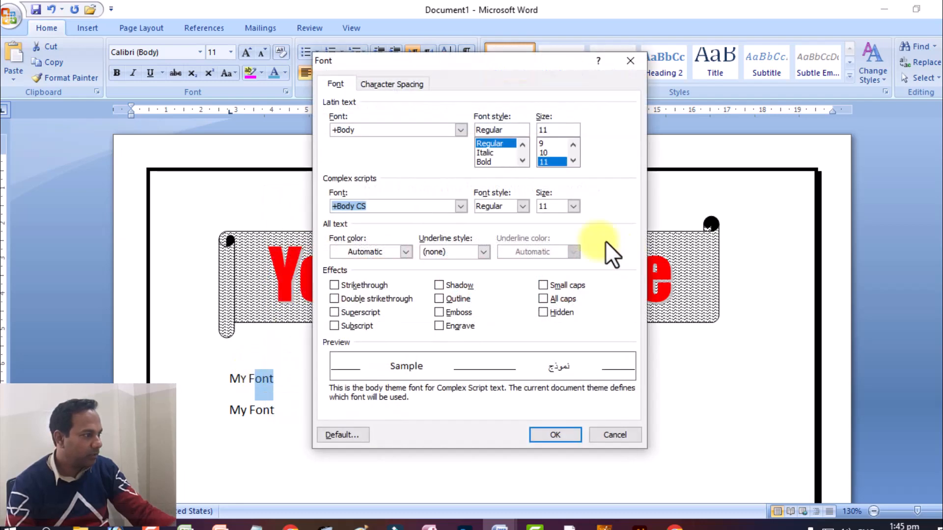
pyautogui.click(543, 285)
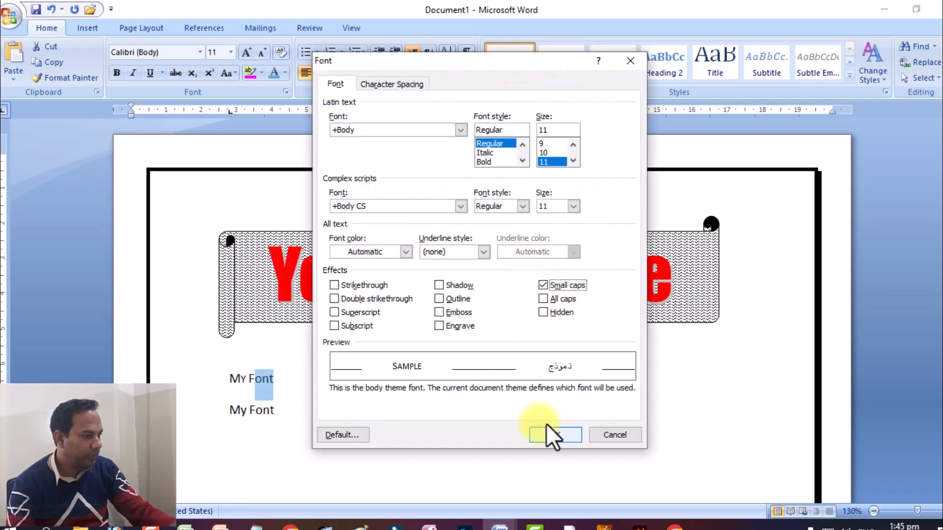
pyautogui.click(554, 434)
pyautogui.click(299, 383)
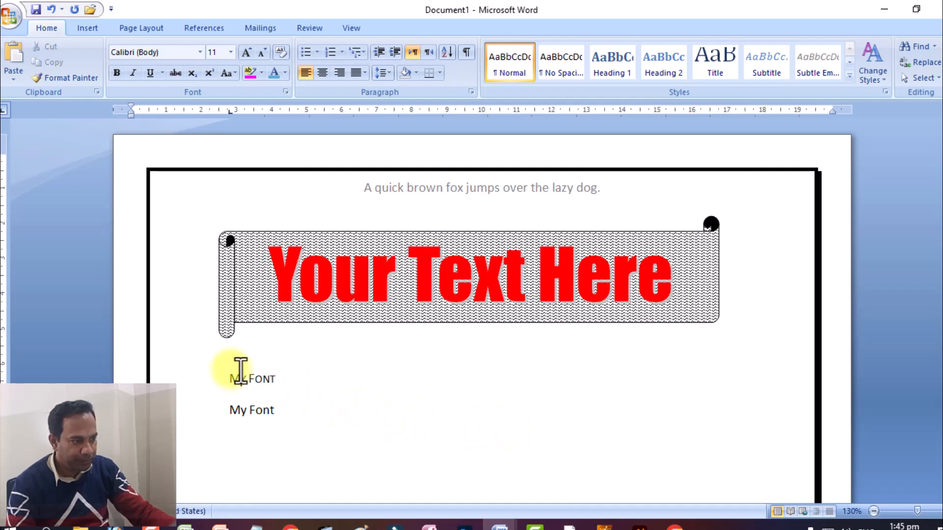
pyautogui.moveTo(241, 370); pyautogui.dragTo(230, 369)
pyautogui.click(255, 369)
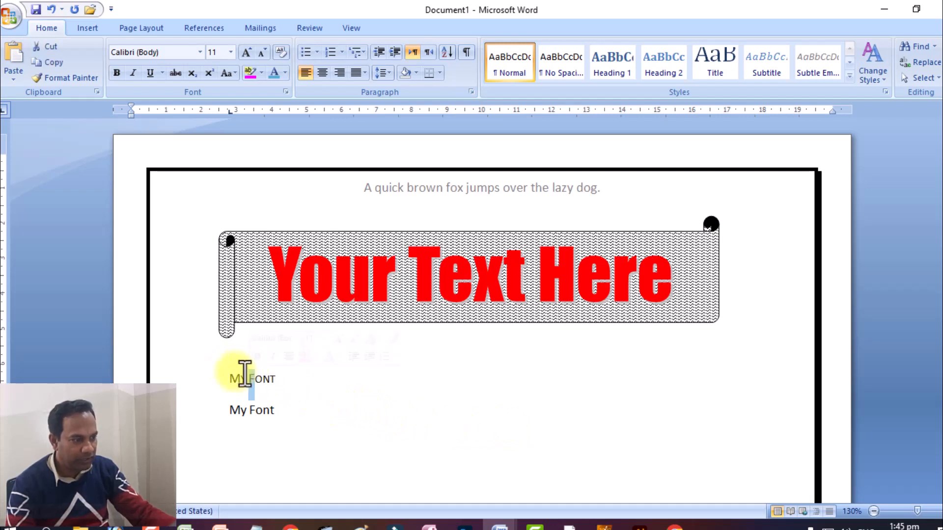
pyautogui.moveTo(256, 370); pyautogui.dragTo(274, 372)
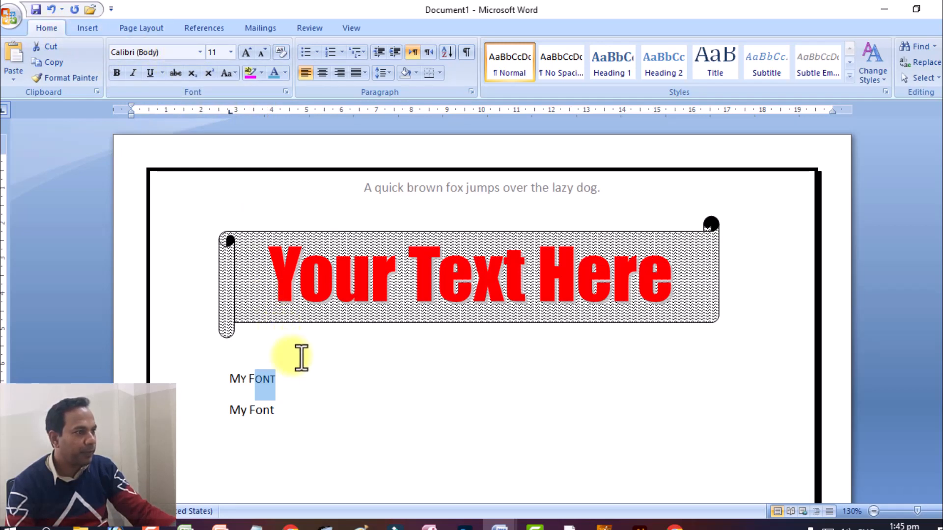
pyautogui.click(232, 69)
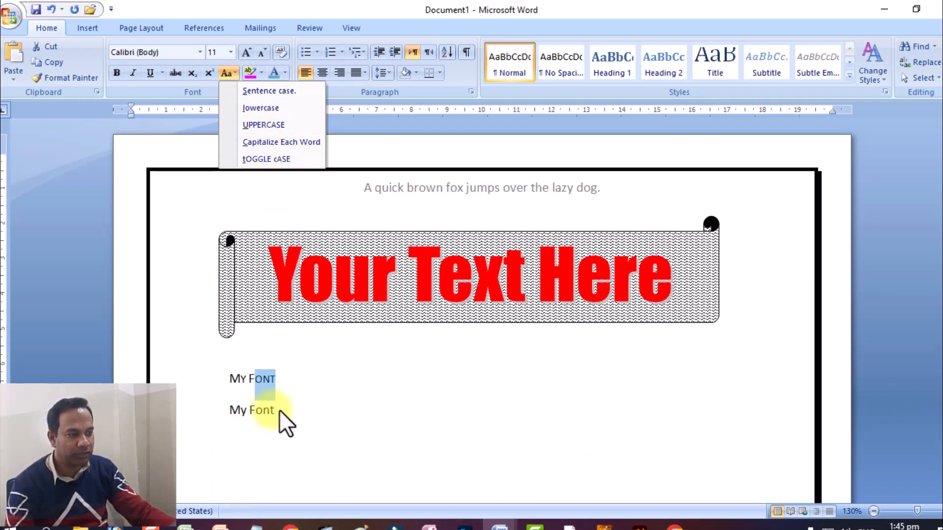
pyautogui.click(289, 384)
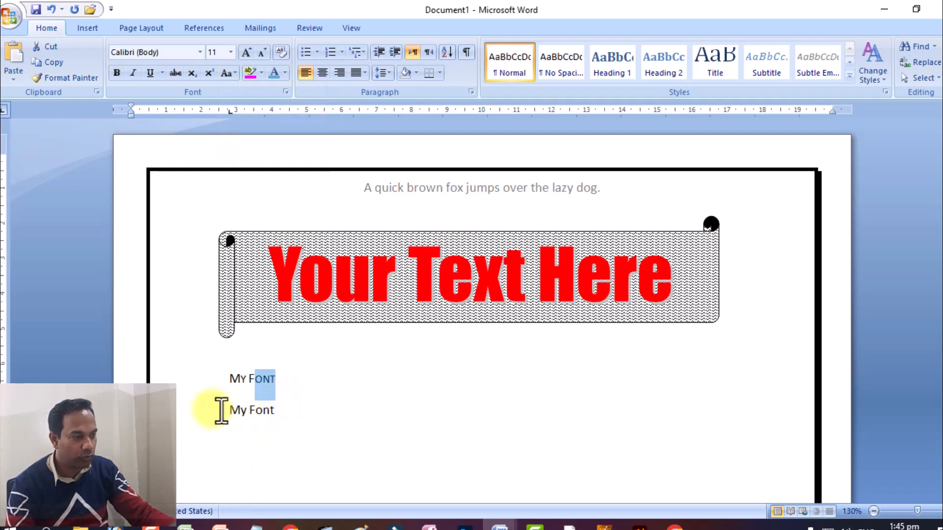
# Step: Select the letter "y" in the second "My Font" line and check its formatting in the sample document
pyautogui.click(243, 406)
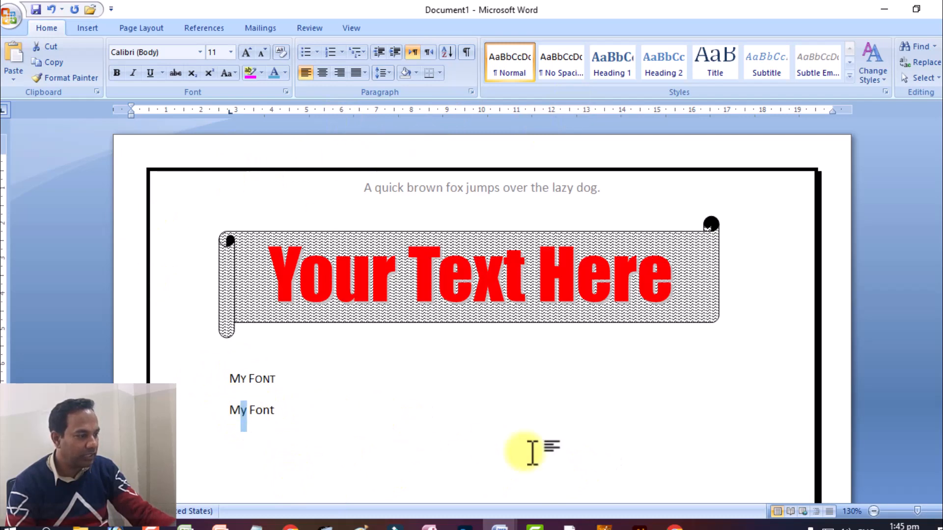
pyautogui.click(490, 525)
pyautogui.click(543, 480)
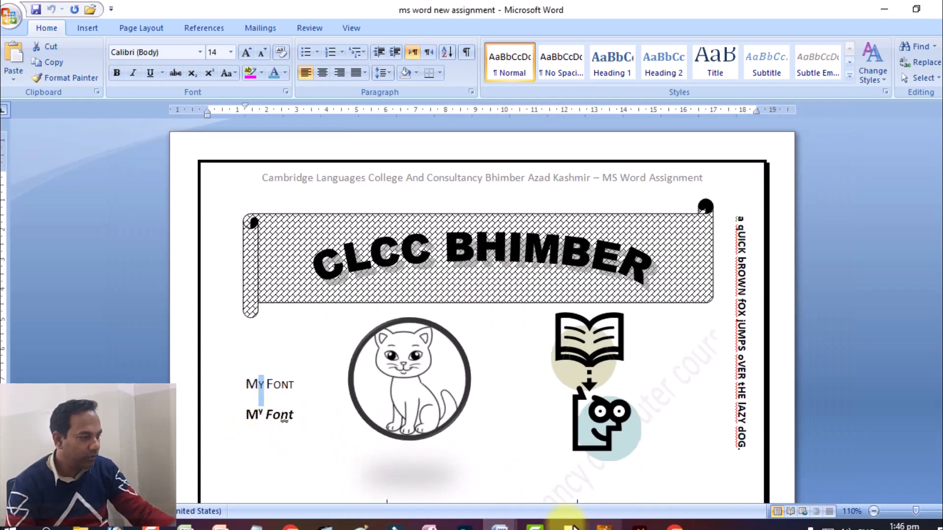
pyautogui.moveTo(497, 525)
pyautogui.click(467, 496)
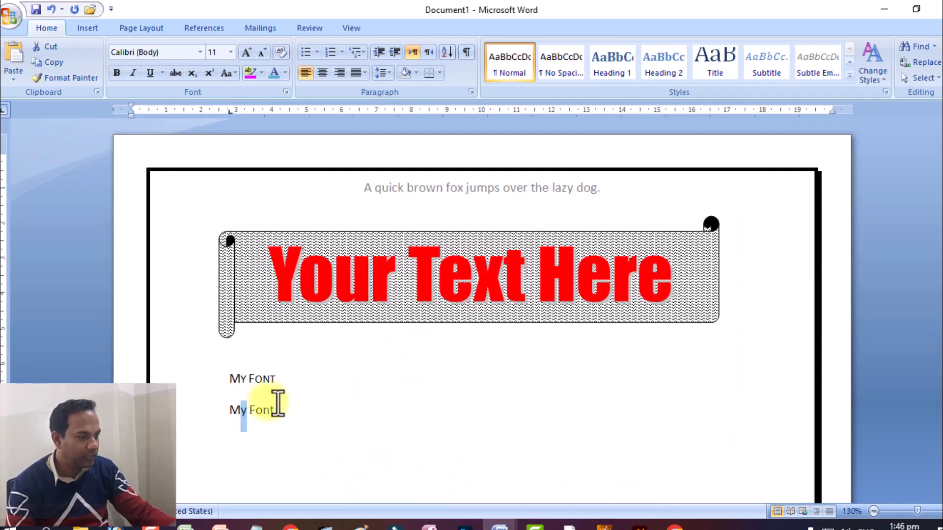
# Step: Try superscript on the letter "y" of the second "My Font" line and remove it again
pyautogui.click(209, 73)
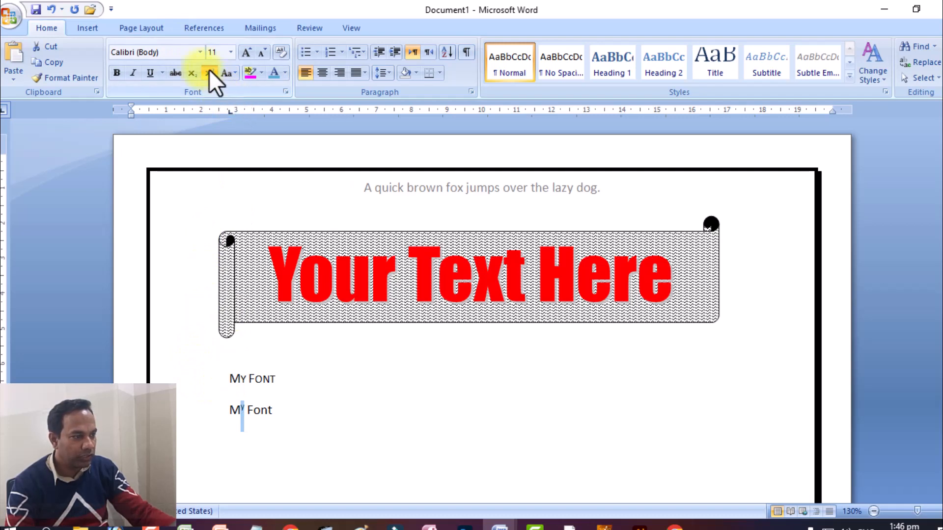
pyautogui.click(209, 72)
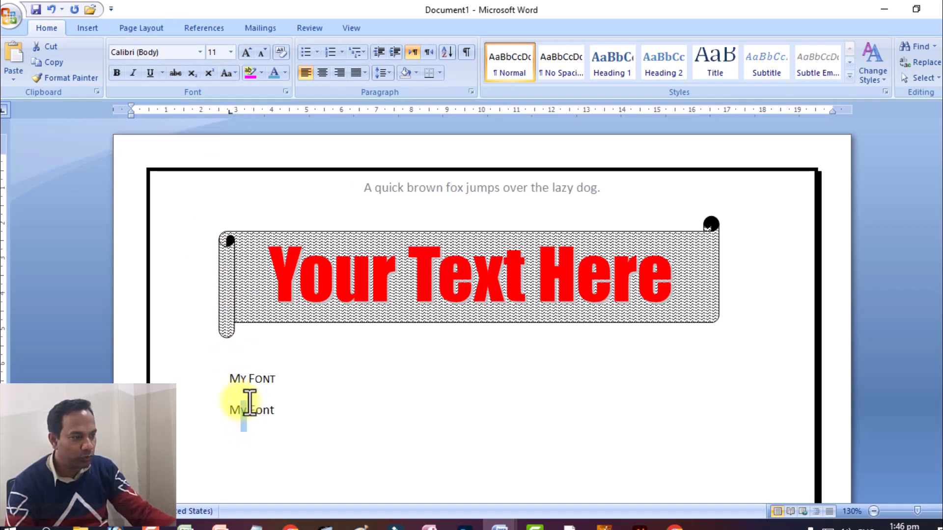
# Step: Set the character position of the letter "y" in the second "My Font" line to Raised
pyautogui.rightClick(243, 397)
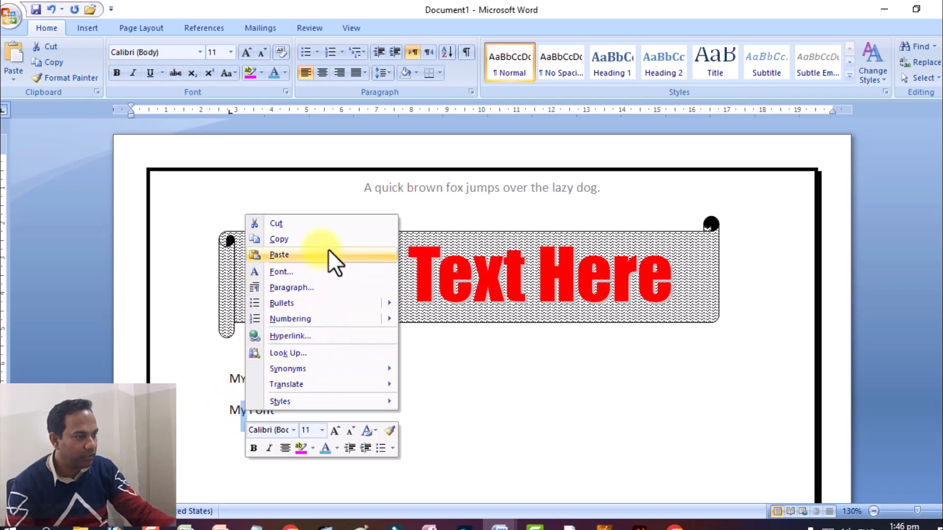
pyautogui.click(326, 269)
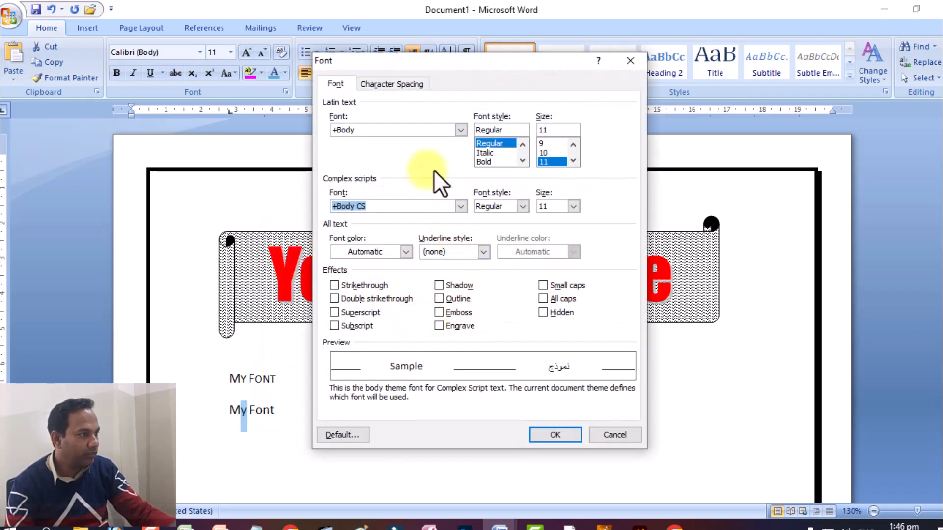
pyautogui.click(403, 86)
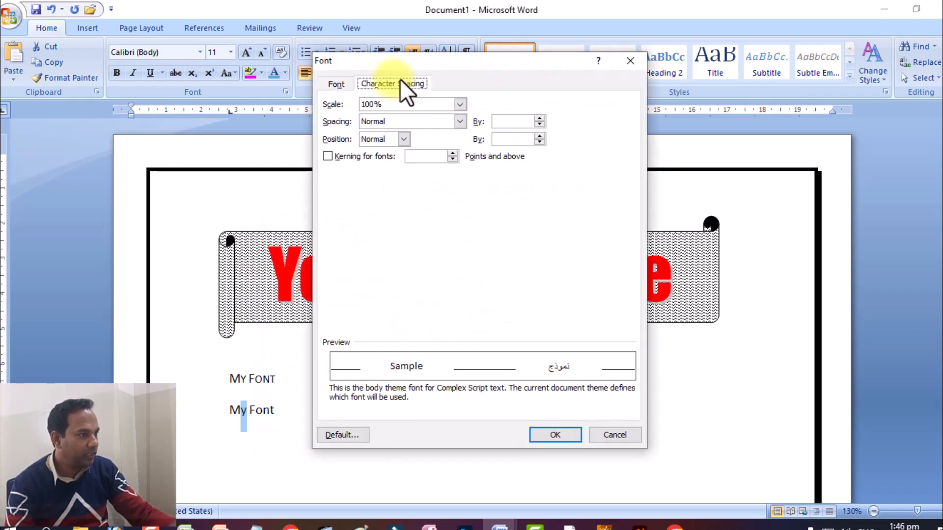
pyautogui.click(403, 139)
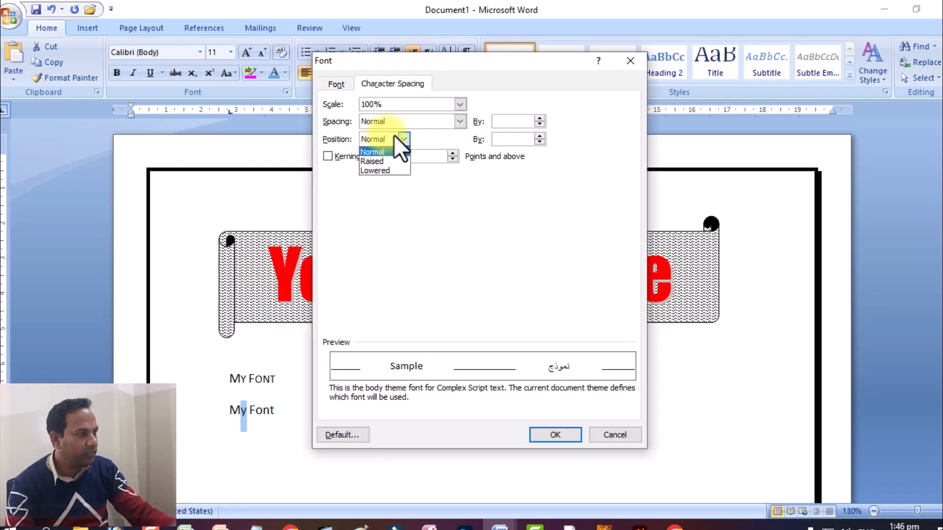
pyautogui.click(377, 160)
pyautogui.click(543, 434)
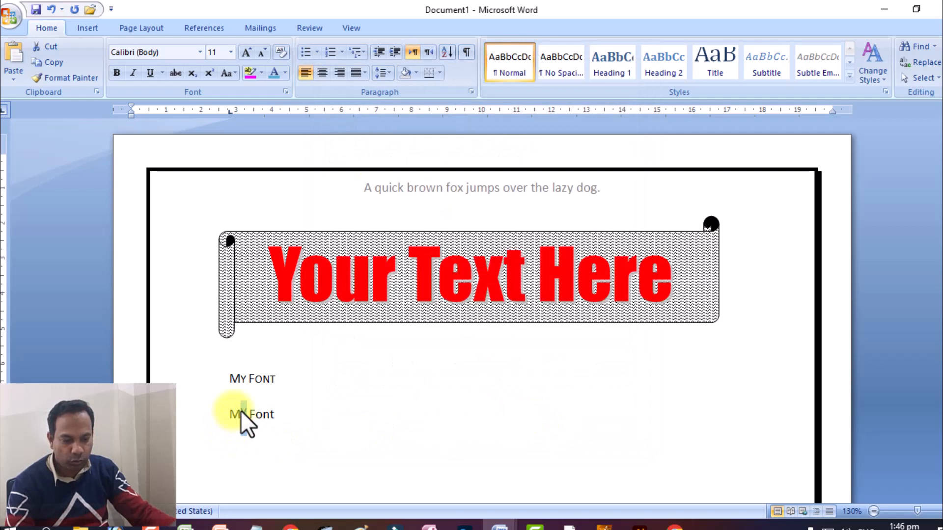
pyautogui.click(263, 404)
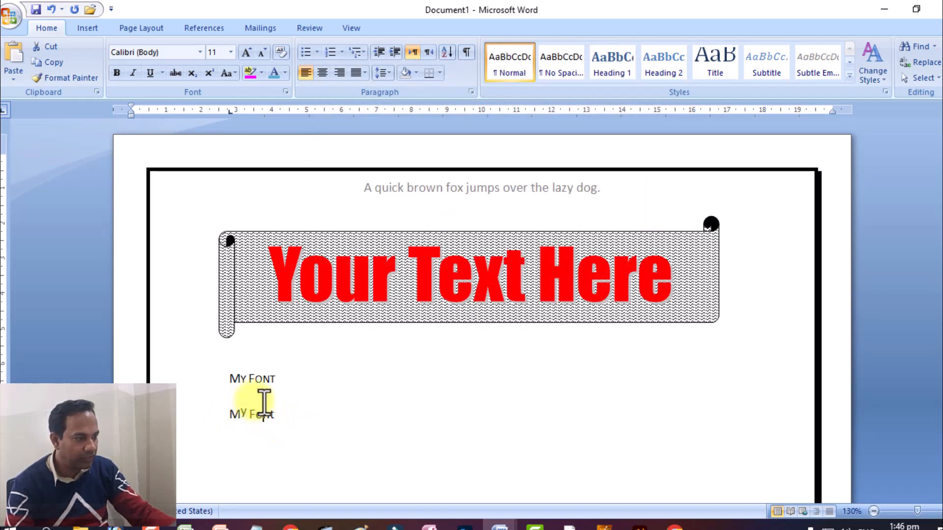
# Step: Apply a double underline to the letter "n" in the second "My Font" line
pyautogui.moveTo(263, 413); pyautogui.dragTo(271, 415)
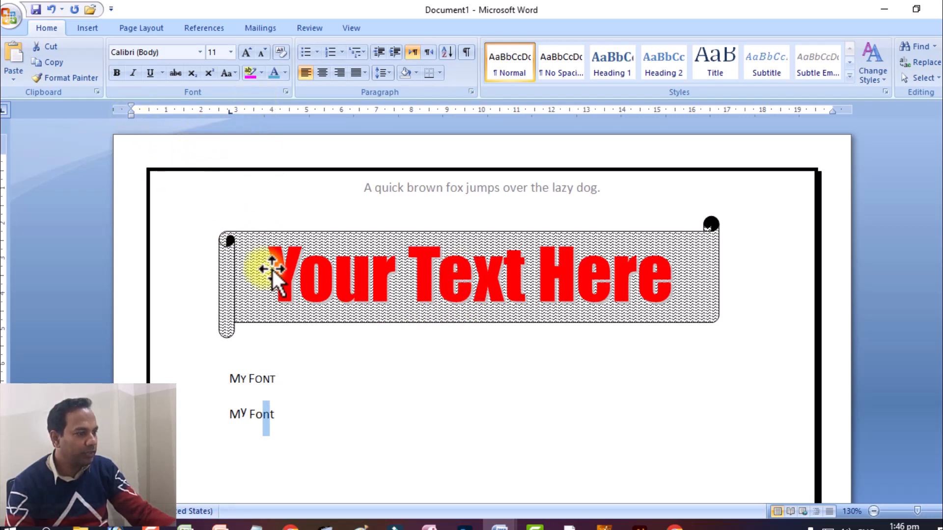
pyautogui.rightClick(264, 397)
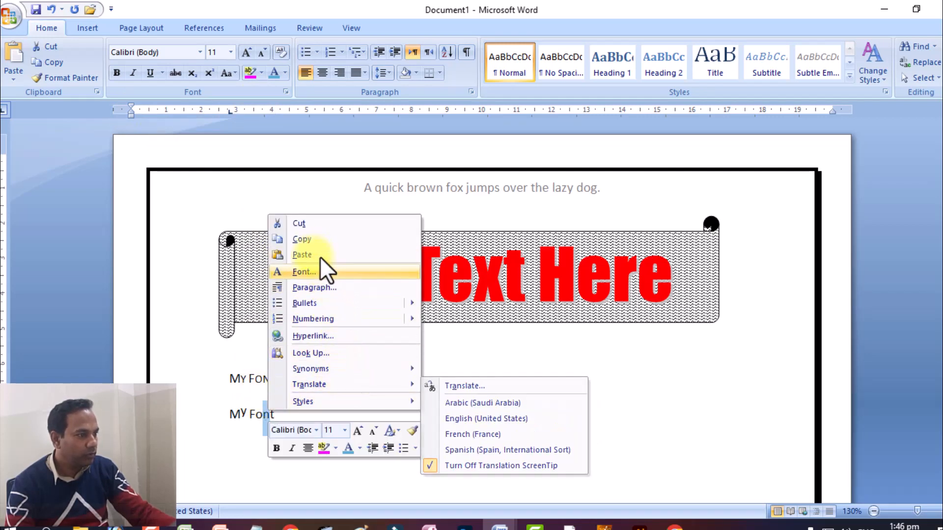
pyautogui.click(321, 270)
pyautogui.click(329, 81)
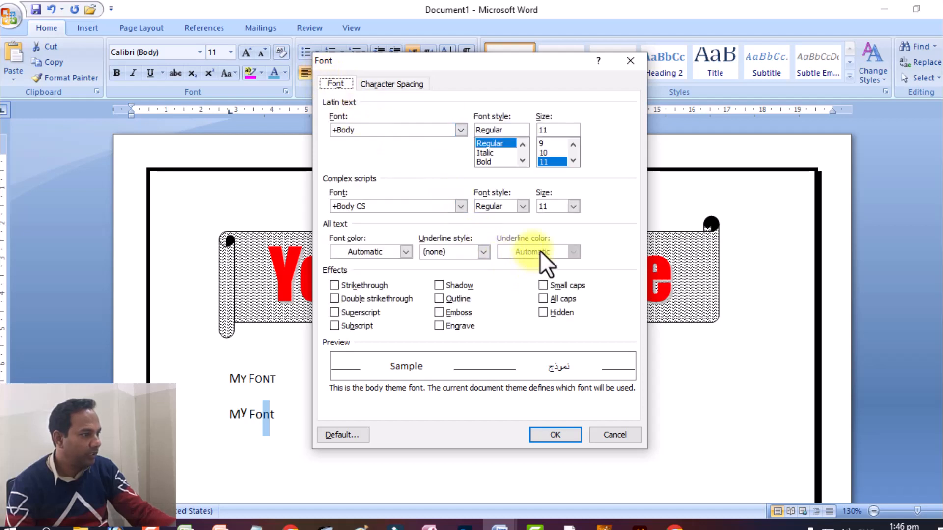
pyautogui.click(457, 252)
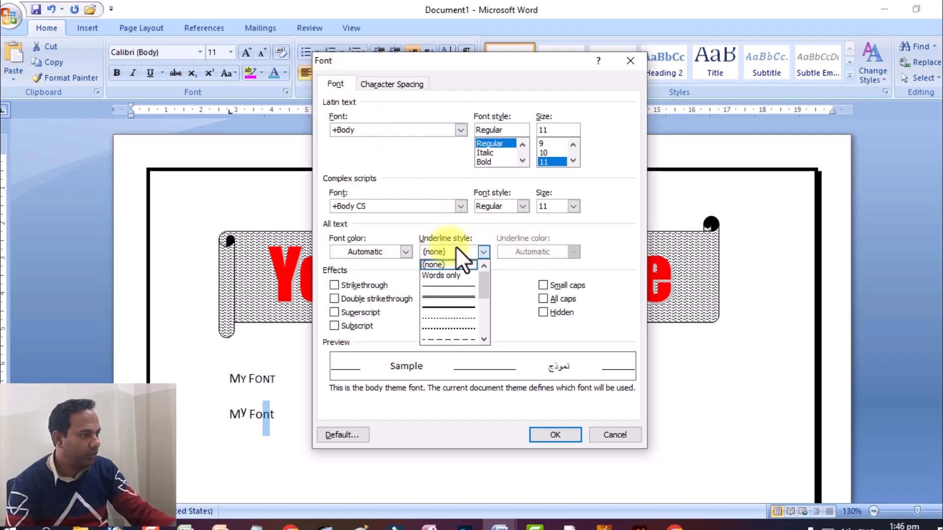
pyautogui.click(434, 289)
pyautogui.click(554, 435)
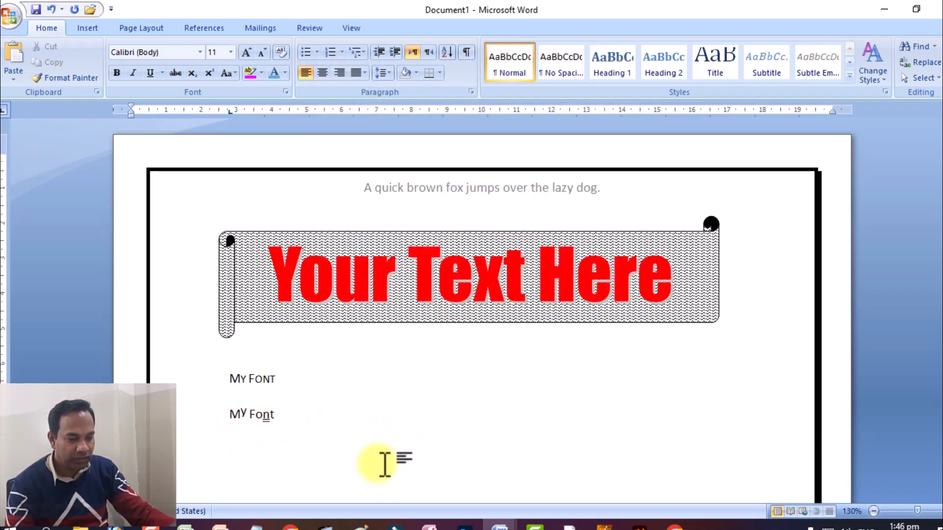
# Step: Insert the first picture from the Screenshots folder at the end of the first "My Font" line
pyautogui.click(339, 376)
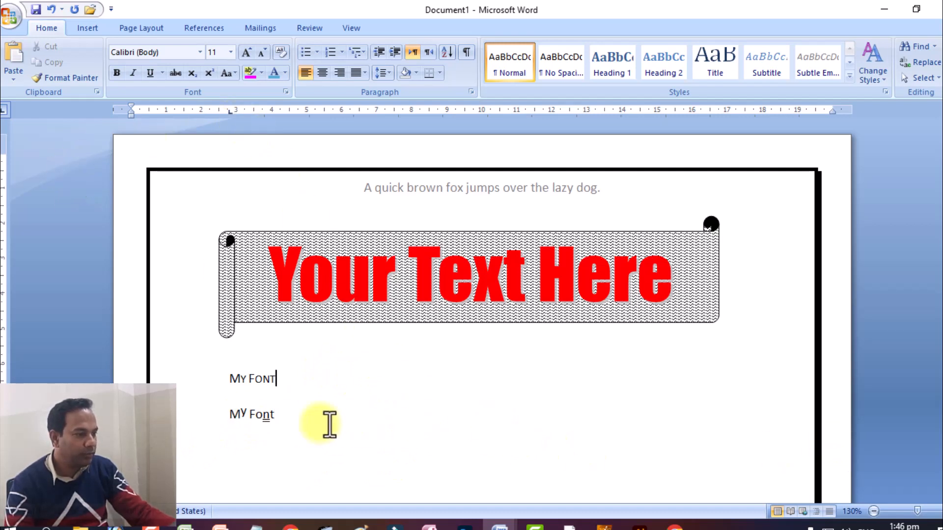
pyautogui.click(94, 26)
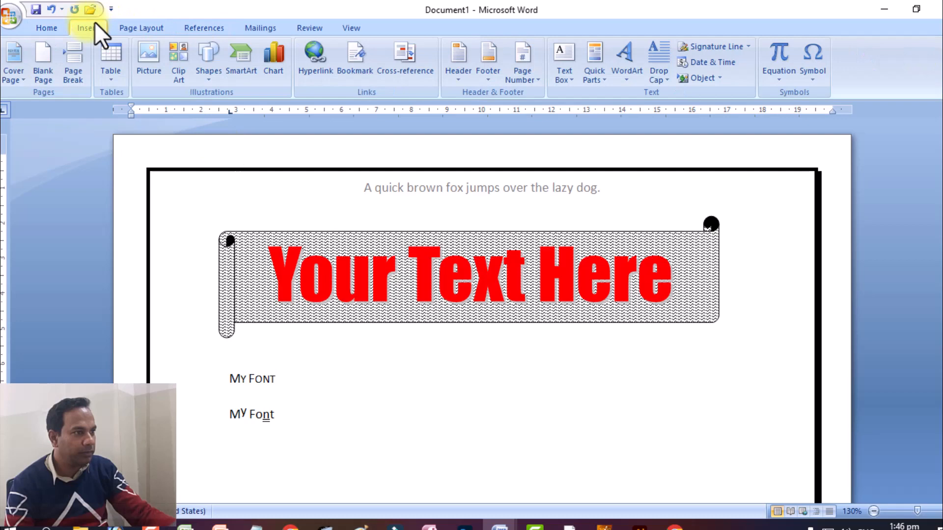
pyautogui.click(149, 67)
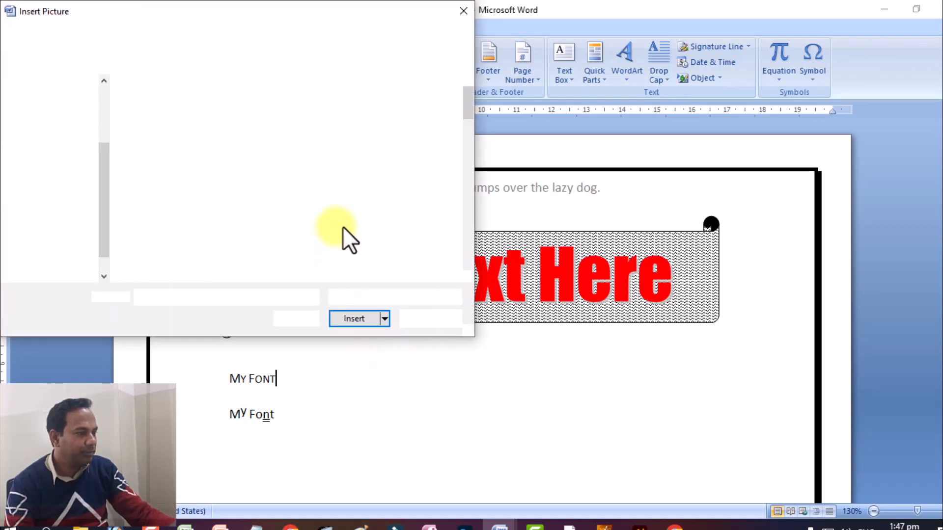
pyautogui.click(422, 187)
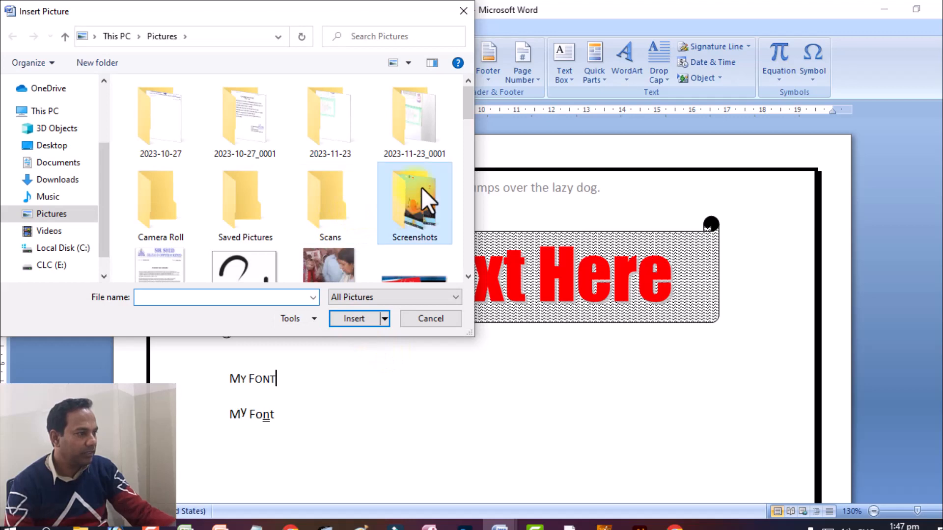
pyautogui.doubleClick(422, 187)
pyautogui.doubleClick(172, 126)
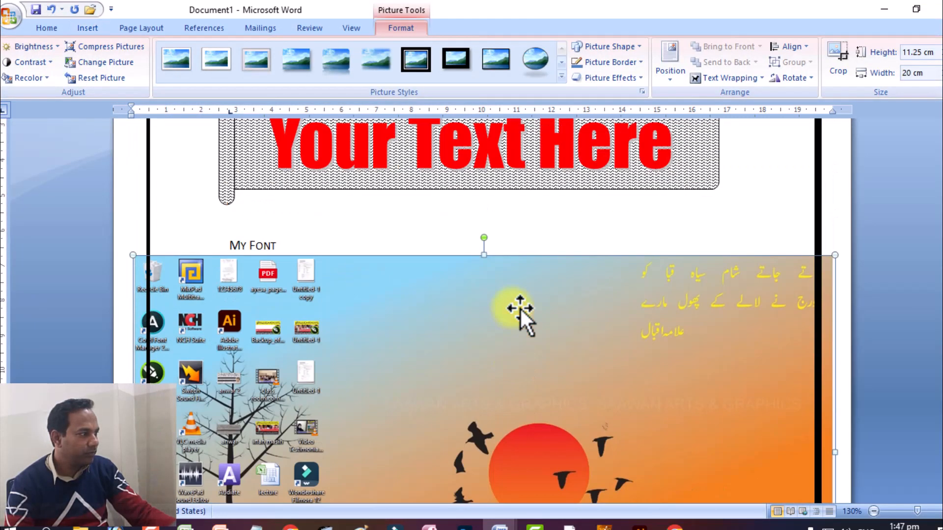
# Step: Apply the Beveled Oval, Black style to the picture and shrink it to about 3.69 cm high by 6.56 cm wide
pyautogui.scroll(-3, 520, 305)
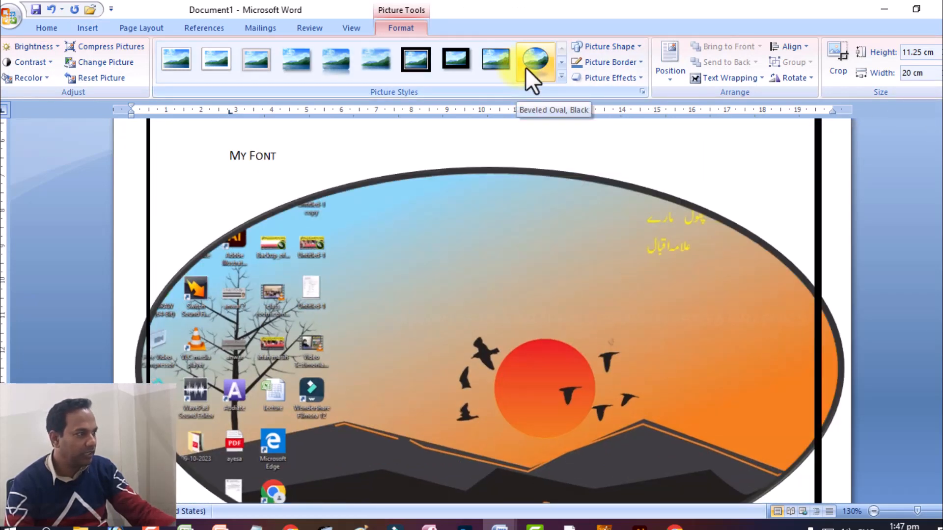
pyautogui.click(535, 59)
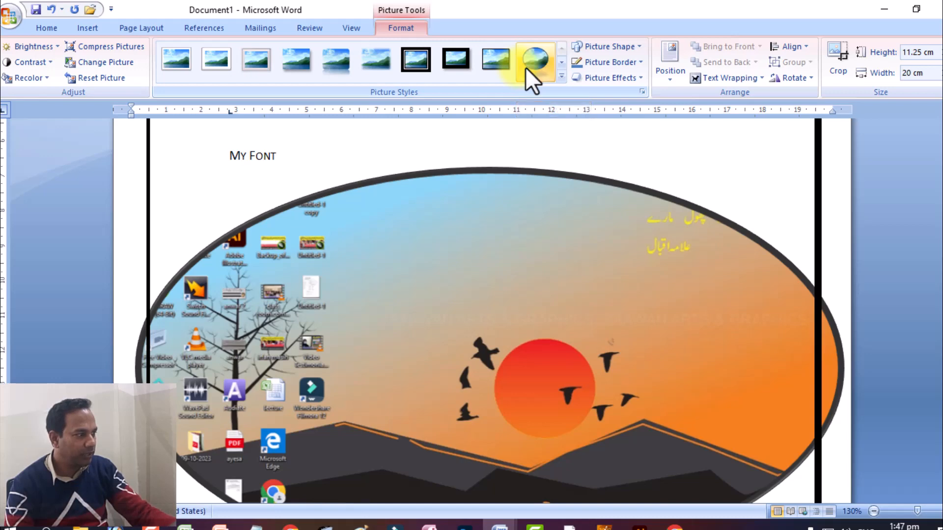
pyautogui.moveTo(821, 167); pyautogui.dragTo(267, 454)
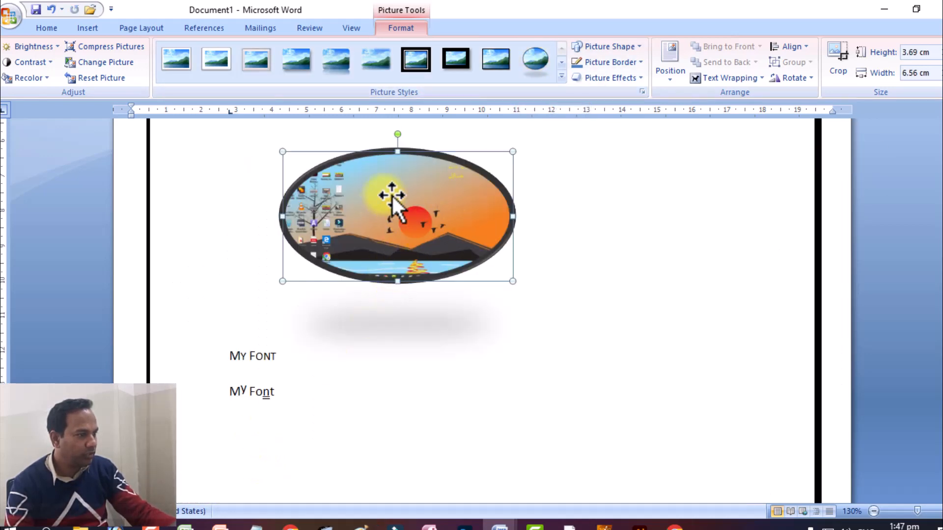
pyautogui.scroll(4, 294, 326)
pyautogui.scroll(-2, 305, 329)
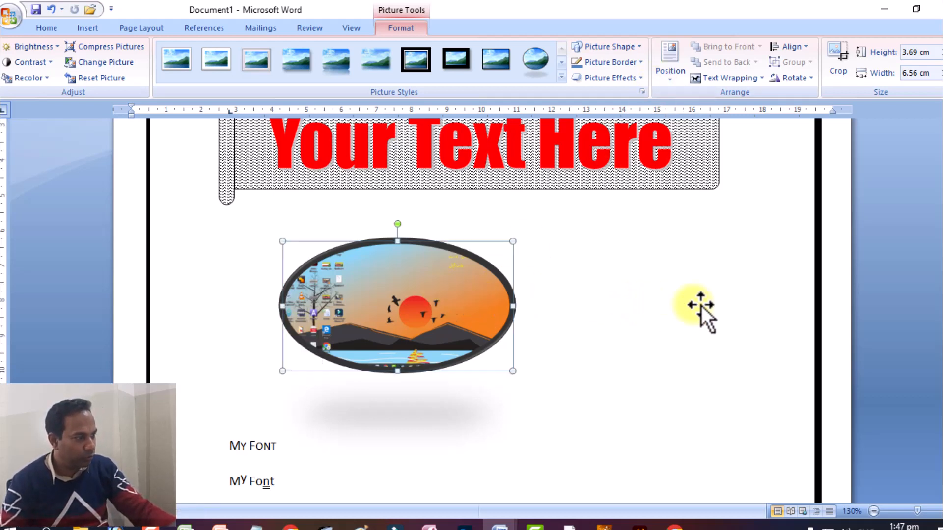
# Step: Try to move the oval picture in front of the first "My Font" text and undo the move
pyautogui.moveTo(451, 316); pyautogui.dragTo(276, 326)
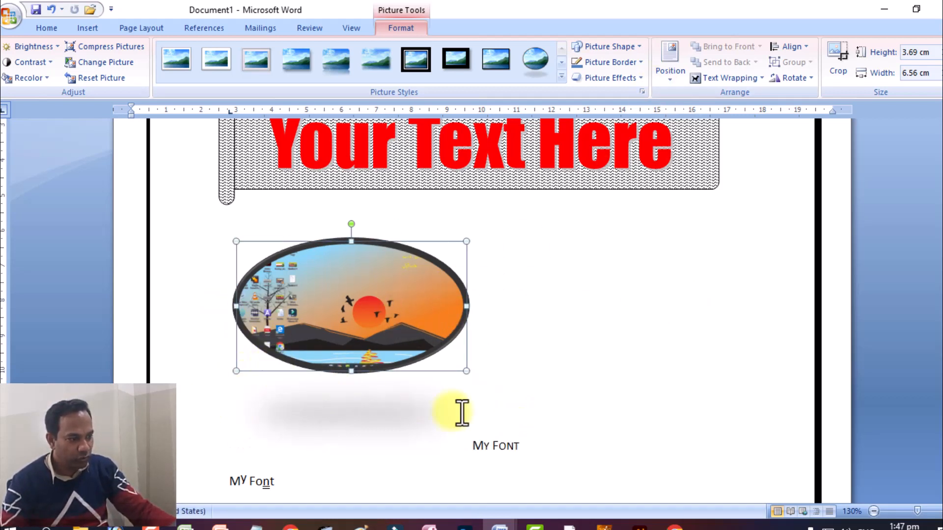
pyautogui.hotkey('ctrl', 'z')
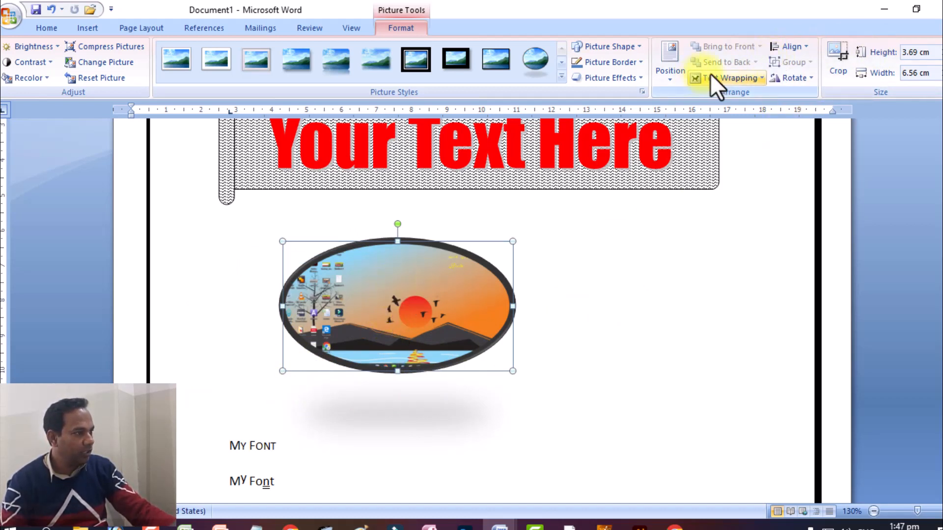
pyautogui.click(711, 328)
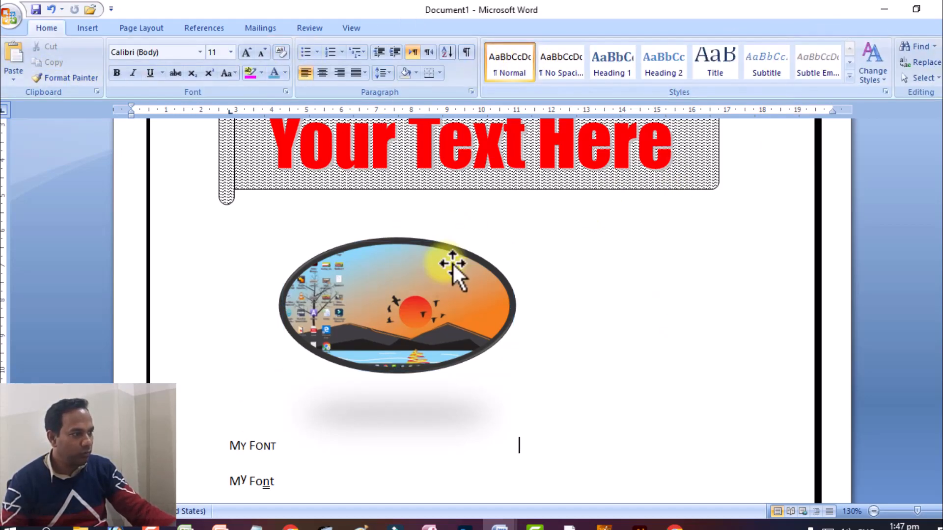
# Step: Change the oval picture's text wrapping from in line with text so the "My Font" lines flow around it
pyautogui.click(452, 264)
pyautogui.click(716, 80)
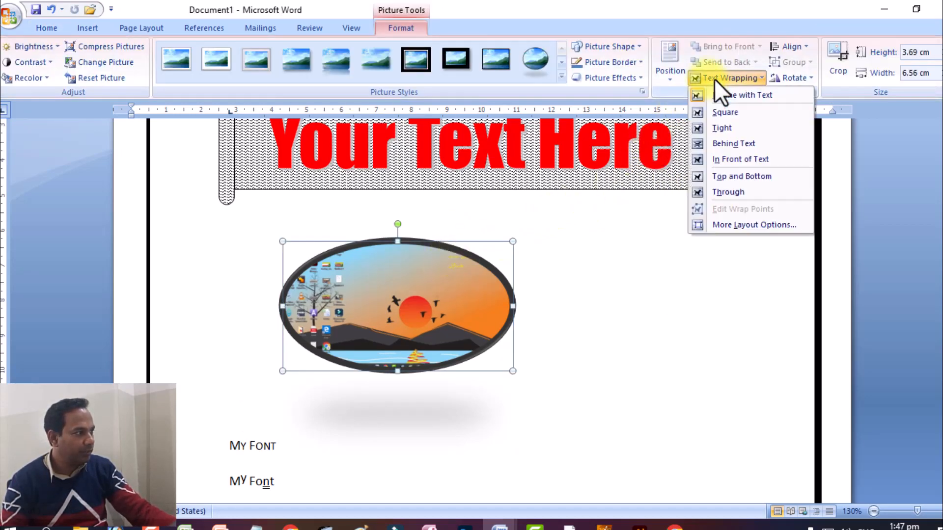
pyautogui.click(689, 124)
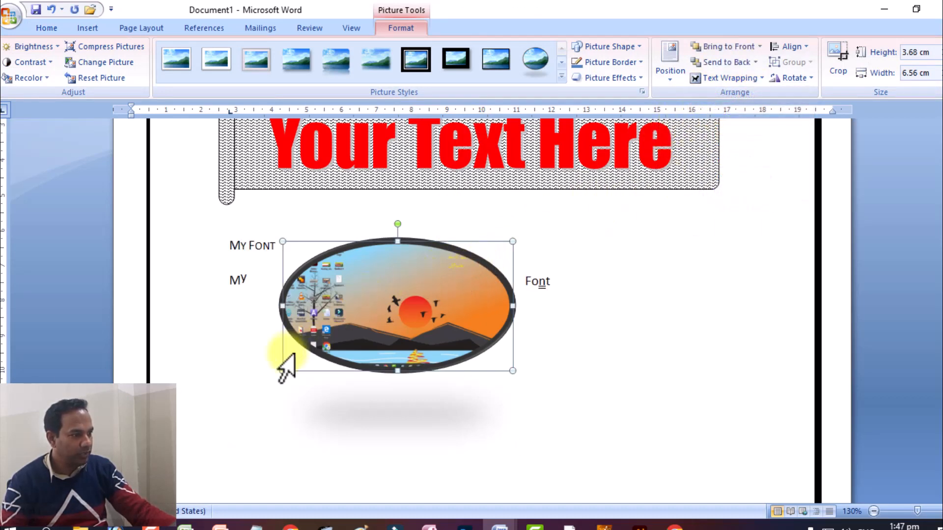
# Step: Resize the oval picture to about 3.22 cm high by 3.78 cm wide and place it beside the "My Font" lines under the banner
pyautogui.moveTo(299, 293); pyautogui.dragTo(379, 283)
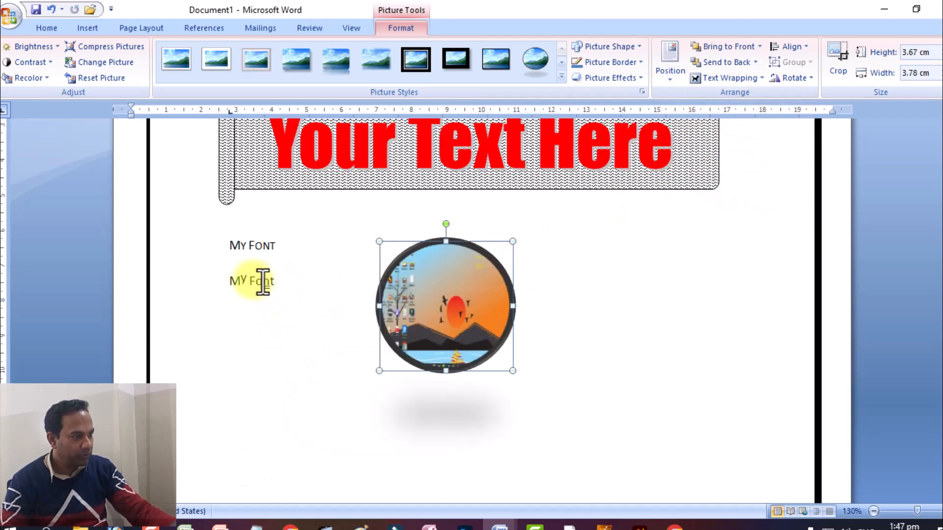
pyautogui.moveTo(446, 371); pyautogui.dragTo(446, 355)
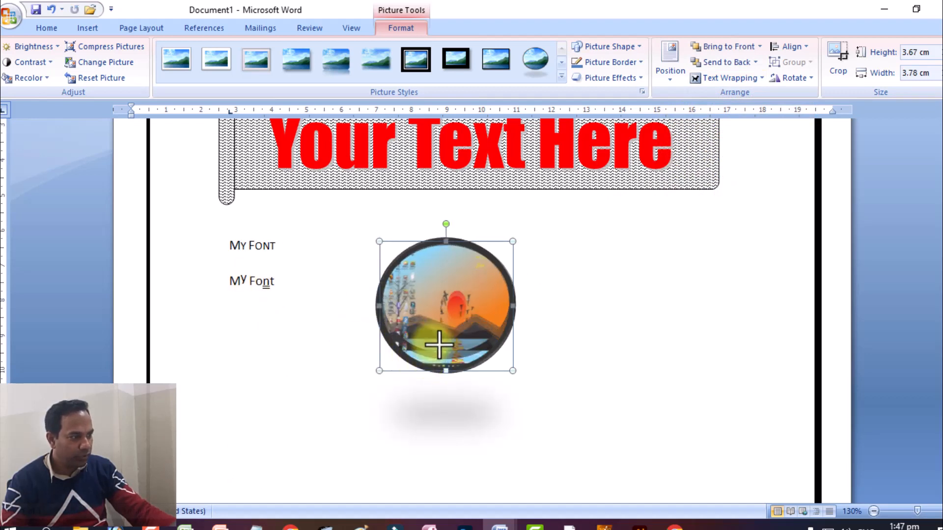
pyautogui.moveTo(457, 278); pyautogui.dragTo(446, 246)
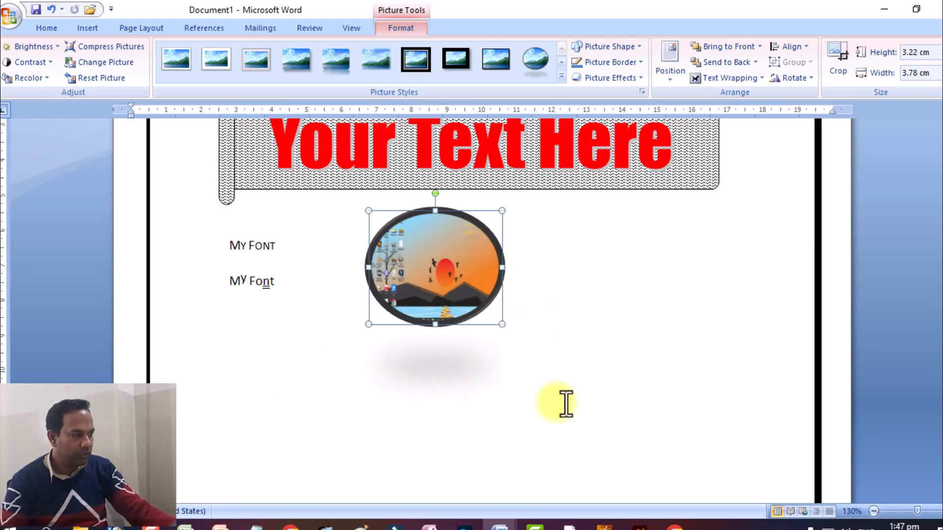
# Step: Check the artwork beside the round picture in the "ms word new assignment" document and return to Document1
pyautogui.click(500, 526)
pyautogui.click(565, 464)
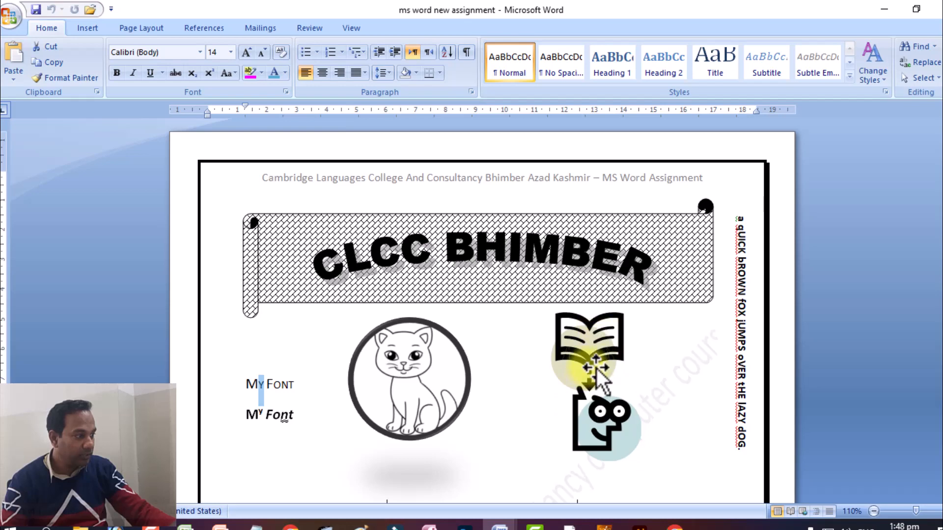
pyautogui.moveTo(494, 522)
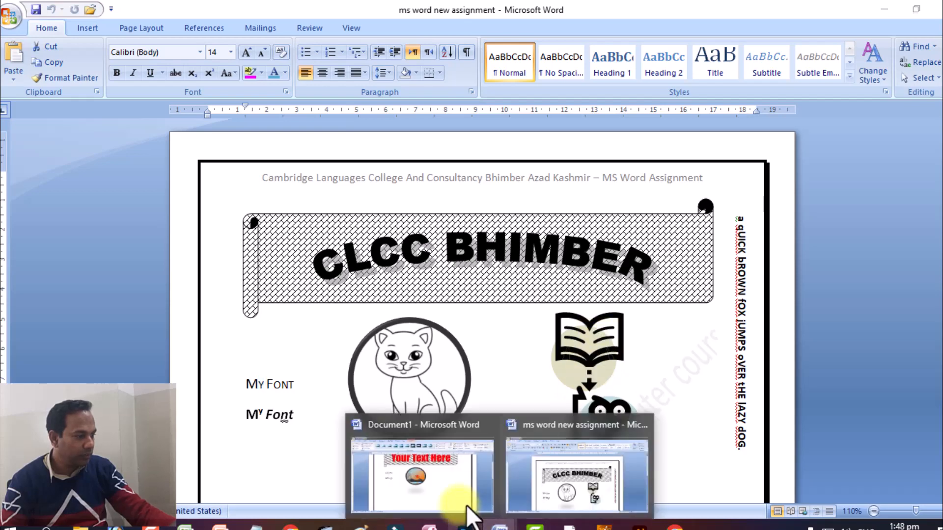
pyautogui.click(490, 473)
# Step: Place the cursor in the empty line below the banner and search the clip art for "book"
pyautogui.click(633, 257)
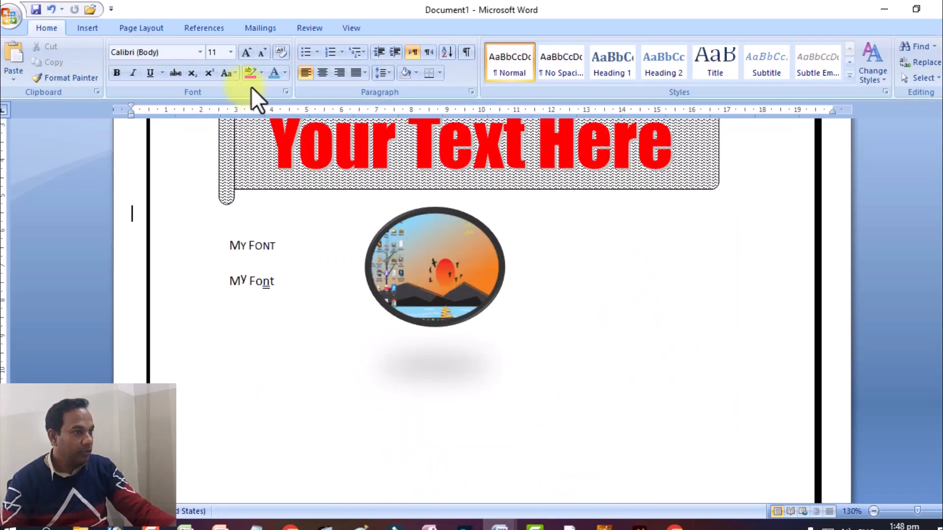
pyautogui.click(93, 25)
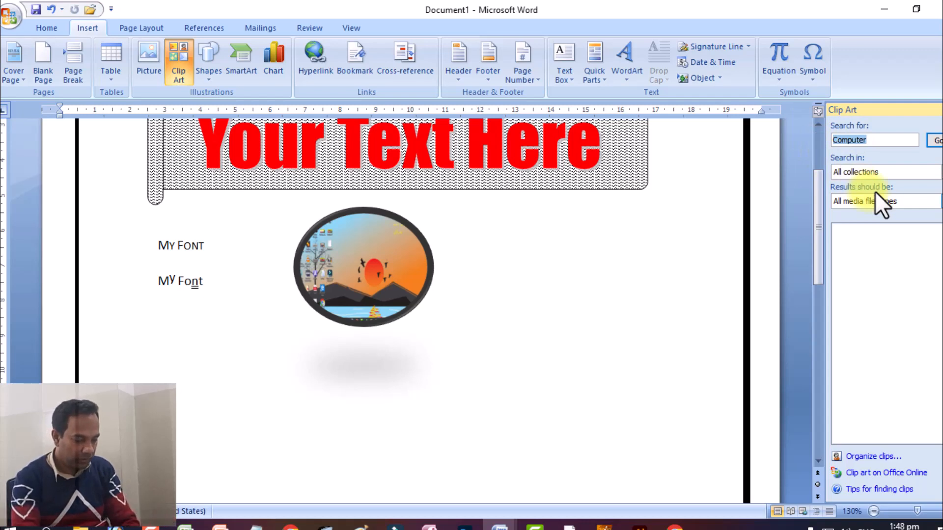
pyautogui.write('book')
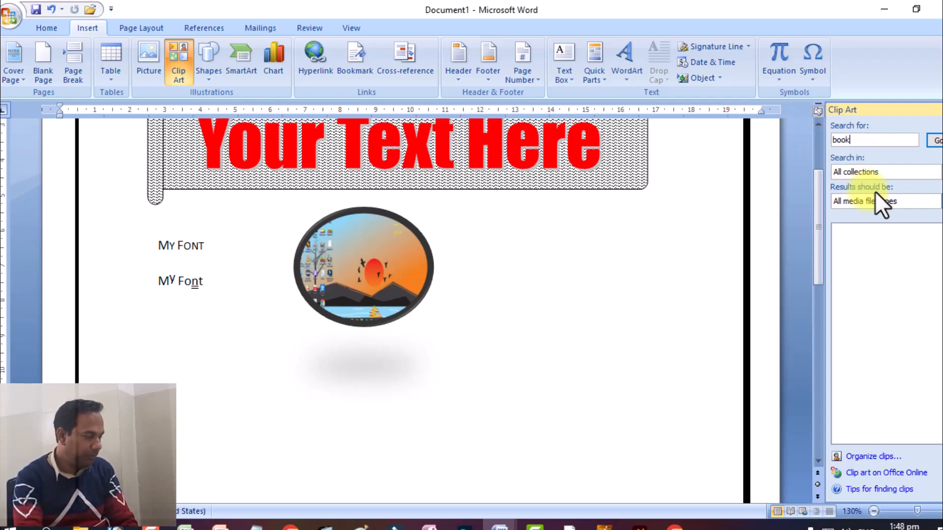
pyautogui.press('Return')
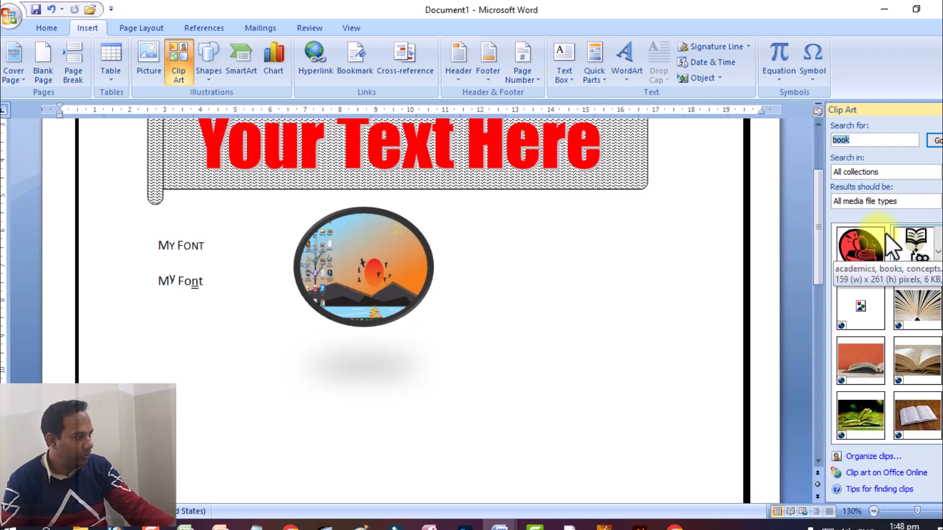
# Step: Try the red apple-and-books clip art with Square text wrapping beside the oval picture and delete it
pyautogui.click(848, 239)
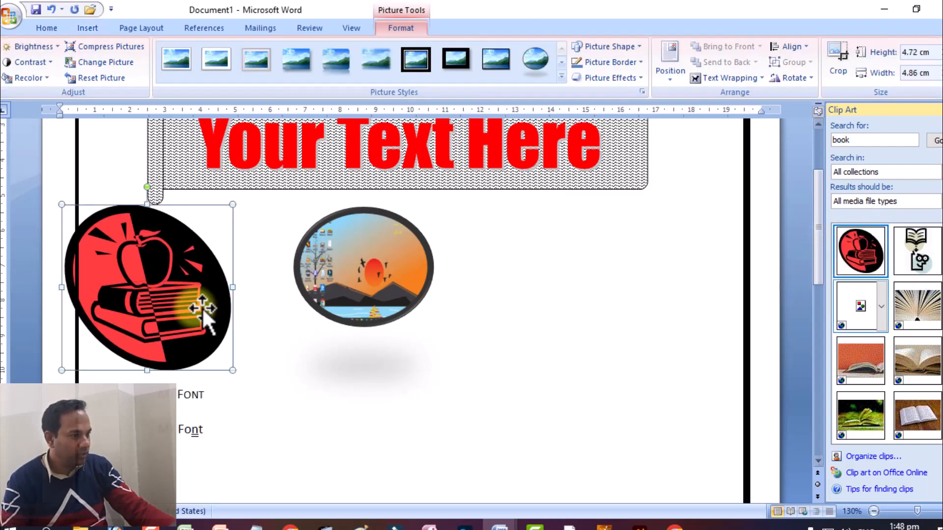
pyautogui.moveTo(163, 277); pyautogui.dragTo(240, 290)
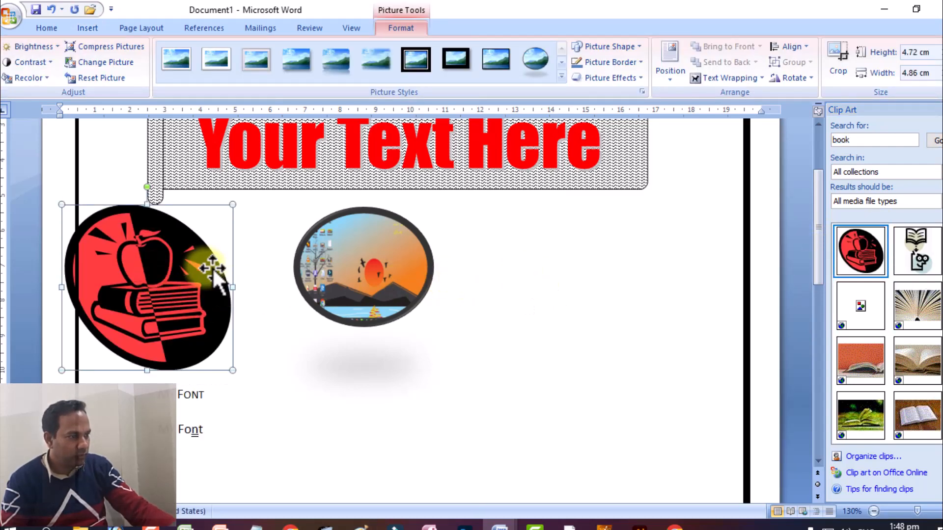
pyautogui.click(727, 78)
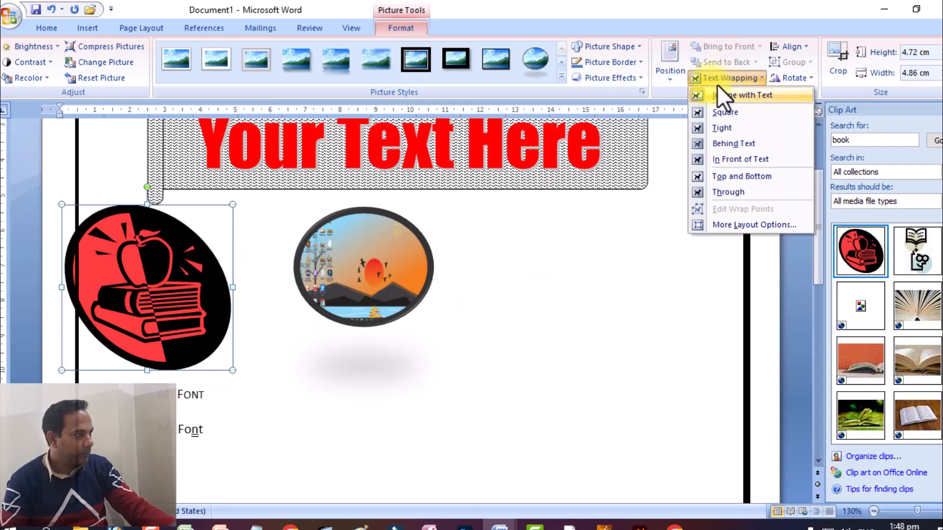
pyautogui.click(715, 113)
pyautogui.moveTo(163, 282); pyautogui.dragTo(577, 279)
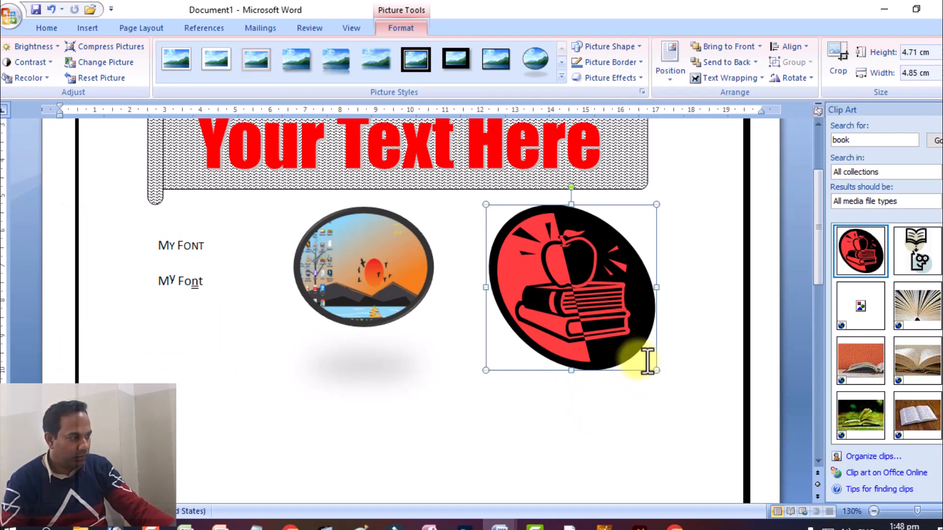
pyautogui.press('Delete')
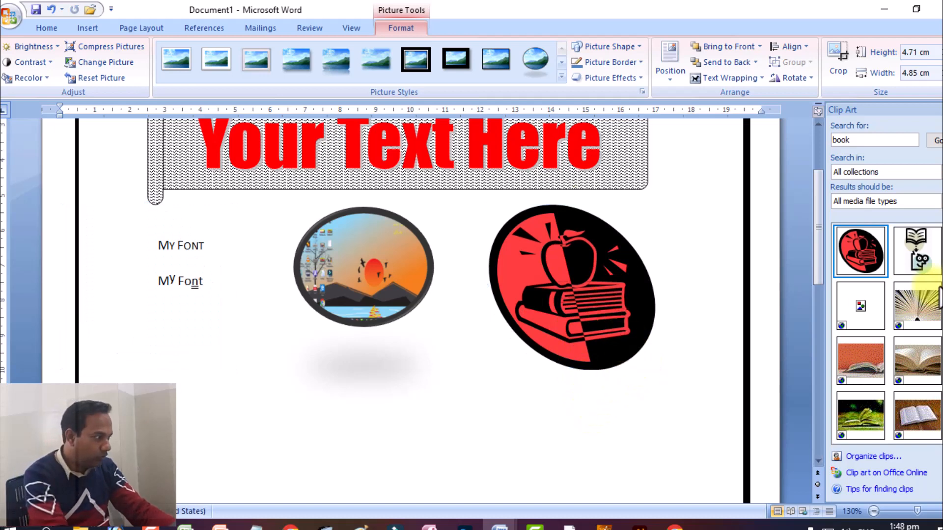
# Step: Insert the clip art of an open book above a face with glasses and set its text wrapping to Square
pyautogui.click(909, 253)
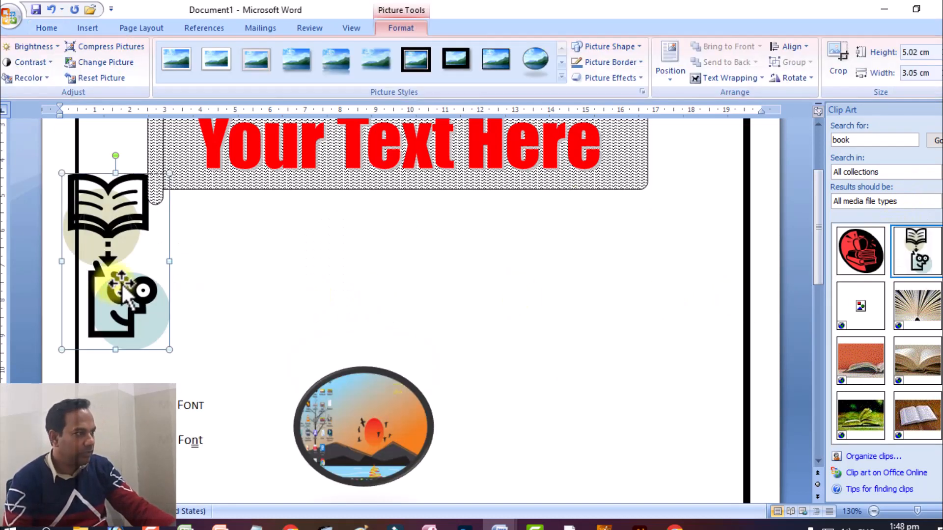
pyautogui.click(702, 78)
pyautogui.click(708, 117)
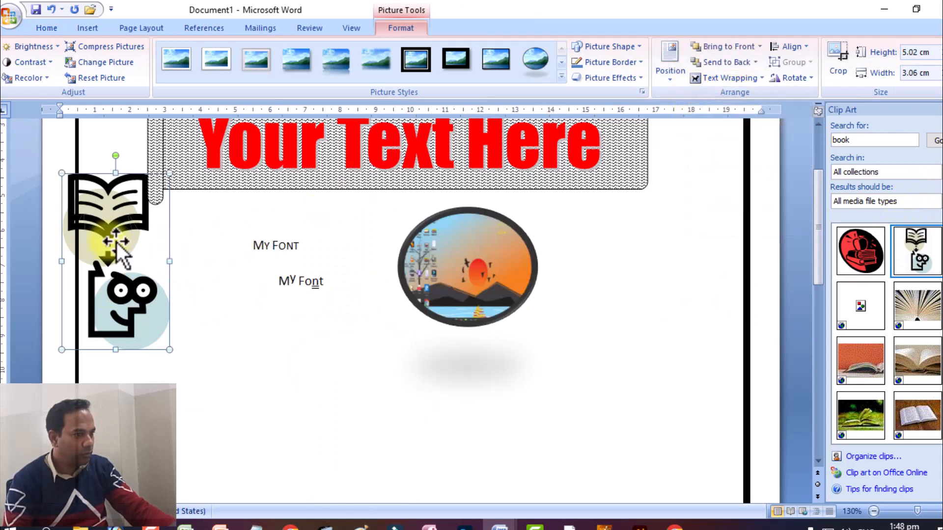
# Step: Move the book-and-face clip art beside the oval picture and shrink it to about 3.84 cm high and 2.34 cm wide
pyautogui.moveTo(99, 246); pyautogui.dragTo(564, 266)
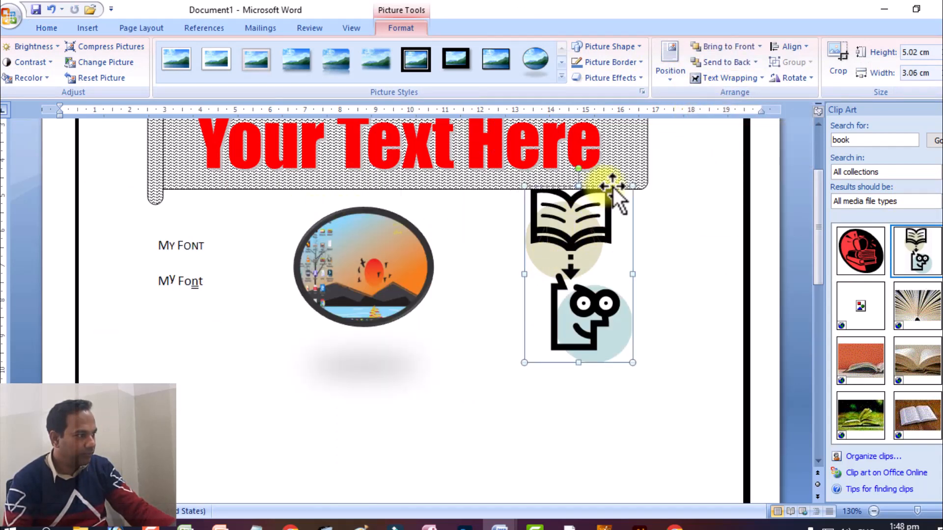
pyautogui.moveTo(621, 179); pyautogui.dragTo(612, 218)
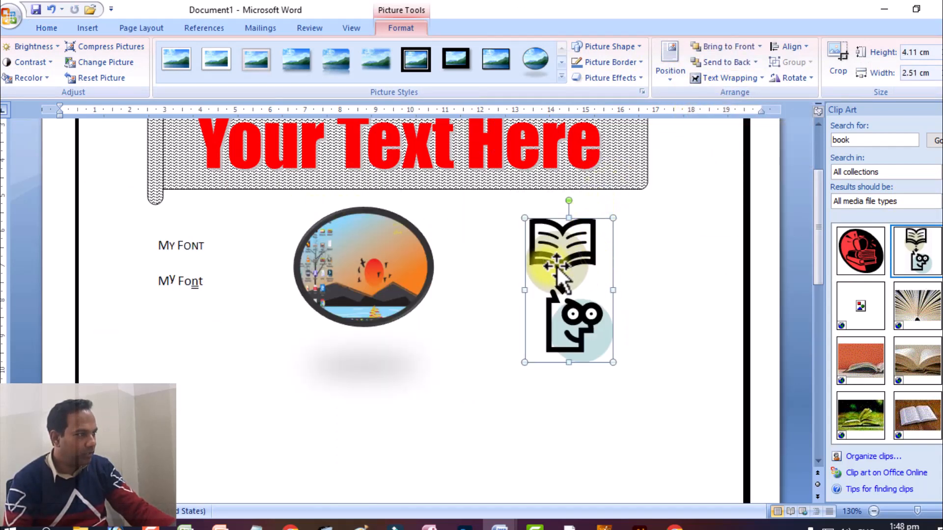
pyautogui.moveTo(613, 362); pyautogui.dragTo(604, 353)
pyautogui.moveTo(564, 263); pyautogui.dragTo(555, 252)
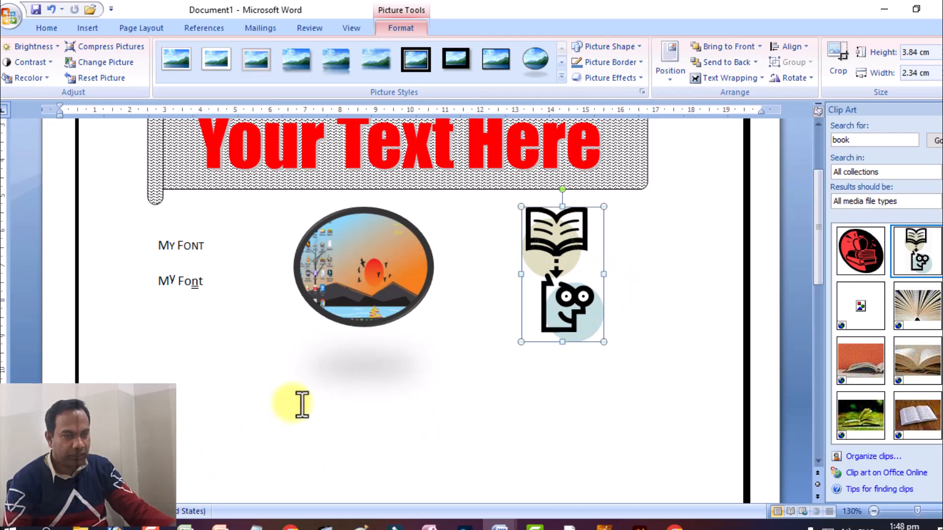
# Step: Check the clip art placement and the vertical sentence beside the banner in the "ms word new assignment" document and return to Document1
pyautogui.click(499, 525)
pyautogui.click(538, 479)
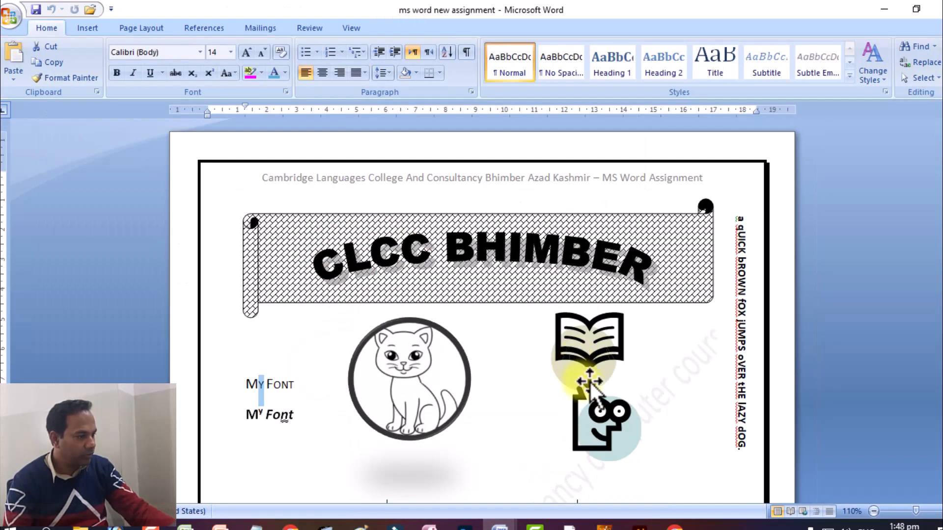
pyautogui.moveTo(499, 524)
pyautogui.click(374, 476)
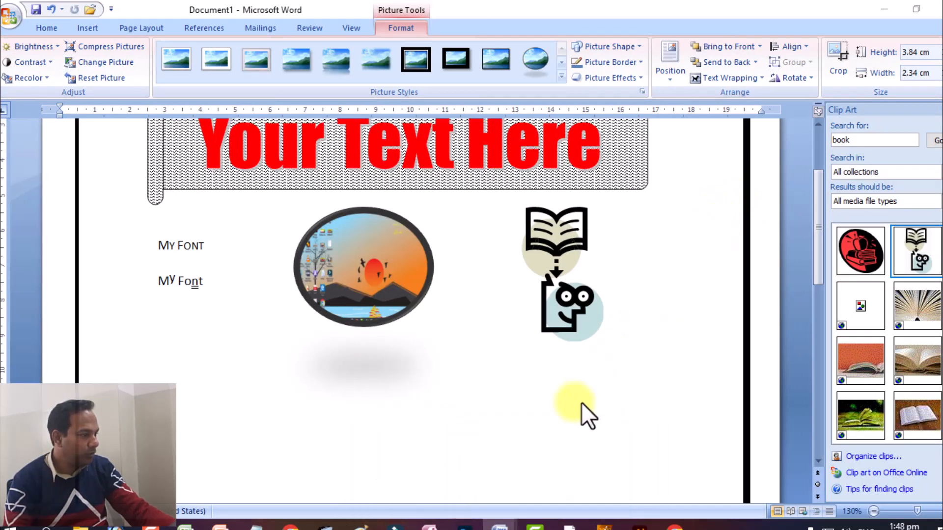
pyautogui.moveTo(492, 516)
pyautogui.click(545, 476)
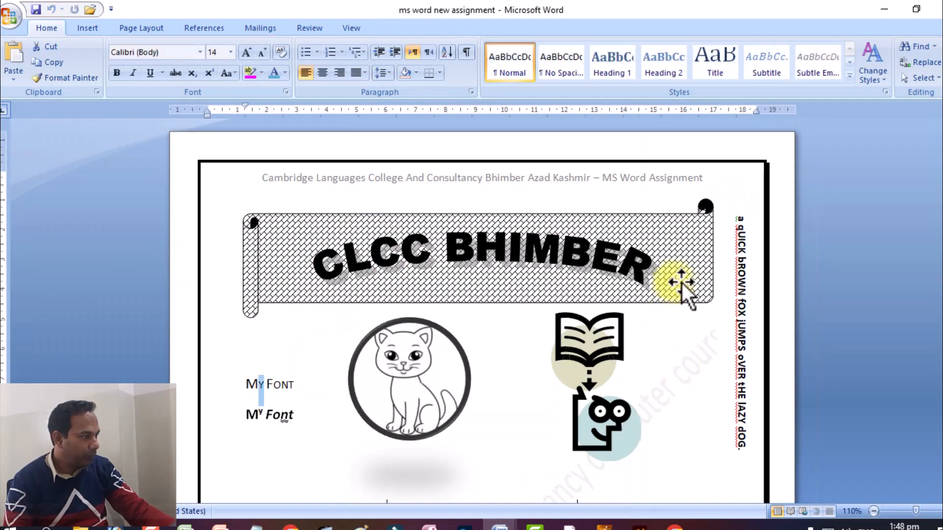
pyautogui.moveTo(721, 216); pyautogui.dragTo(717, 438)
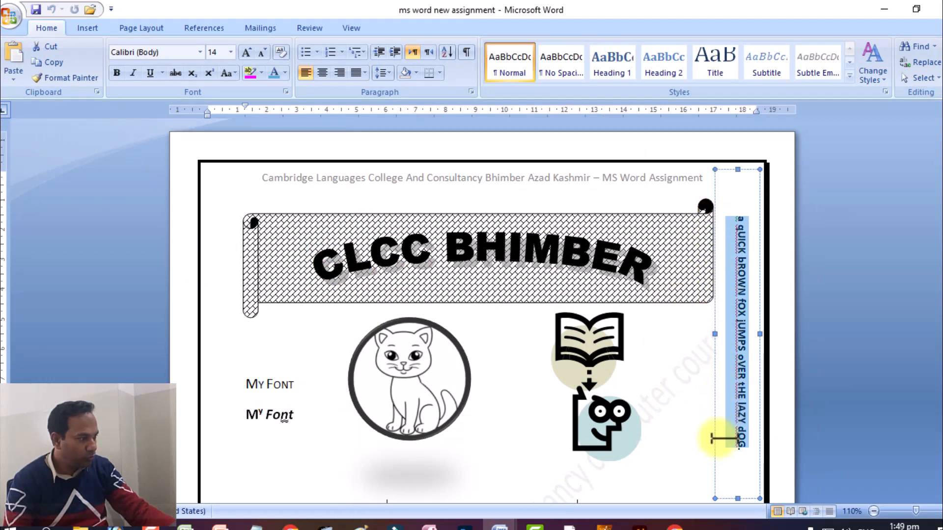
pyautogui.moveTo(734, 209); pyautogui.dragTo(740, 457)
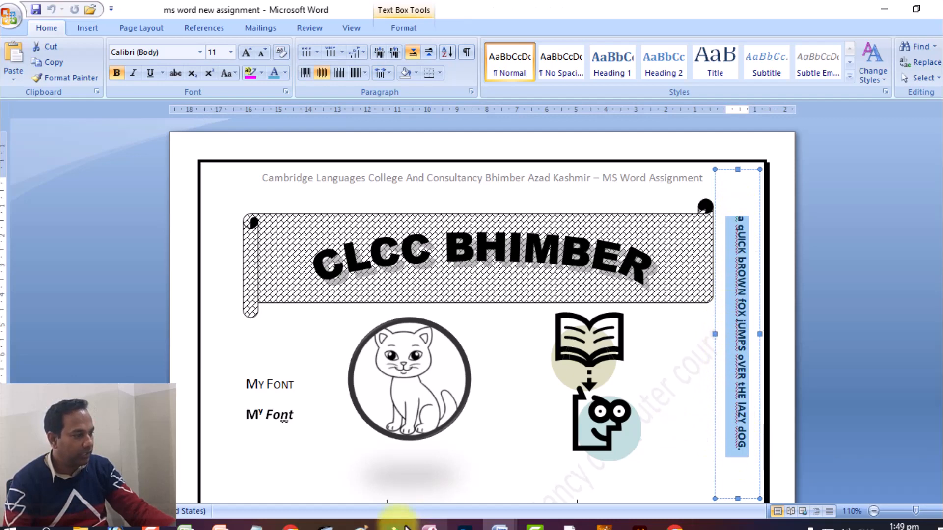
pyautogui.click(498, 523)
pyautogui.click(446, 479)
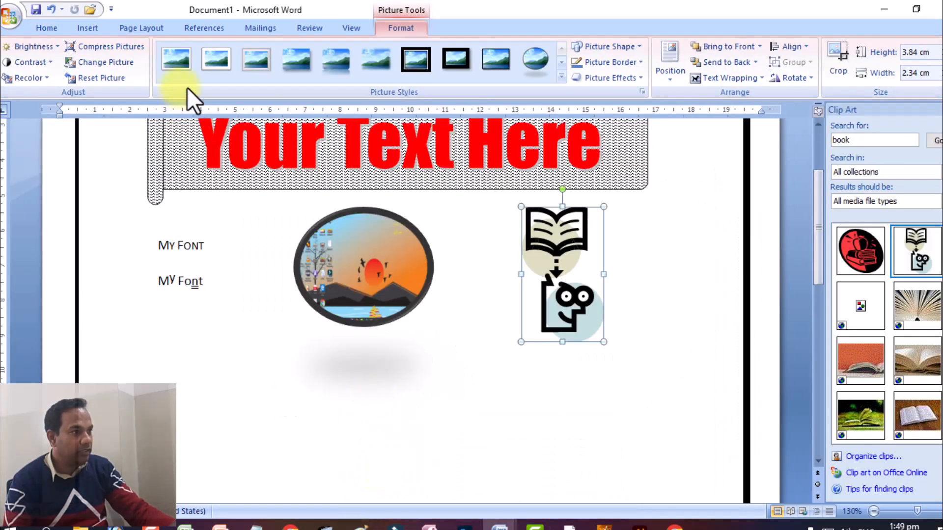
# Step: Draw a narrow vertical text box about 9.27 cm high and 1 cm wide between the clip art and the page border
pyautogui.click(96, 25)
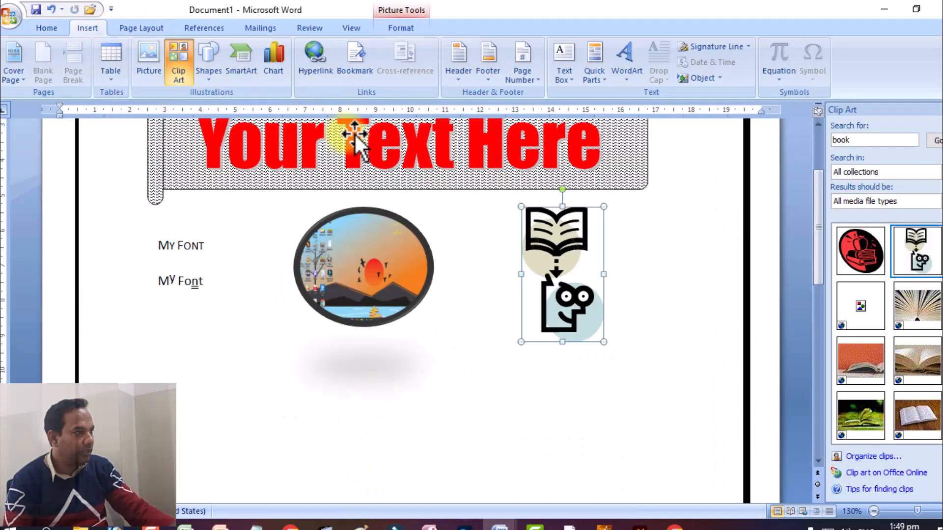
pyautogui.click(563, 76)
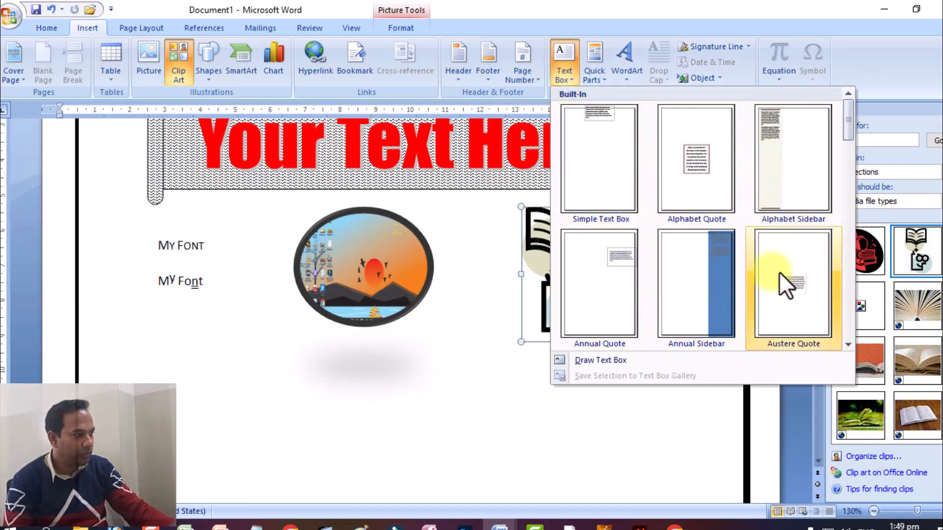
pyautogui.click(580, 357)
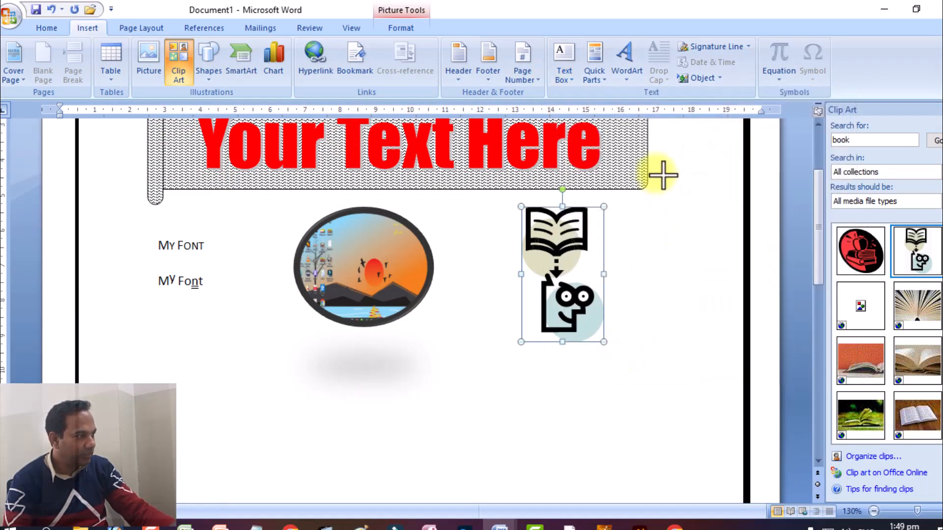
pyautogui.moveTo(679, 136)
pyautogui.mouseDown()
pyautogui.moveTo(670, 175)
pyautogui.moveTo(699, 381)
pyautogui.moveTo(697, 448)
pyautogui.mouseUp()
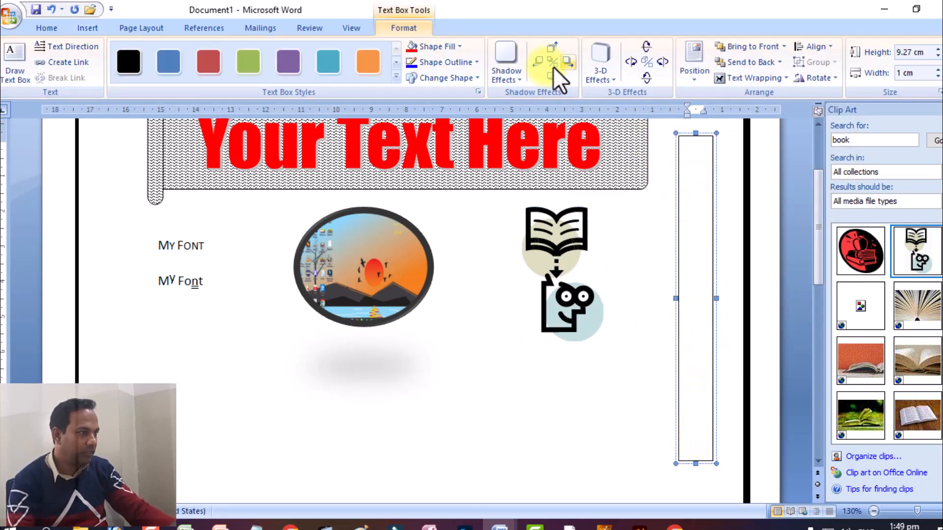
# Step: Copy the header sentence "A quick brown fox jumps over the lazy dog." and paste it into the narrow text box
pyautogui.scroll(3, 553, 71)
pyautogui.scroll(2, 492, 232)
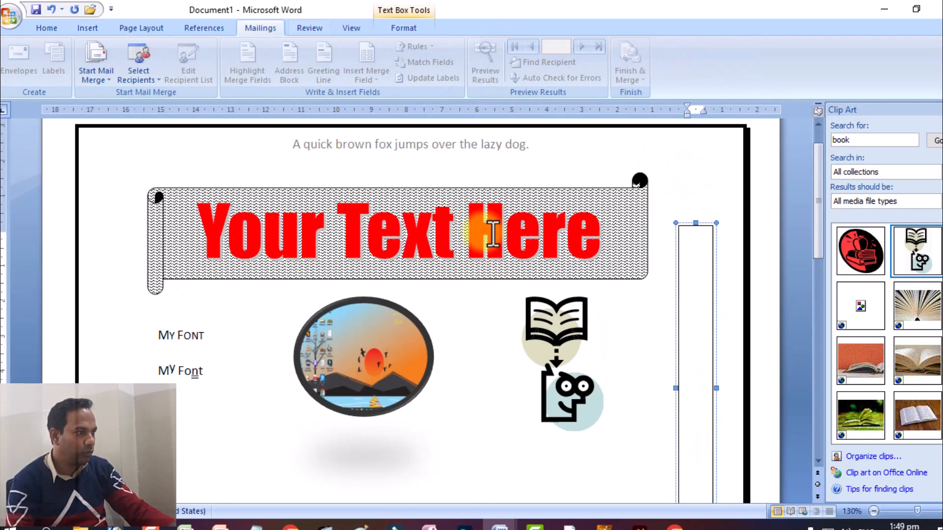
pyautogui.tripleClick(415, 137)
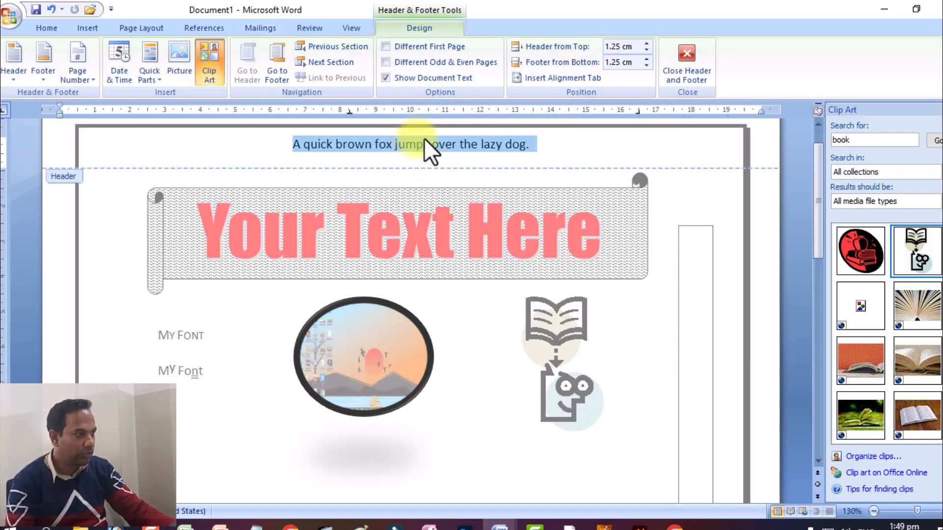
pyautogui.rightClick(424, 138)
pyautogui.click(474, 169)
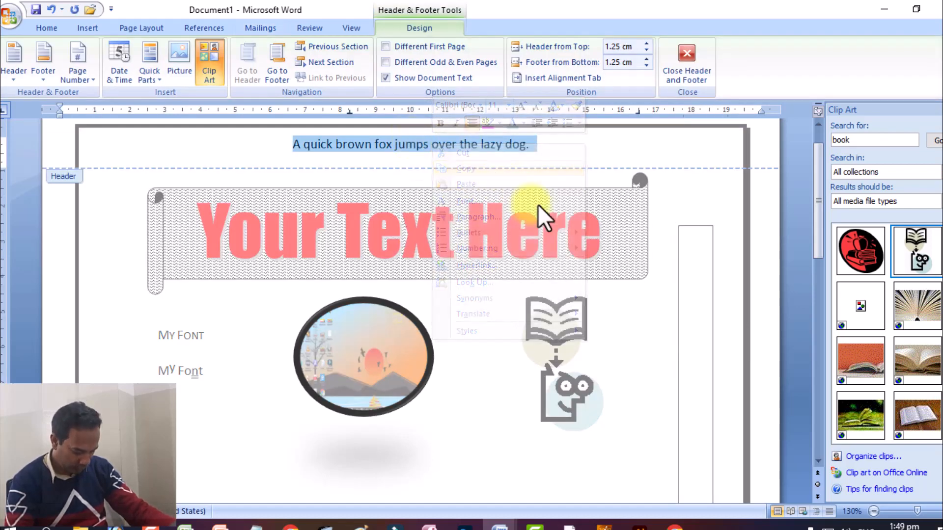
pyautogui.click(677, 319)
pyautogui.hotkey('ctrl', 'v')
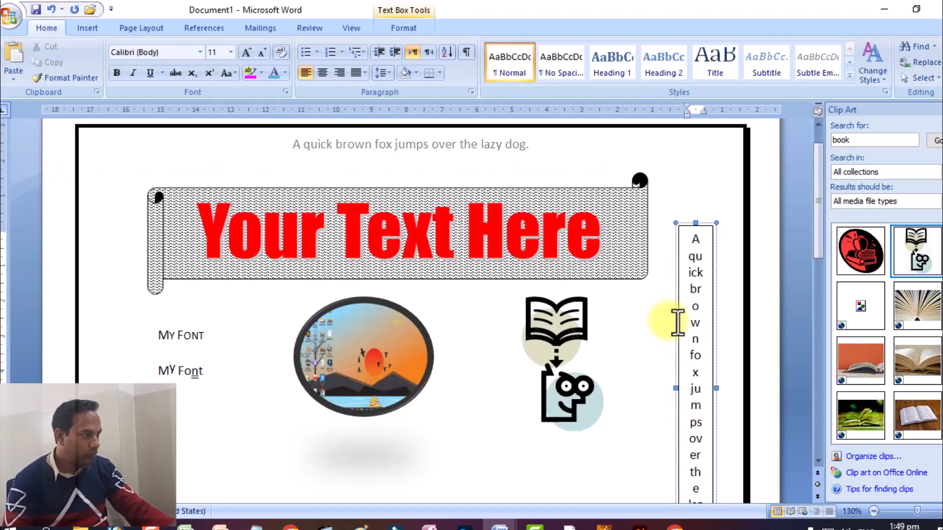
# Step: Lengthen the narrow text box upward and downward to a height of about 11.52 cm
pyautogui.scroll(-3, 688, 267)
pyautogui.scroll(3, 693, 278)
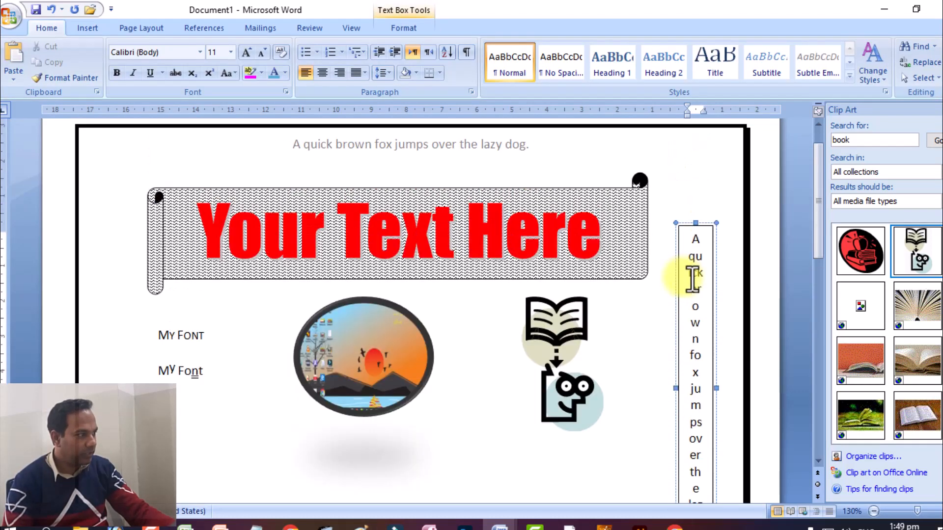
pyautogui.moveTo(678, 215); pyautogui.dragTo(679, 177)
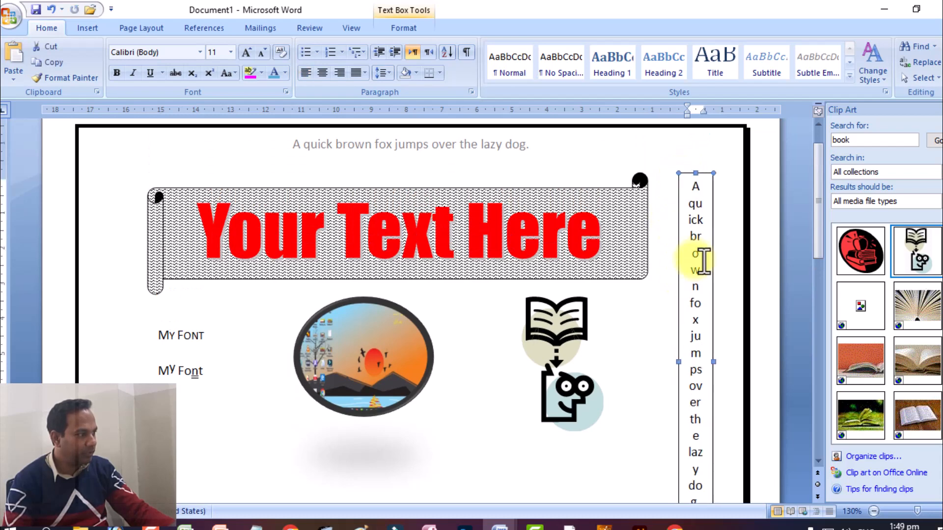
pyautogui.scroll(-3, 688, 337)
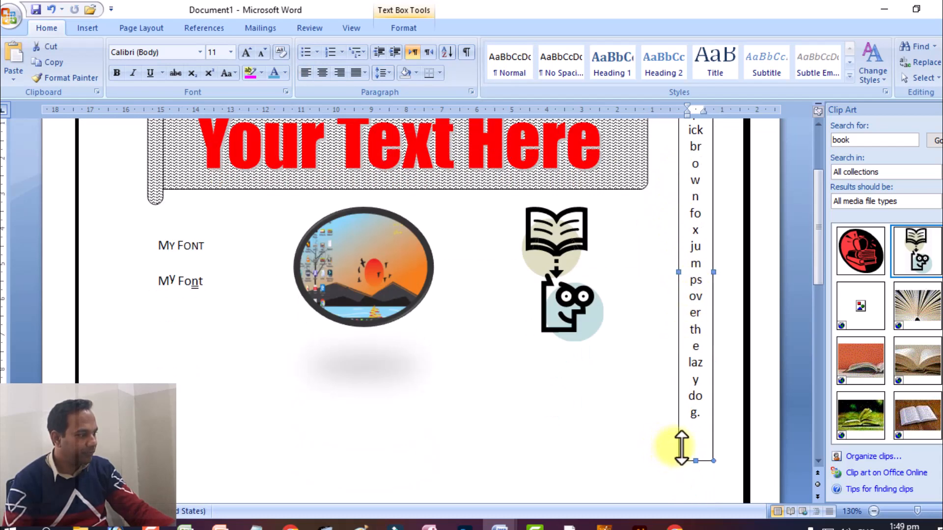
pyautogui.moveTo(682, 448); pyautogui.dragTo(682, 474)
# Step: Try font sizes 10 and 9 on the text box sentence and set it back to 11
pyautogui.tripleClick(686, 371)
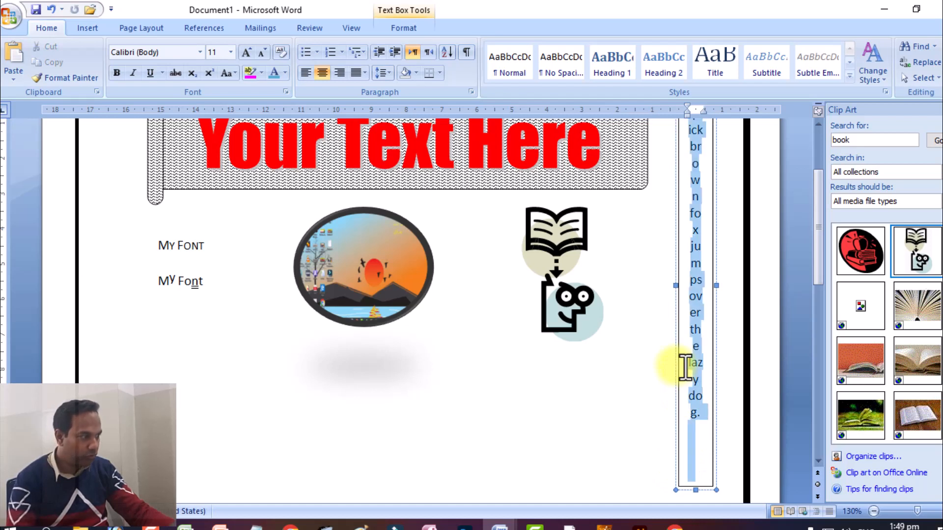
pyautogui.click(264, 49)
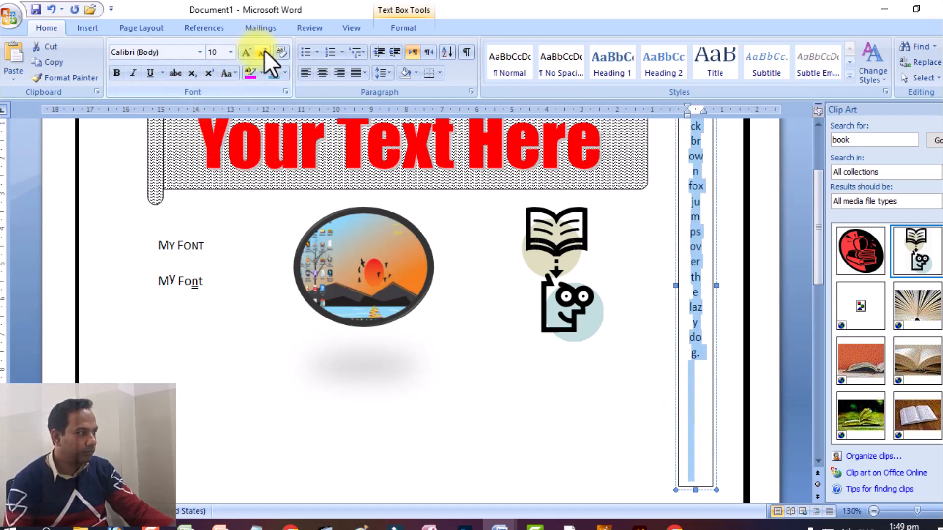
pyautogui.click(265, 50)
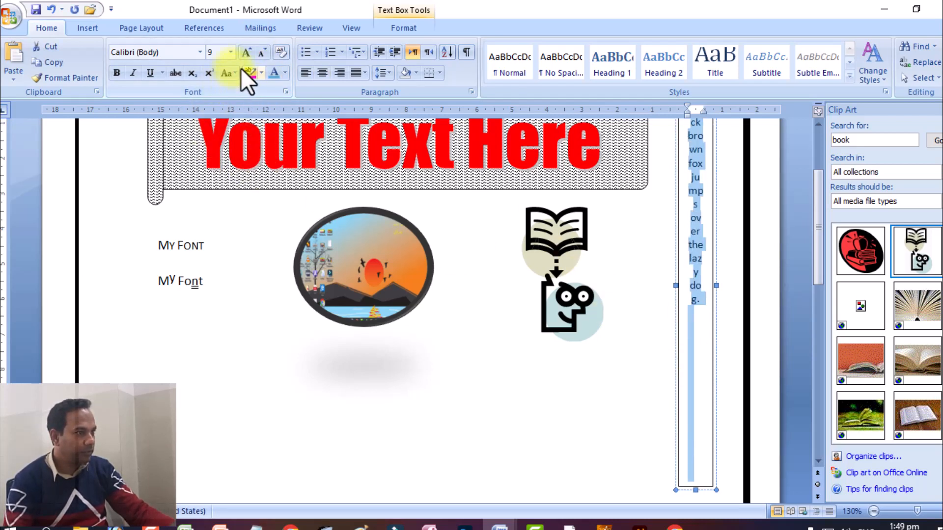
pyautogui.click(246, 53)
pyautogui.click(246, 53)
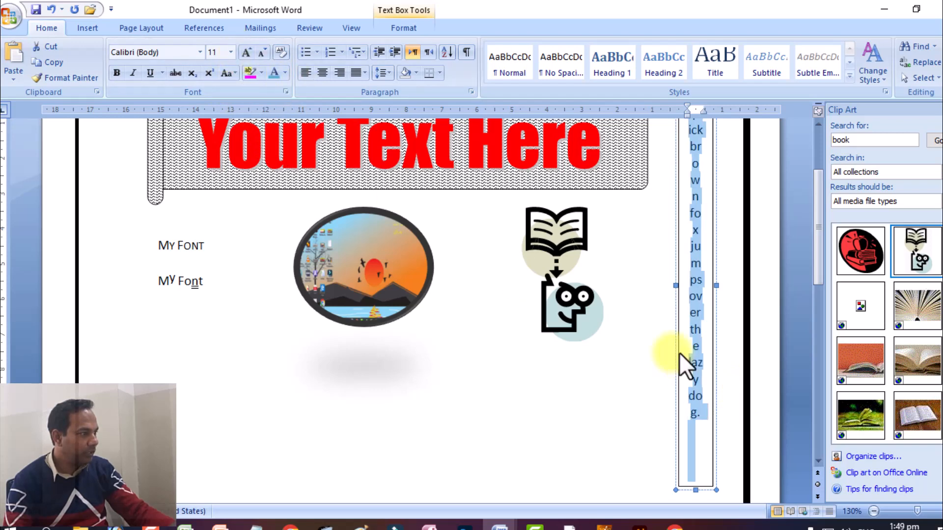
# Step: Check the direction of the vertical sentence in the "ms word new assignment" document and return to Document1
pyautogui.scroll(3, 682, 324)
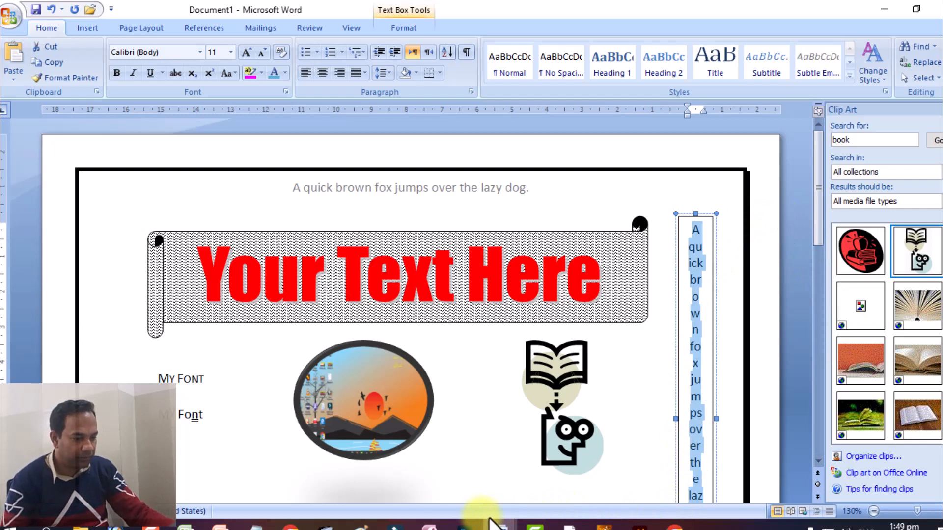
pyautogui.moveTo(496, 523)
pyautogui.click(577, 472)
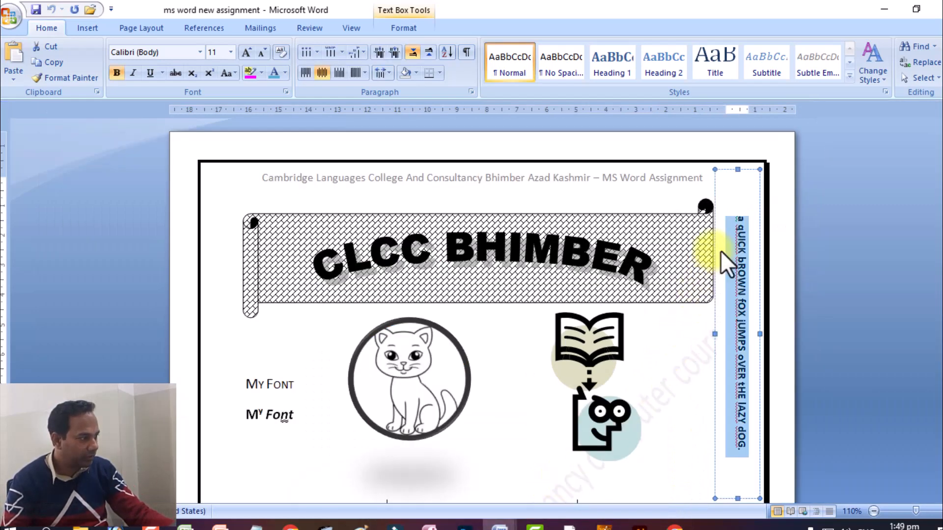
pyautogui.moveTo(478, 521)
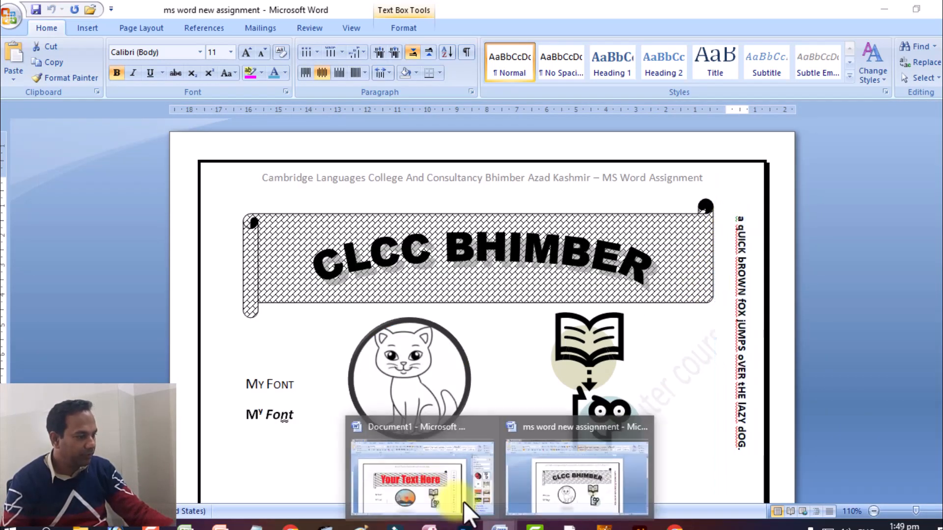
pyautogui.click(463, 498)
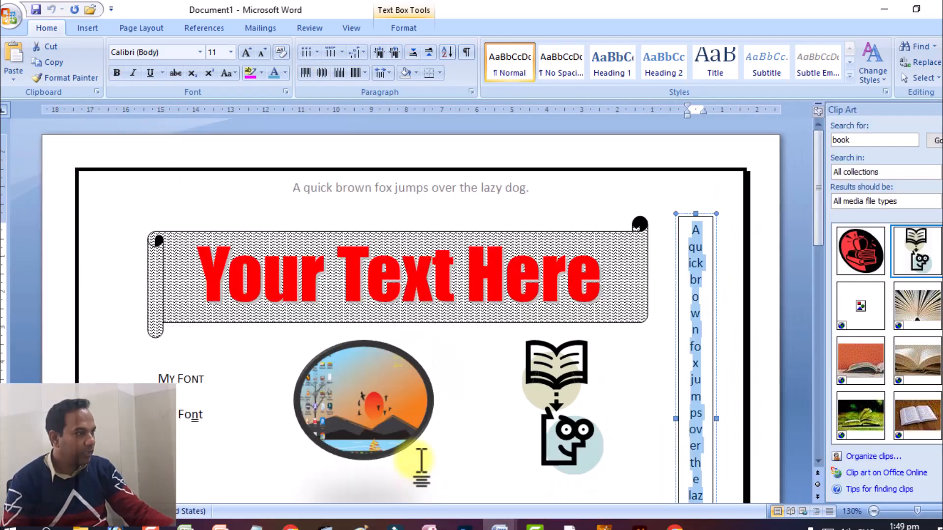
# Step: Rotate the text box sentence to read from top to bottom and shorten the box to about 9.65 cm high
pyautogui.doubleClick(685, 208)
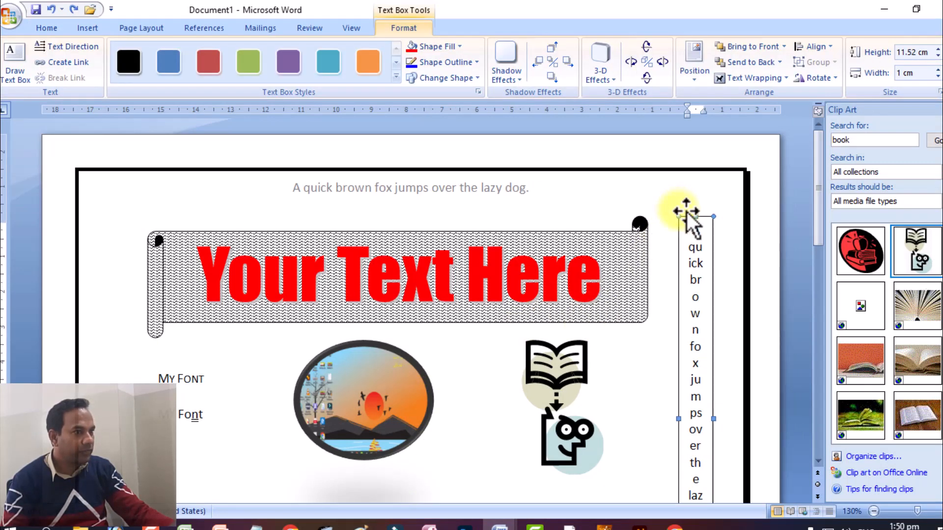
pyautogui.click(78, 47)
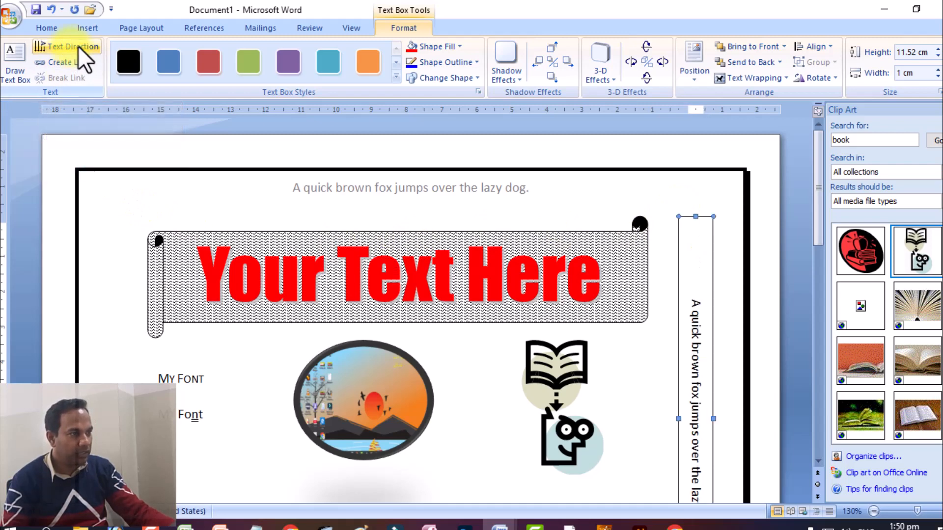
pyautogui.scroll(-3, 629, 363)
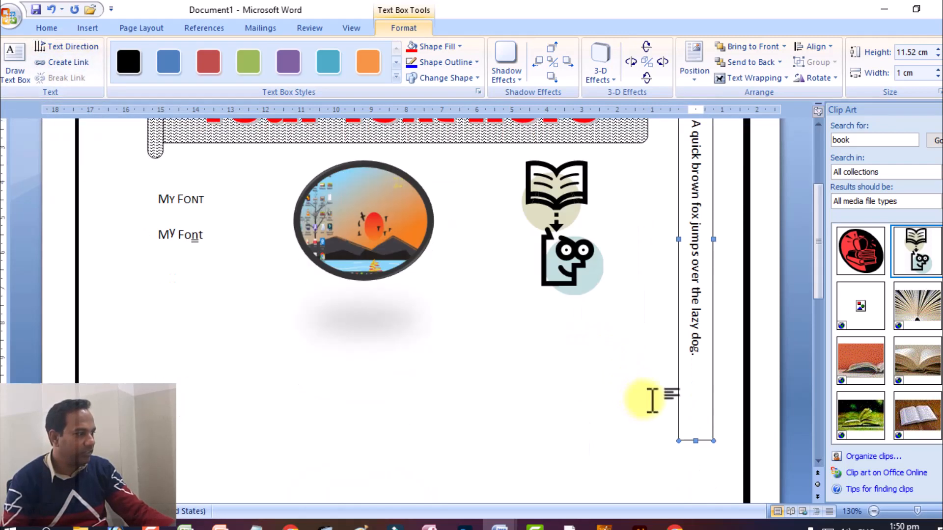
pyautogui.moveTo(680, 428); pyautogui.dragTo(693, 368)
pyautogui.scroll(3, 694, 369)
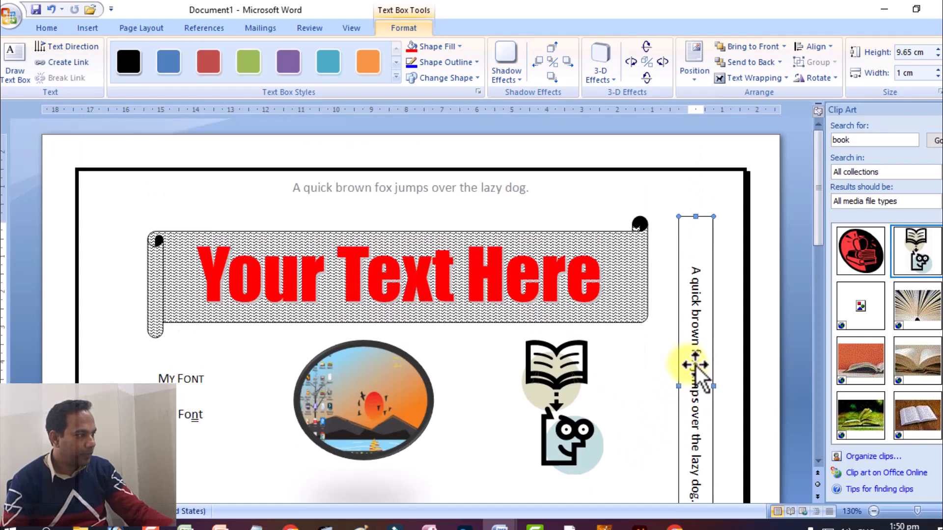
# Step: Change the vertical text box sentence to tOGGLE cASE
pyautogui.moveTo(680, 262); pyautogui.dragTo(674, 348)
pyautogui.scroll(-1, 678, 497)
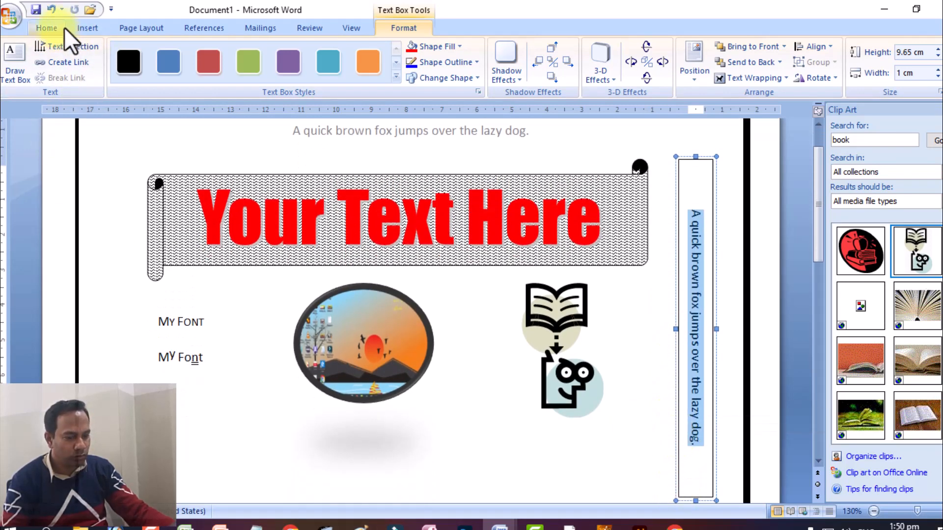
pyautogui.click(48, 27)
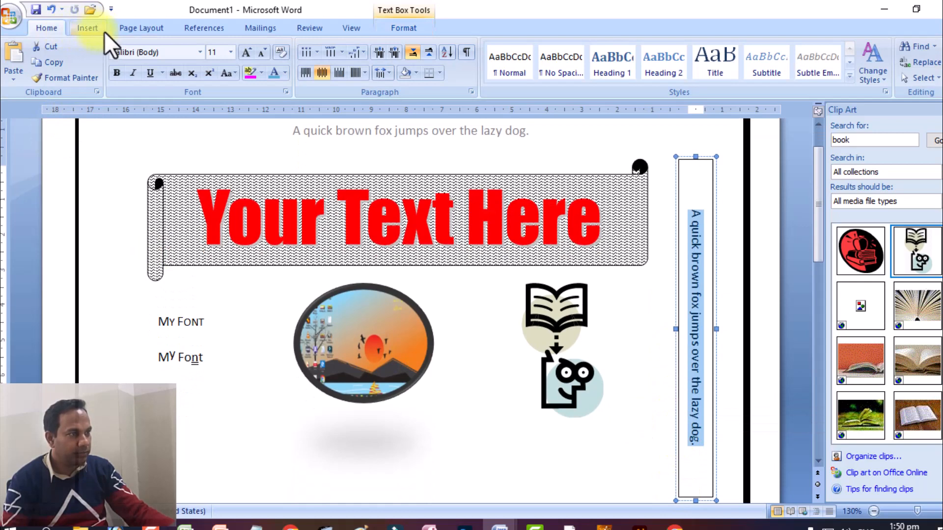
pyautogui.click(234, 72)
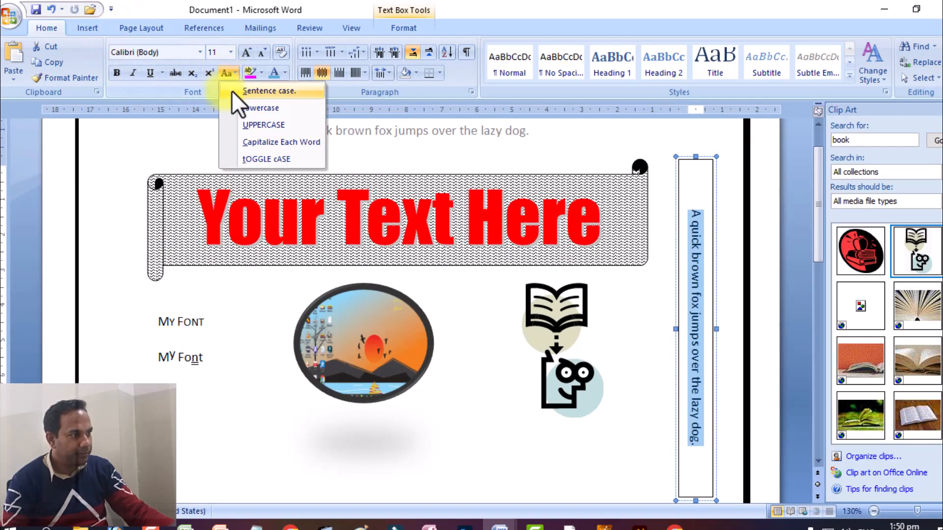
pyautogui.click(288, 157)
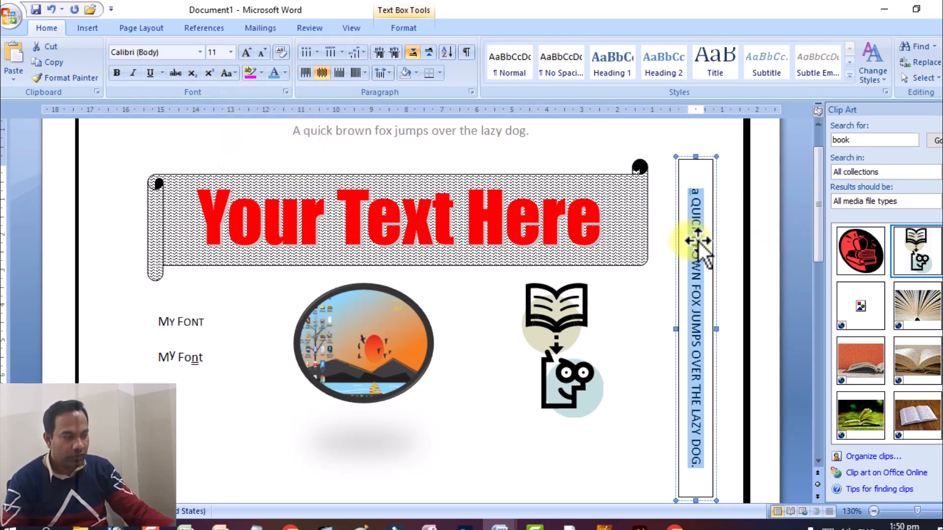
# Step: Narrow the vertical text box and reduce its sentence to font size 10
pyautogui.scroll(-3, 442, 344)
pyautogui.scroll(4, 604, 381)
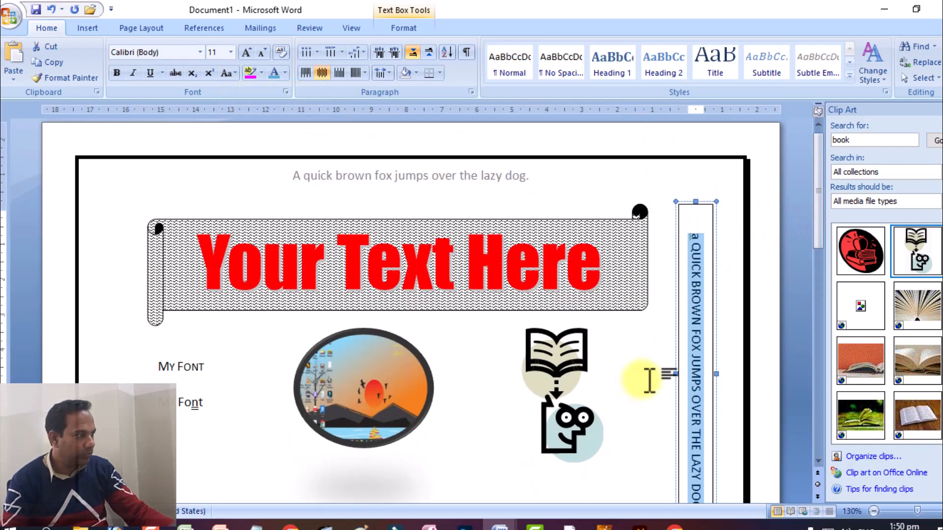
pyautogui.click(696, 195)
pyautogui.moveTo(674, 243); pyautogui.dragTo(674, 243)
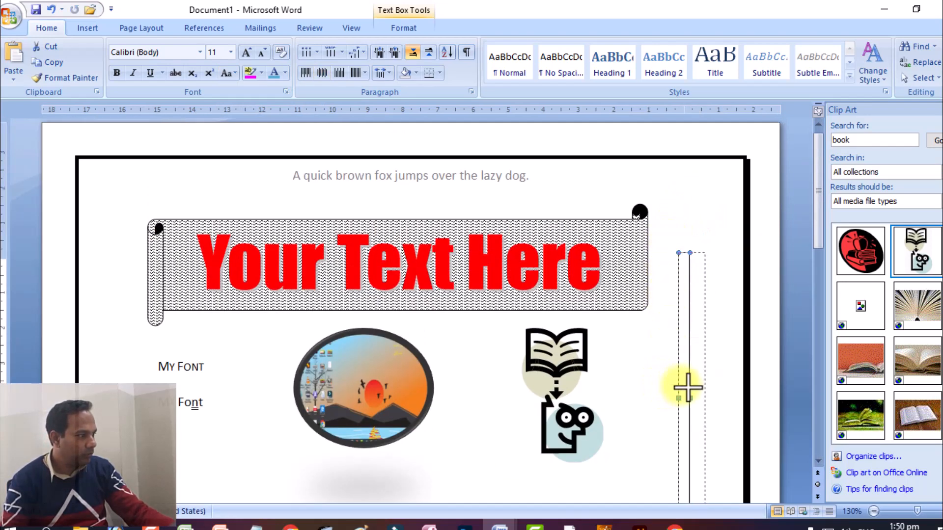
pyautogui.moveTo(688, 388); pyautogui.dragTo(704, 387)
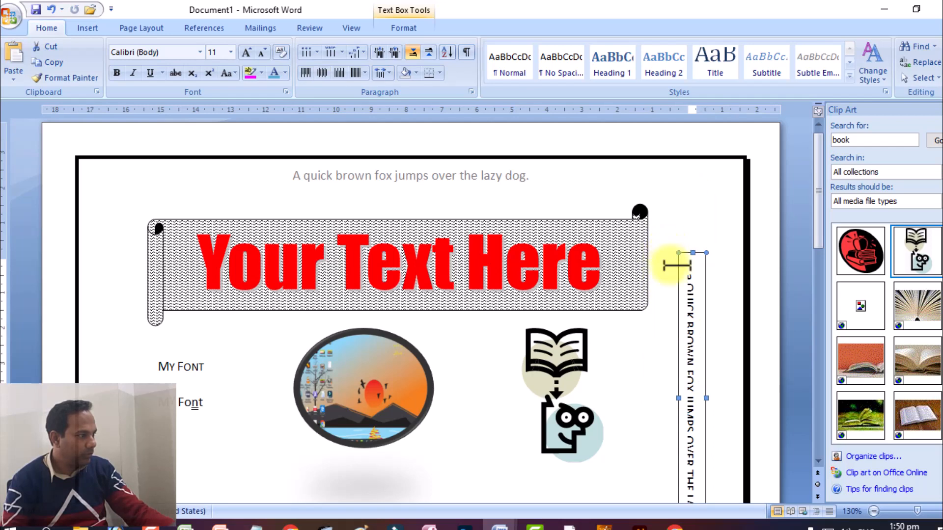
pyautogui.click(678, 286)
pyautogui.hotkey('ctrl', 'a')
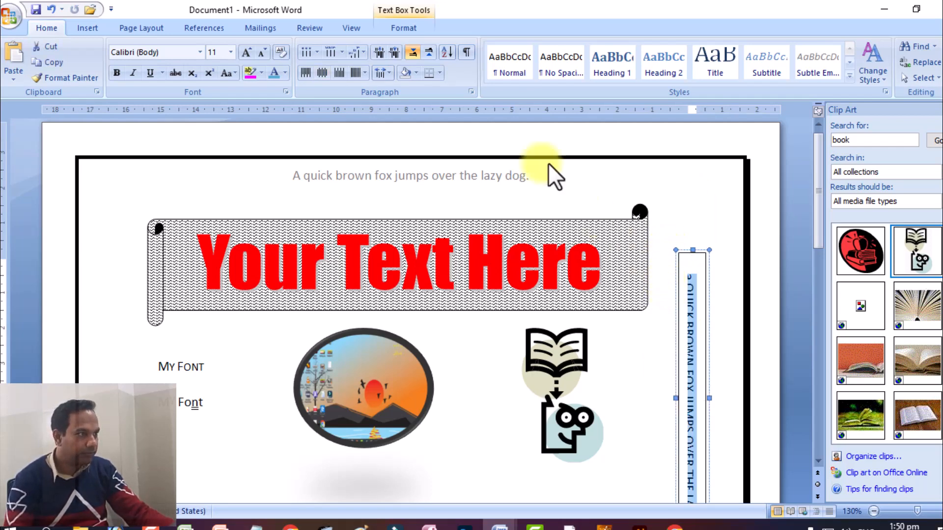
pyautogui.click(264, 51)
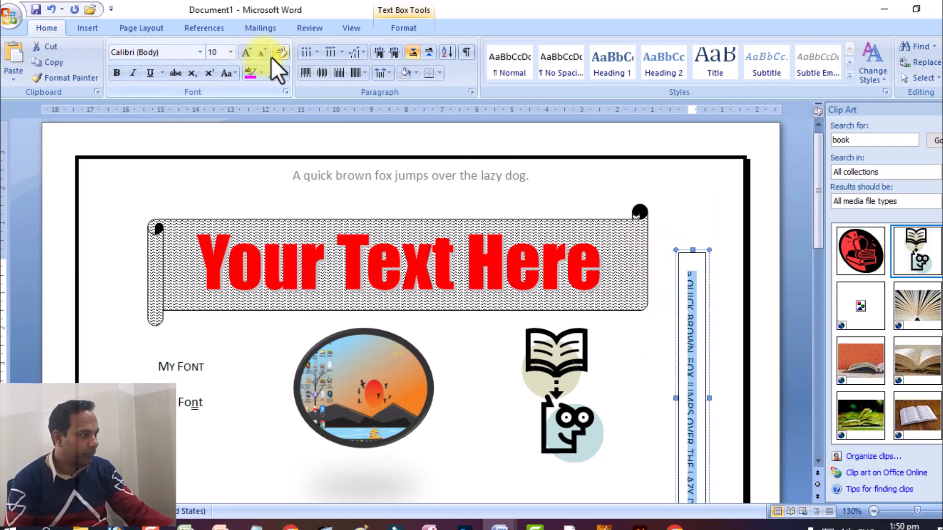
# Step: Widen the text box enough to fit its sentence, move it up closer to the page border and shorten its lower end slightly
pyautogui.click(693, 388)
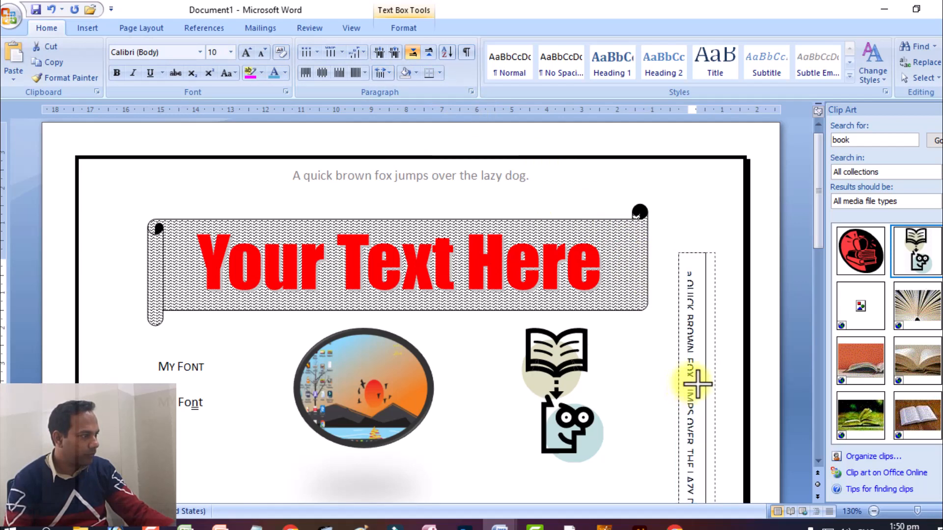
pyautogui.click(695, 386)
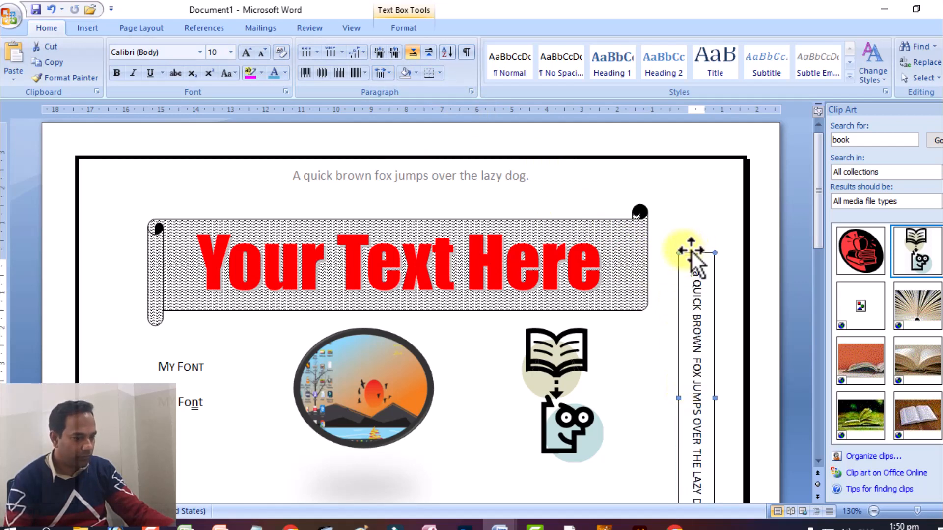
pyautogui.moveTo(697, 221); pyautogui.dragTo(697, 216)
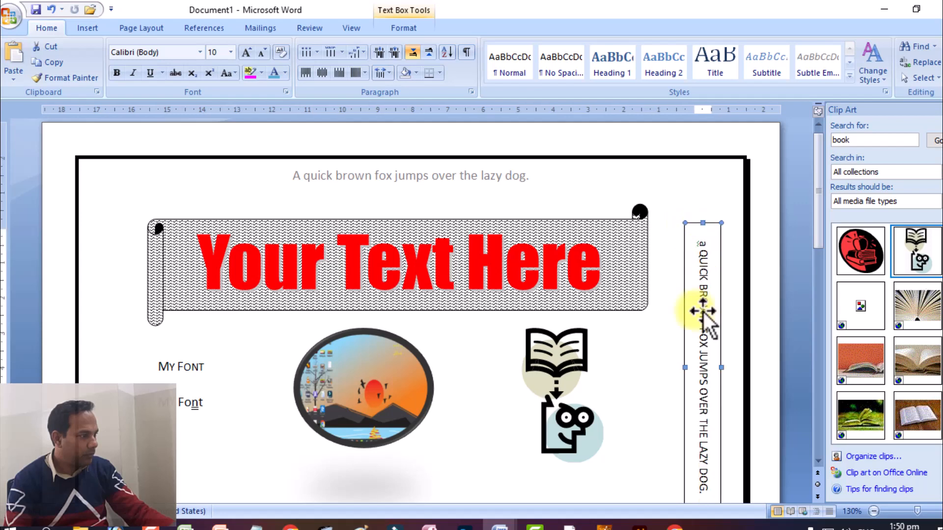
pyautogui.scroll(-4, 663, 366)
pyautogui.scroll(3, 664, 366)
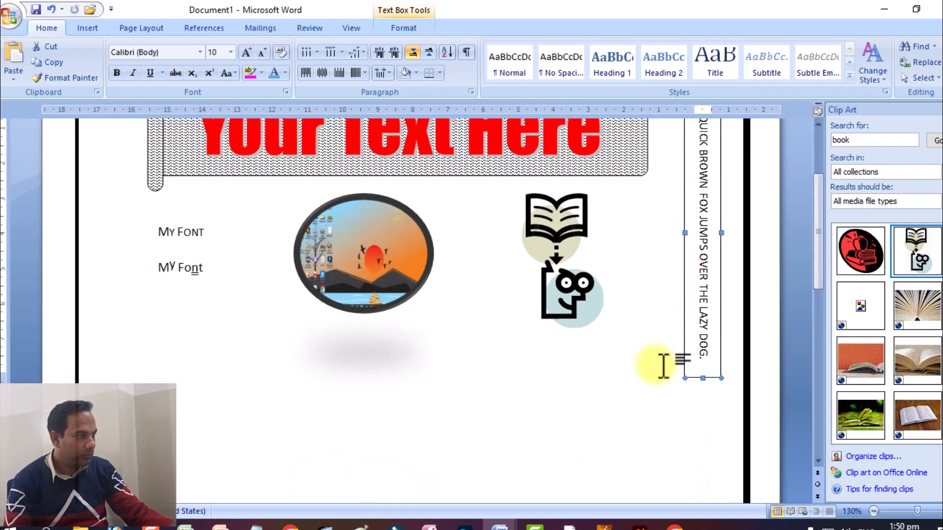
pyautogui.moveTo(688, 369); pyautogui.dragTo(688, 351)
pyautogui.scroll(5, 701, 376)
pyautogui.scroll(-5, 701, 373)
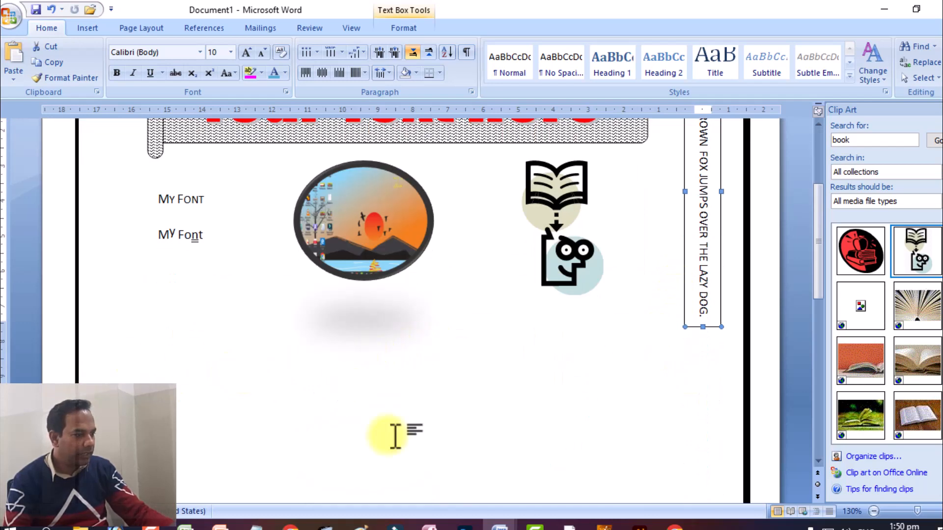
# Step: Examine the three-column text in the "ms word new assignment" document and return to Document1
pyautogui.click(500, 524)
pyautogui.click(533, 478)
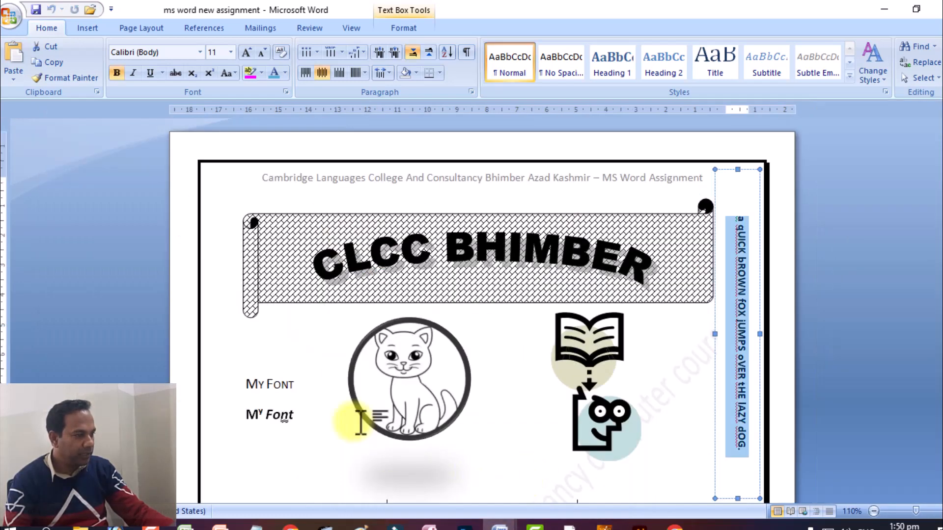
pyautogui.scroll(-5, 360, 408)
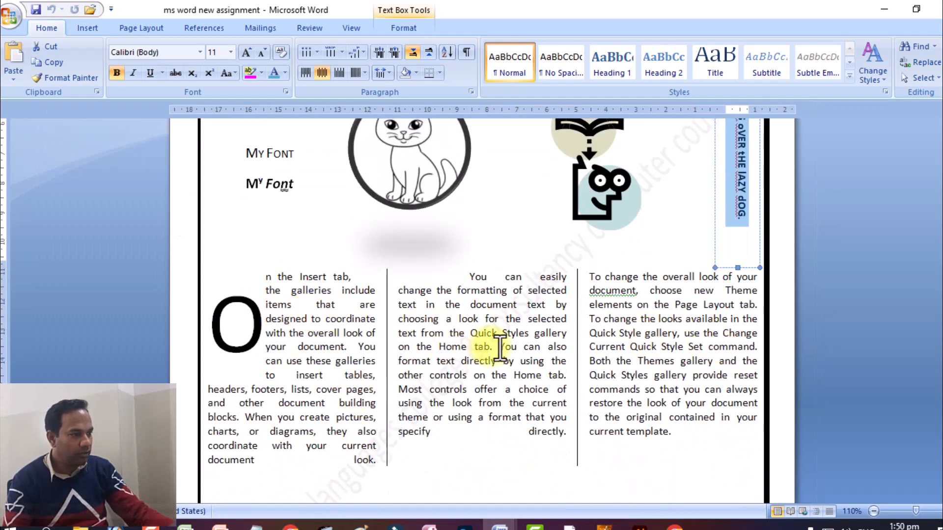
pyautogui.scroll(-1, 427, 361)
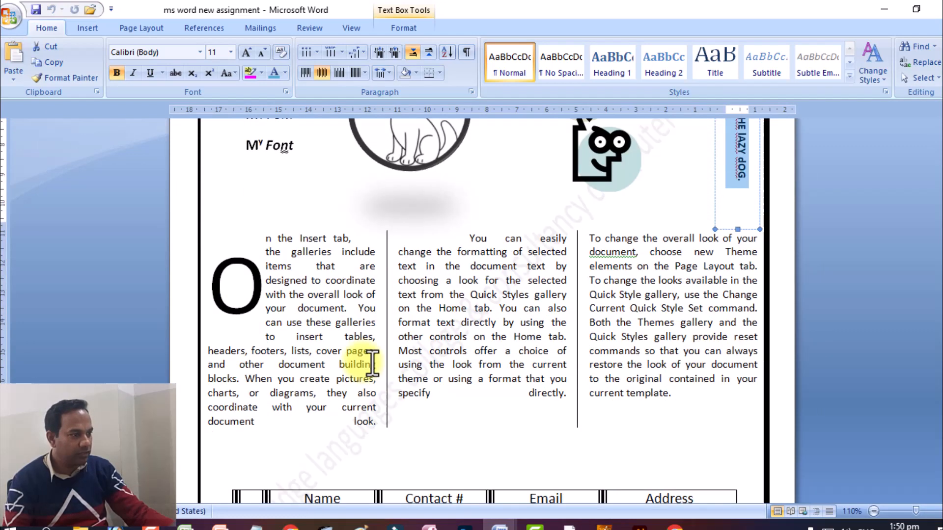
pyautogui.click(276, 235)
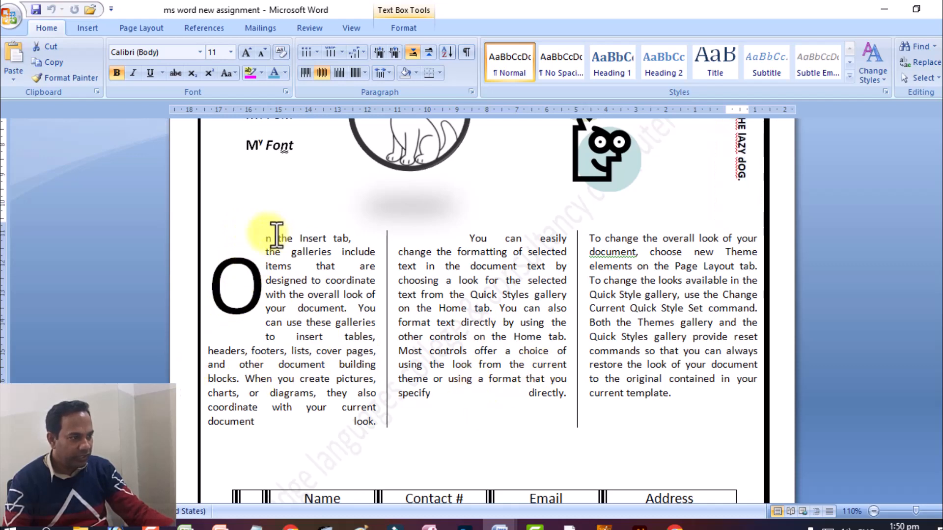
pyautogui.moveTo(276, 238); pyautogui.dragTo(715, 379)
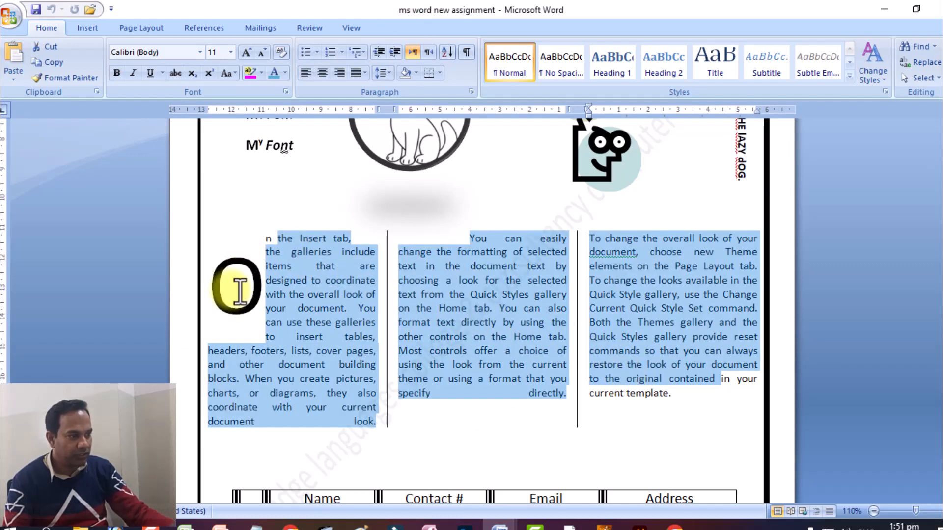
pyautogui.click(499, 527)
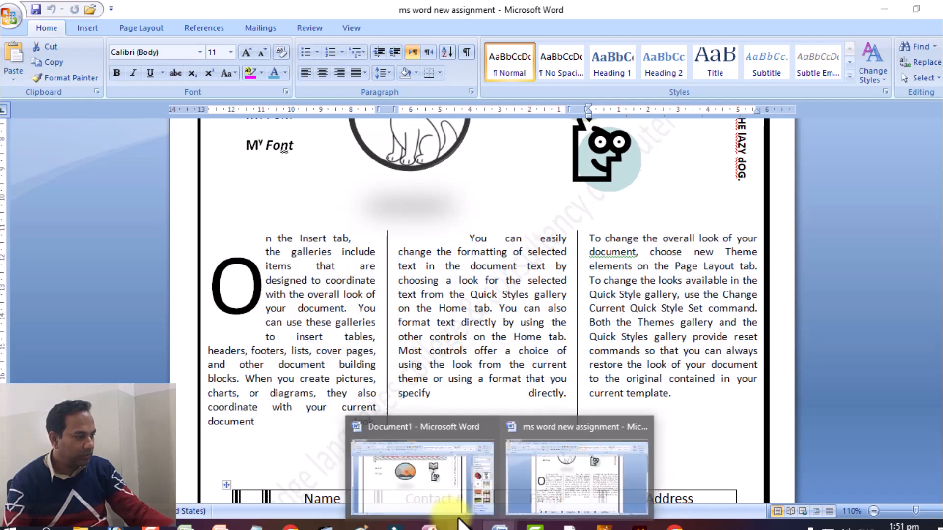
pyautogui.click(421, 466)
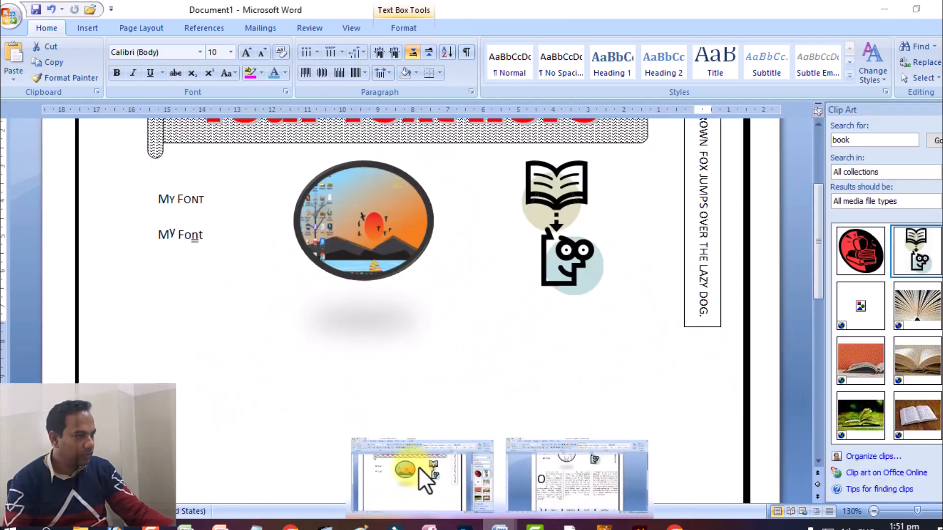
# Step: Generate sample paragraphs with =rand() on an indented line below the oval picture
pyautogui.doubleClick(119, 339)
pyautogui.hotkey('ctrl', 'z')
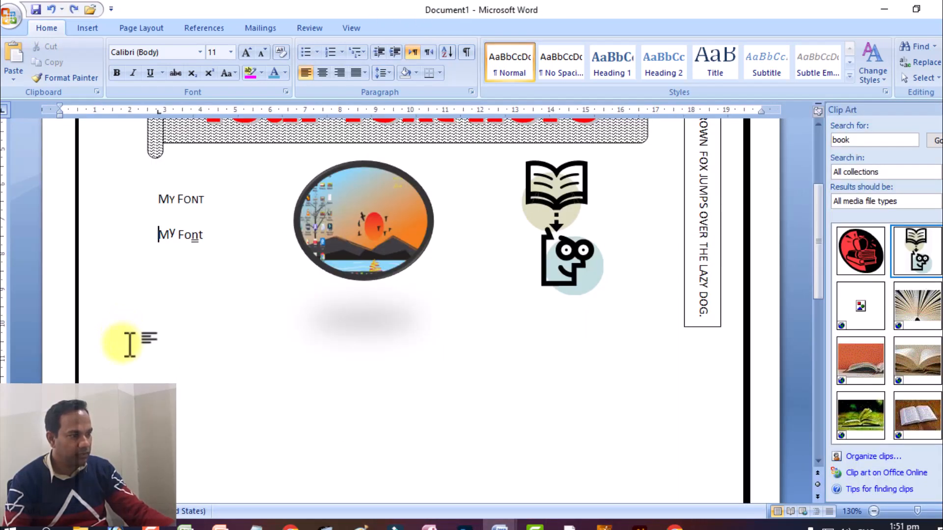
pyautogui.doubleClick(113, 353)
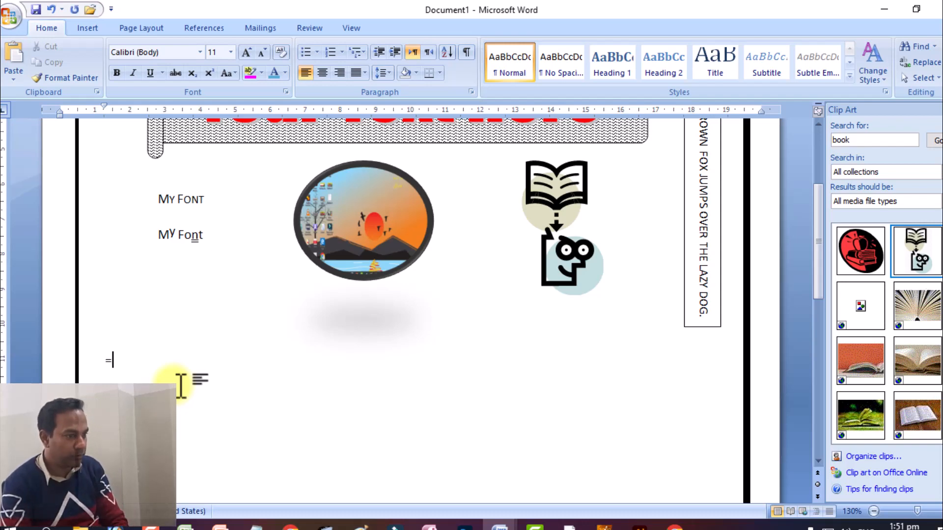
pyautogui.write('nd(')
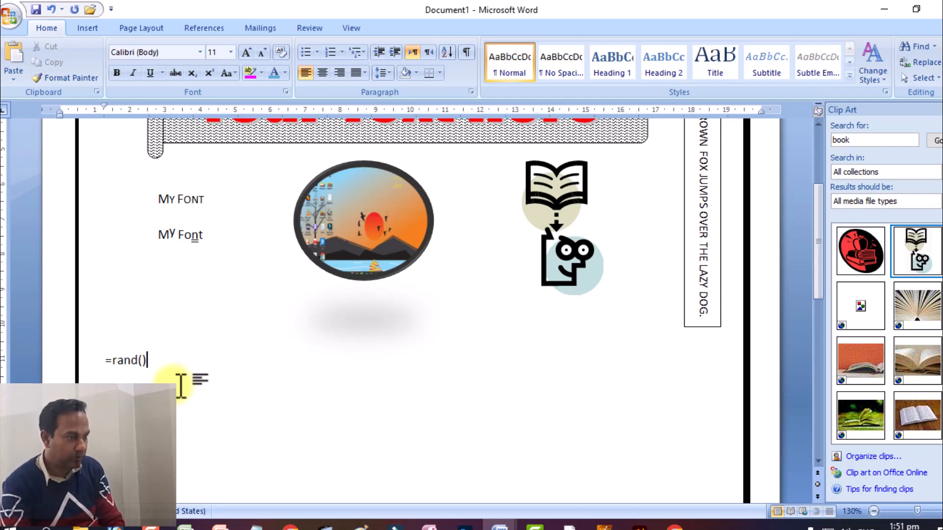
pyautogui.press('Return')
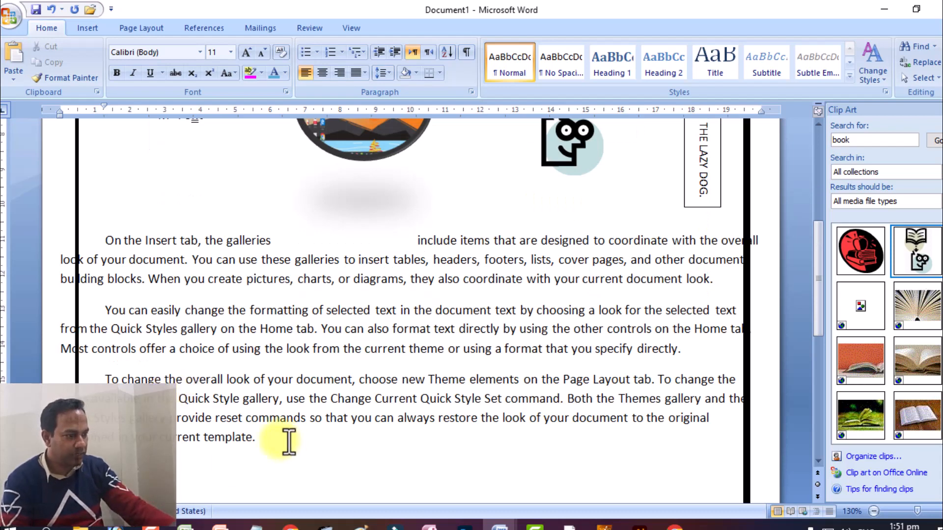
# Step: Arrange the three sample paragraphs in three equal columns with a line between them
pyautogui.moveTo(263, 437); pyautogui.dragTo(106, 240)
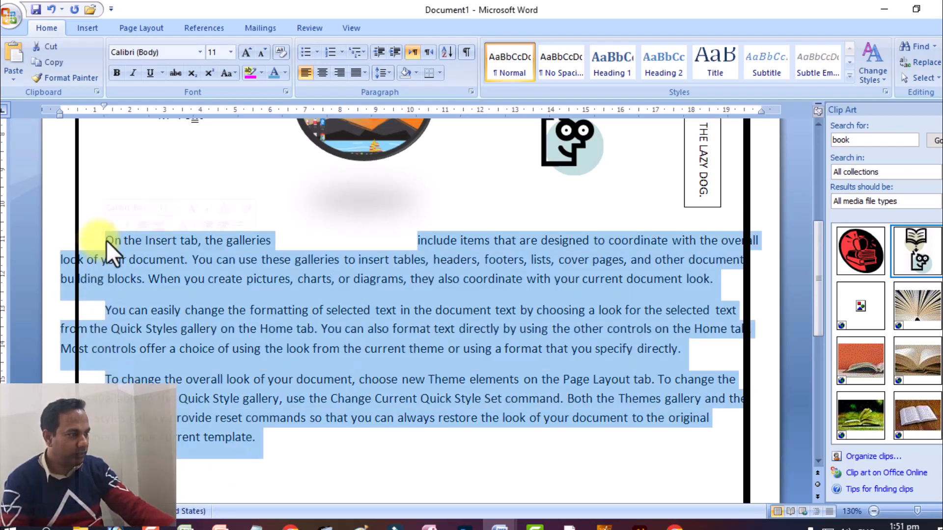
pyautogui.rightClick(220, 279)
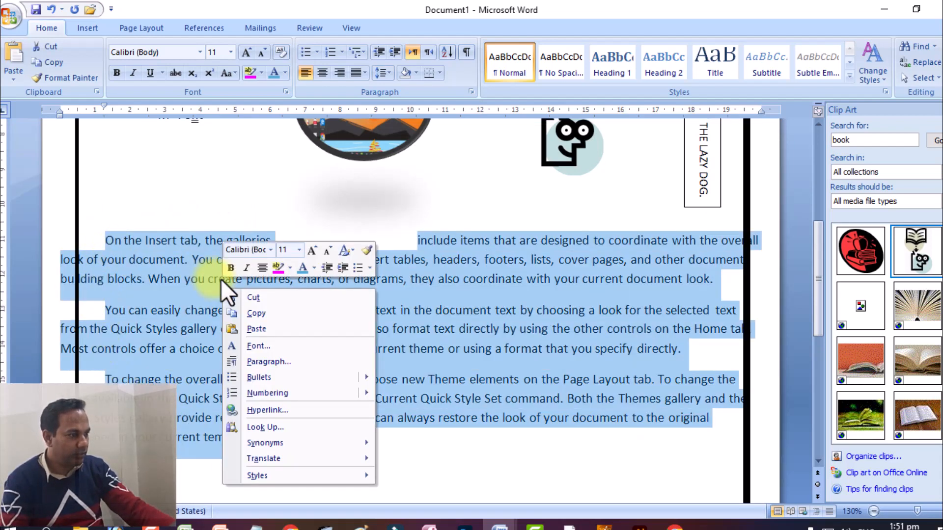
pyautogui.click(128, 28)
pyautogui.click(214, 71)
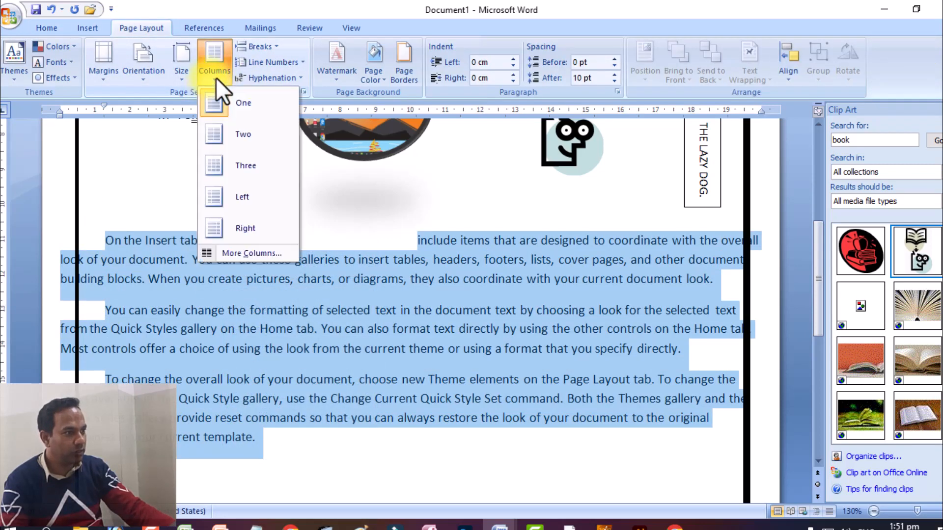
pyautogui.click(255, 253)
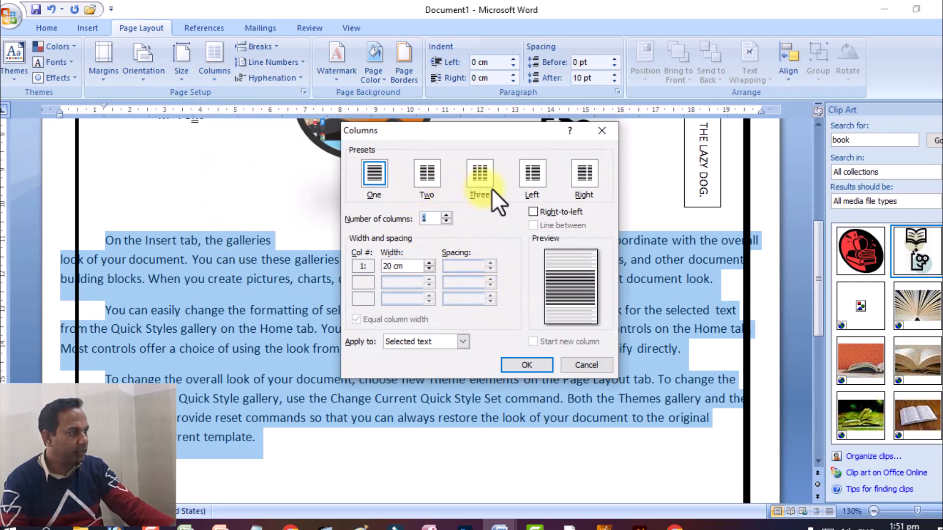
pyautogui.click(479, 173)
pyautogui.click(527, 224)
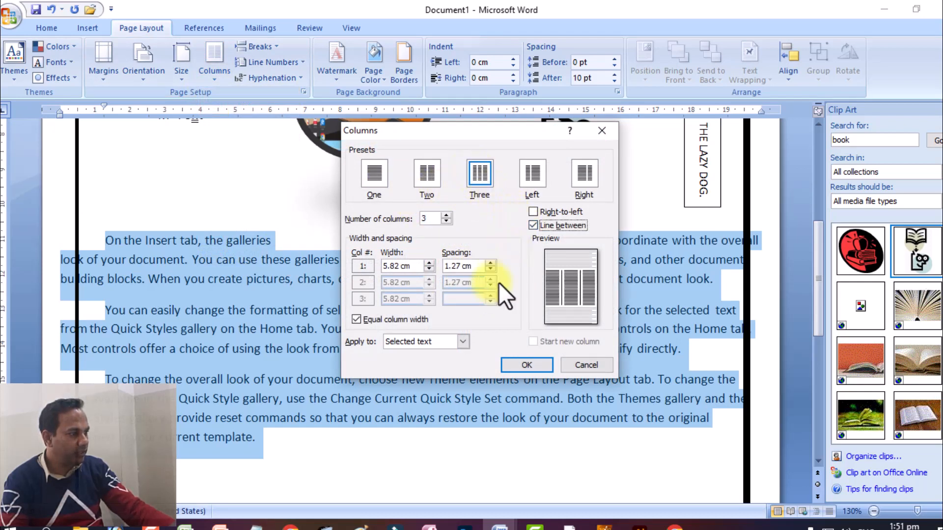
pyautogui.click(538, 361)
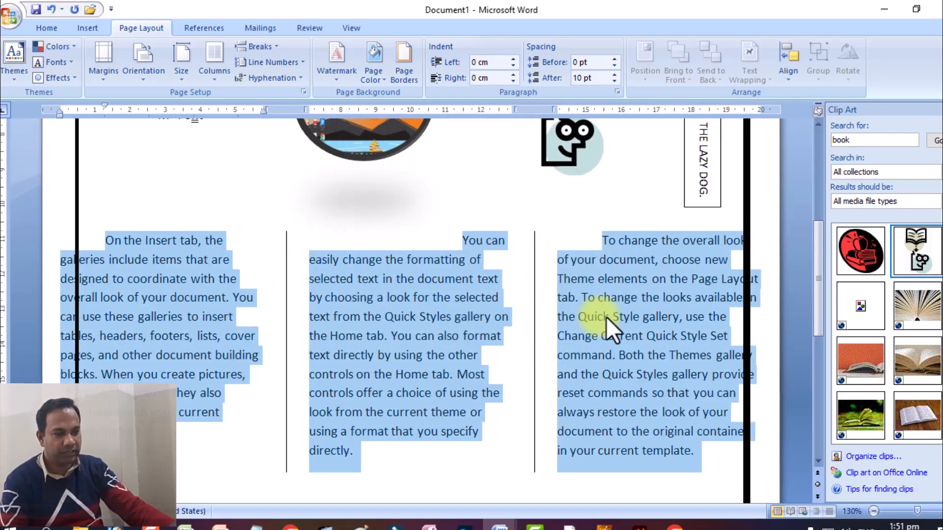
# Step: Set the indentation before and after text to 0.5 cm for the three selected column paragraphs
pyautogui.scroll(1, 249, 294)
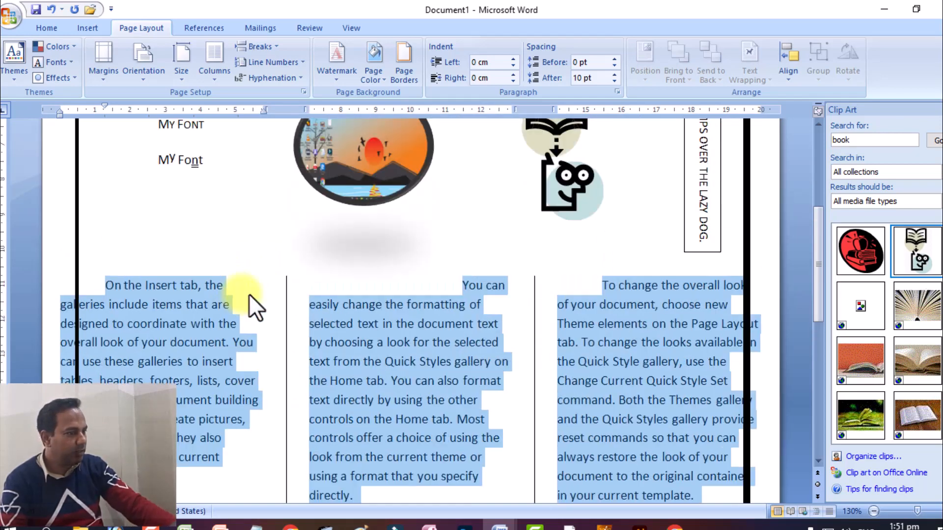
pyautogui.scroll(-1, 253, 297)
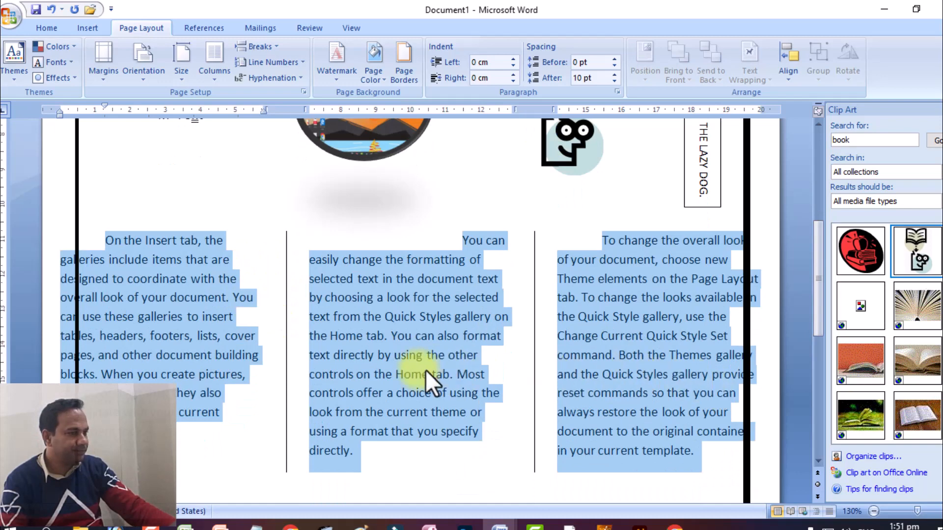
pyautogui.rightClick(195, 303)
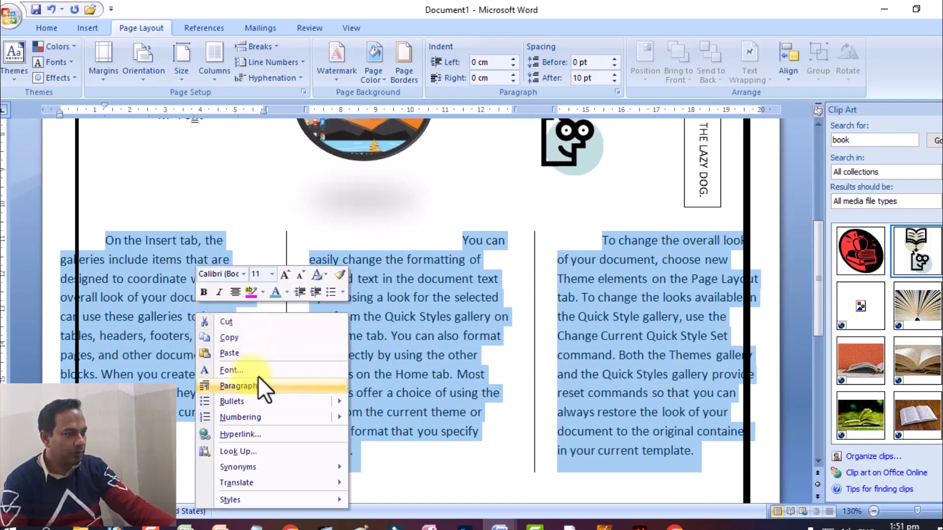
pyautogui.click(258, 379)
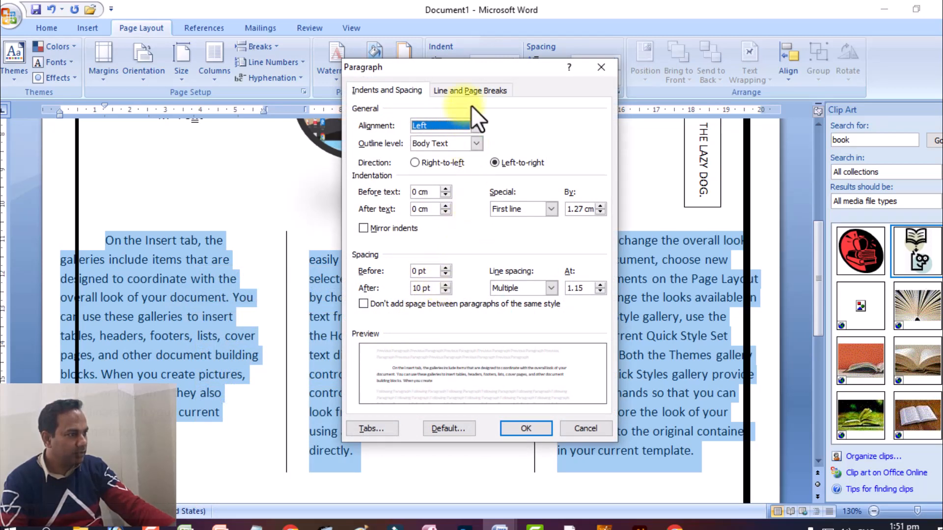
pyautogui.click(444, 189)
pyautogui.click(444, 189)
pyautogui.click(443, 189)
pyautogui.click(443, 188)
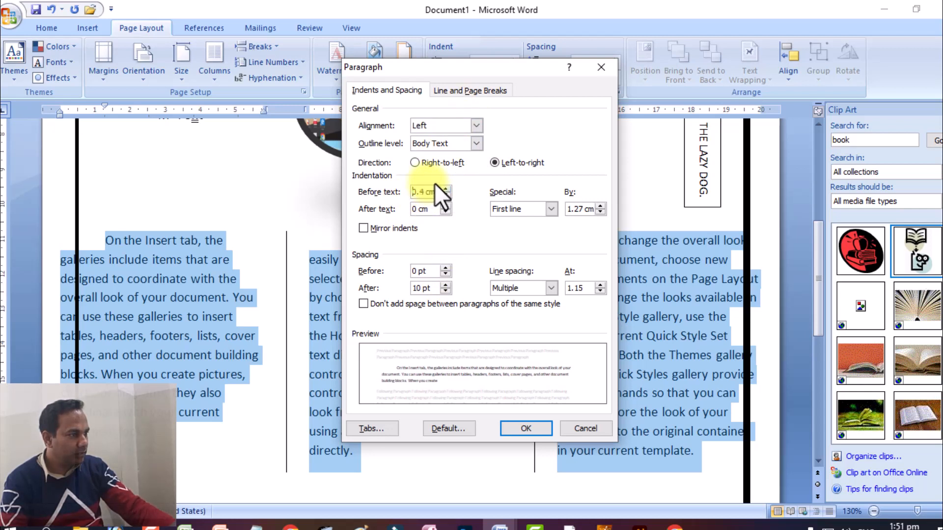
pyautogui.click(443, 189)
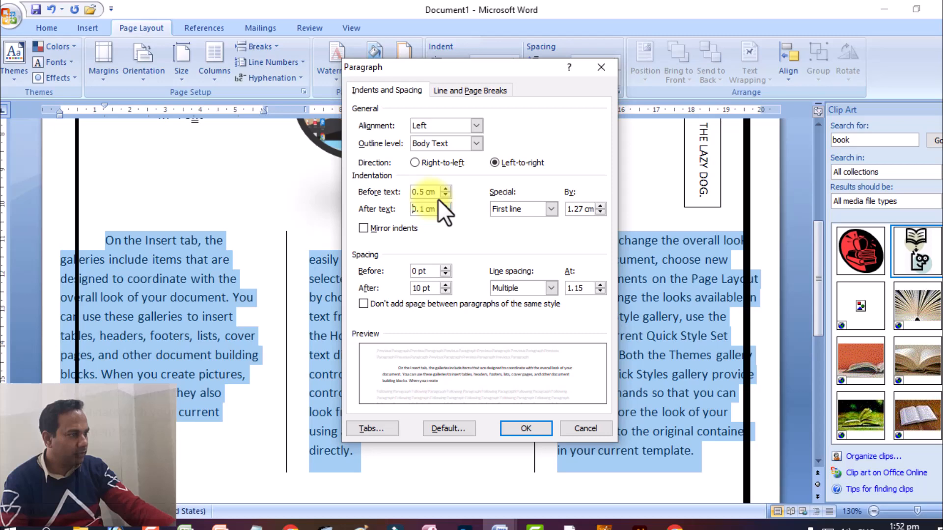
pyautogui.click(439, 201)
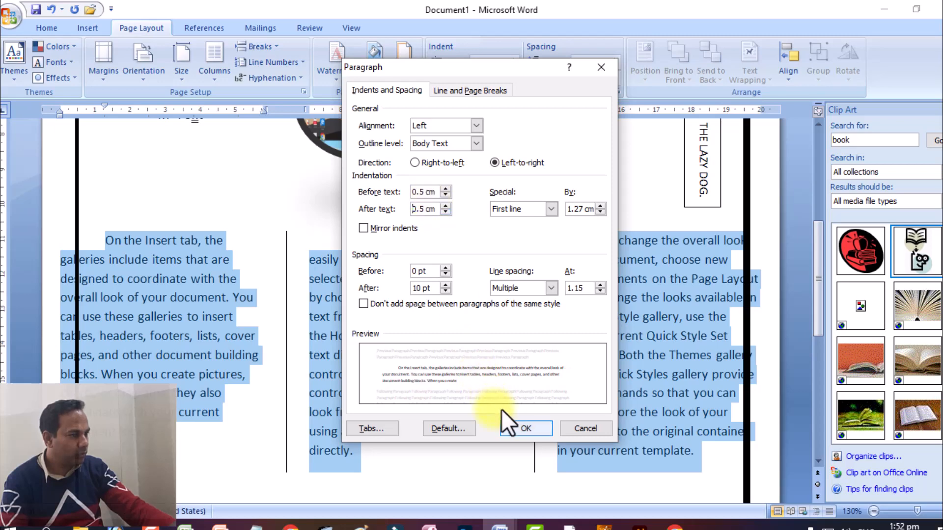
pyautogui.click(503, 423)
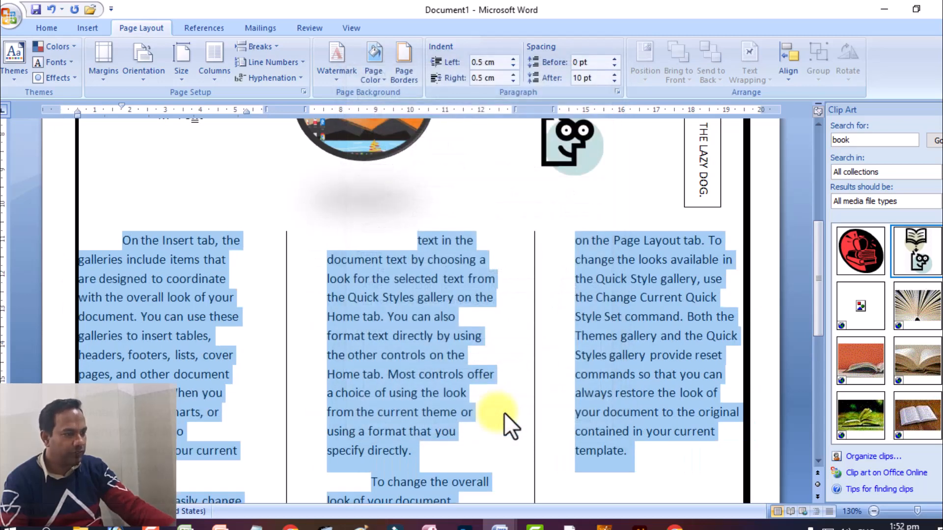
# Step: Reduce the font size of the three-column text to 10 and deselect it
pyautogui.scroll(-2, 520, 314)
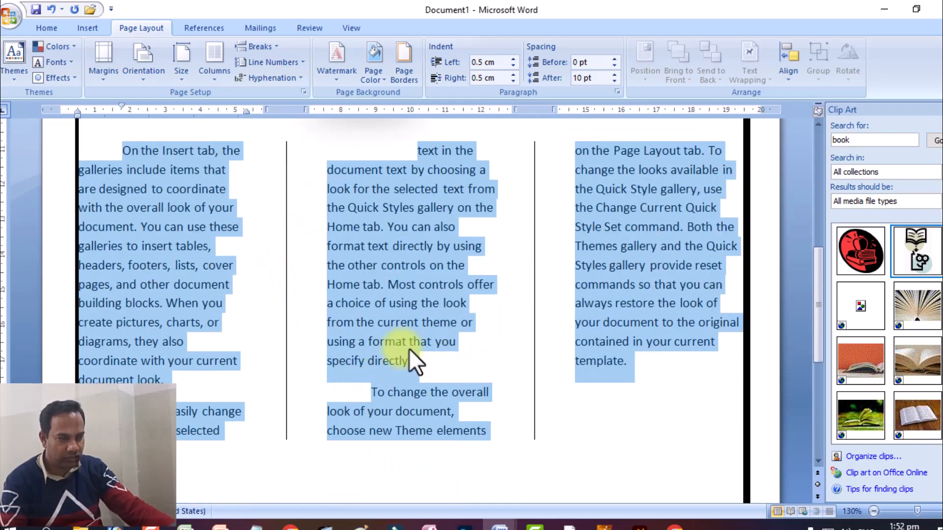
pyautogui.click(43, 27)
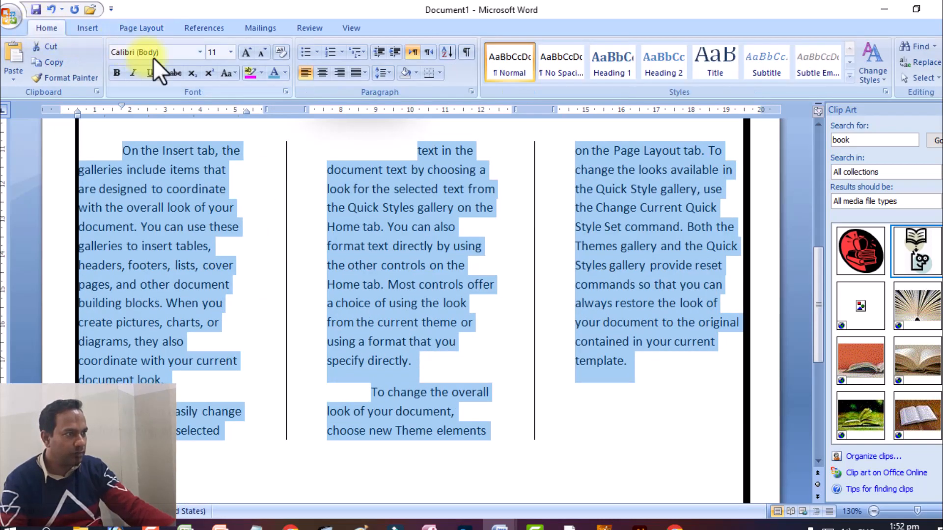
pyautogui.click(264, 51)
pyautogui.scroll(2, 381, 319)
pyautogui.scroll(-3, 381, 319)
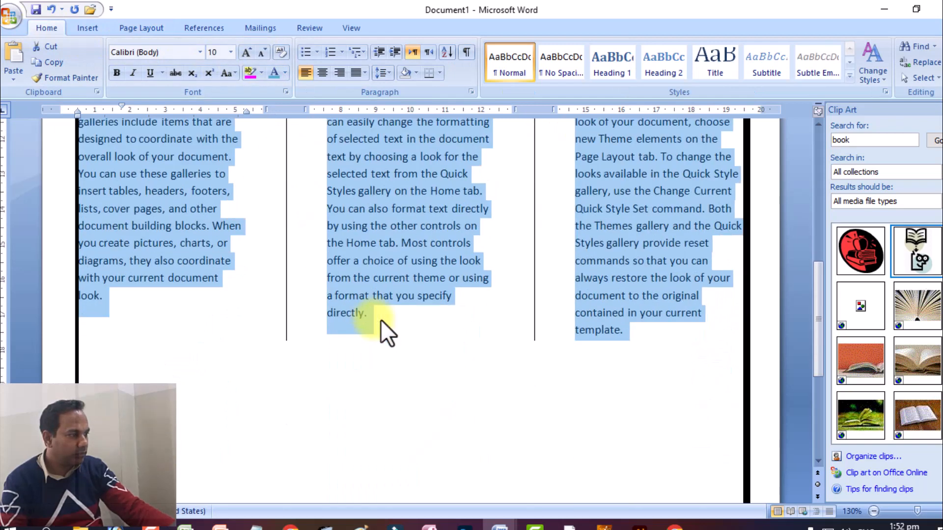
pyautogui.click(458, 428)
pyautogui.scroll(-2, 275, 408)
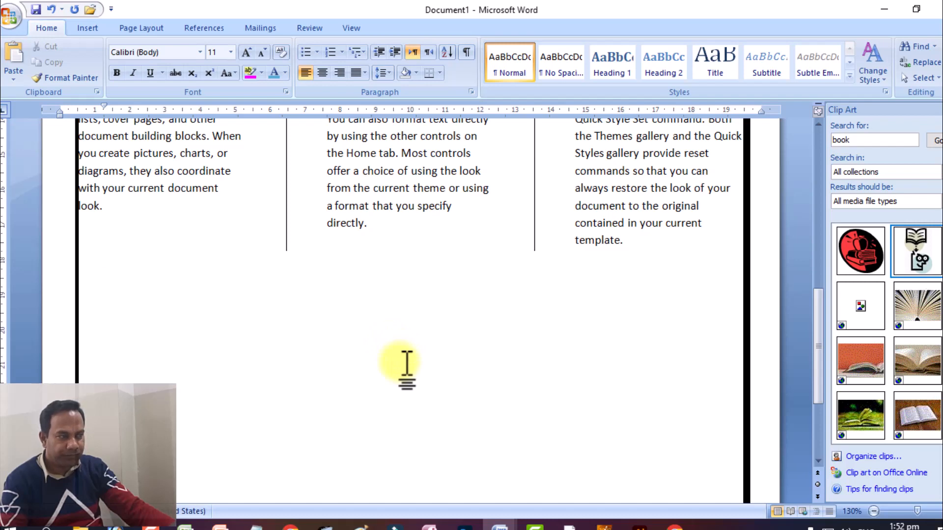
pyautogui.scroll(4, 406, 364)
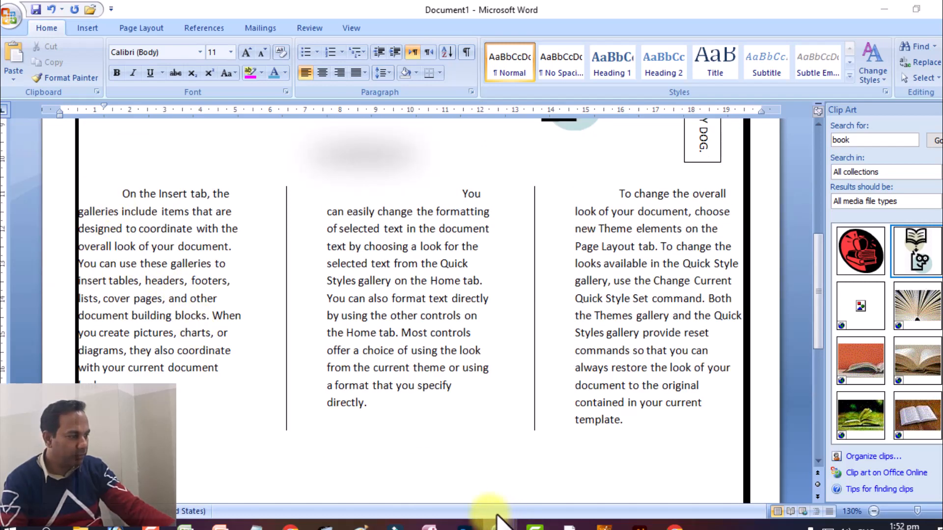
# Step: Examine the large initial O in the "ms word new assignment" document's column text and return to Document1
pyautogui.click(500, 525)
pyautogui.click(557, 465)
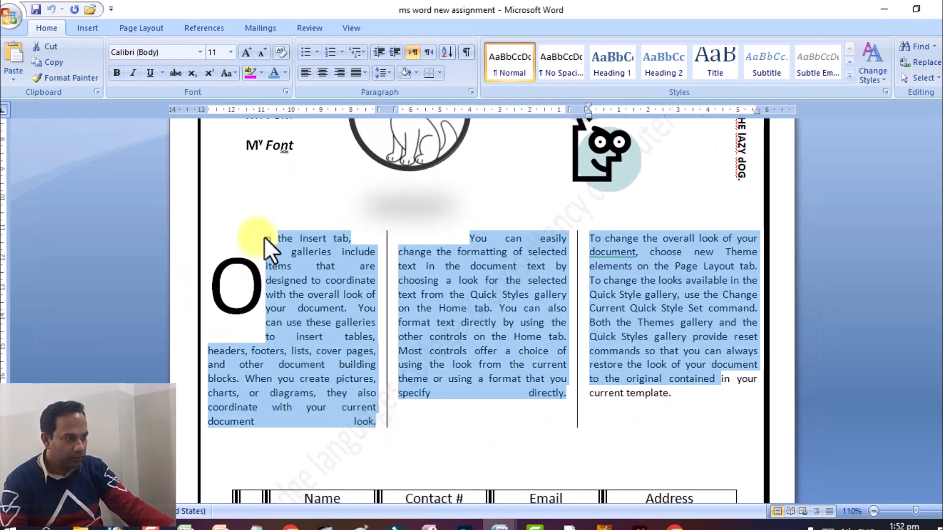
pyautogui.click(246, 274)
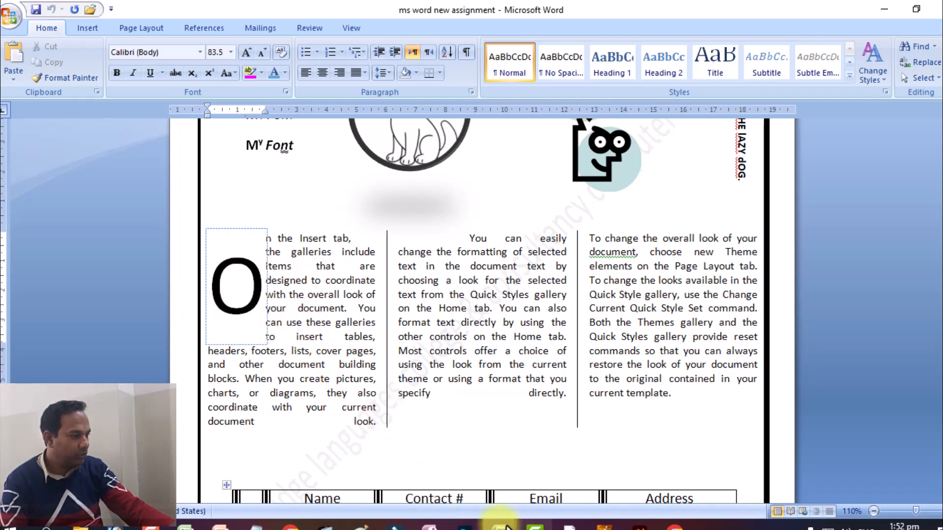
pyautogui.moveTo(487, 520)
pyautogui.click(385, 463)
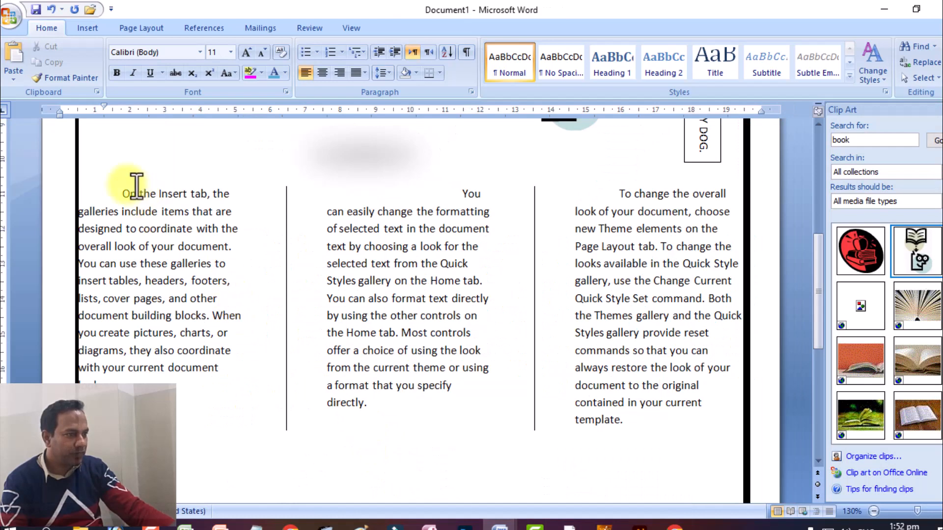
# Step: Apply a Dropped drop cap to the opening letter of the column text, increasing the number of lines to drop
pyautogui.moveTo(126, 187); pyautogui.dragTo(720, 423)
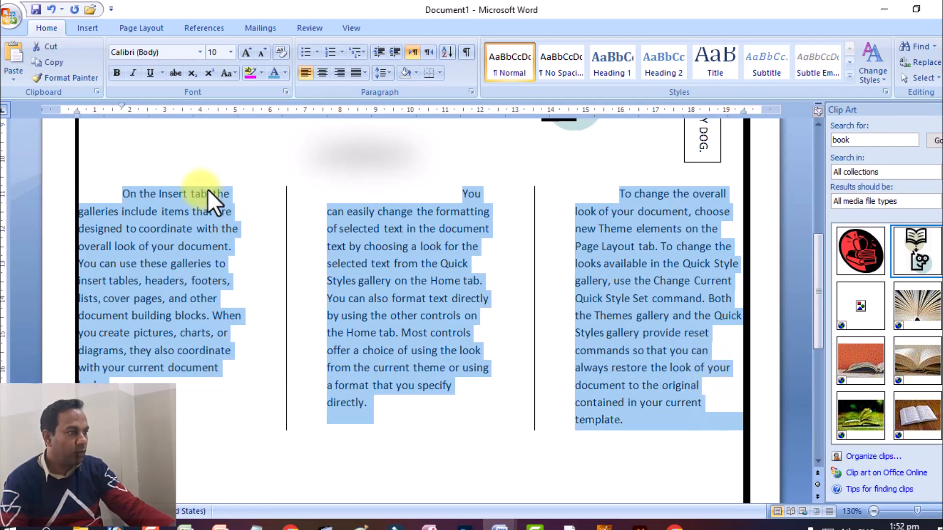
pyautogui.click(88, 28)
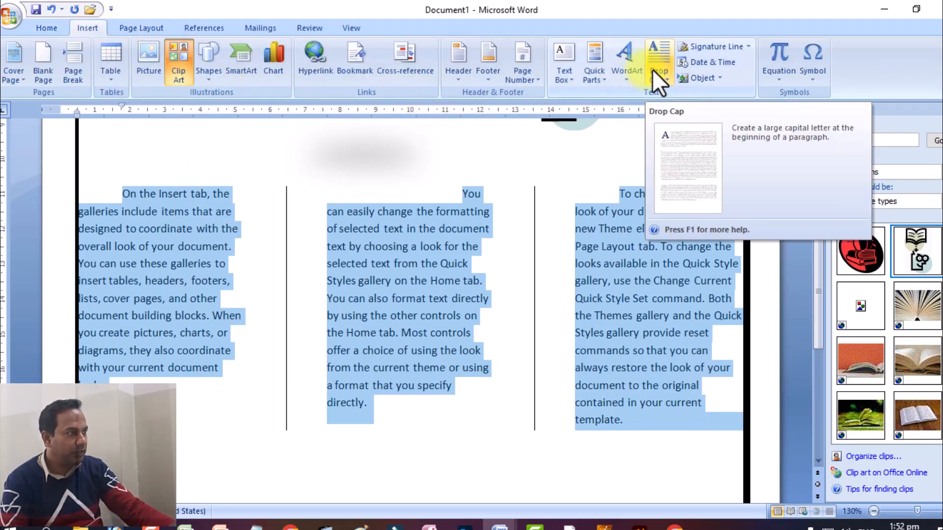
pyautogui.click(659, 83)
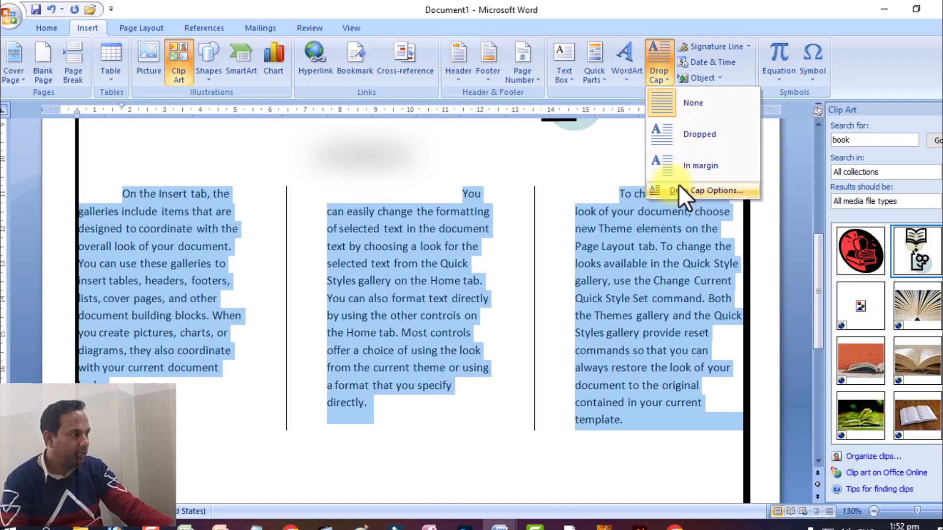
pyautogui.click(679, 187)
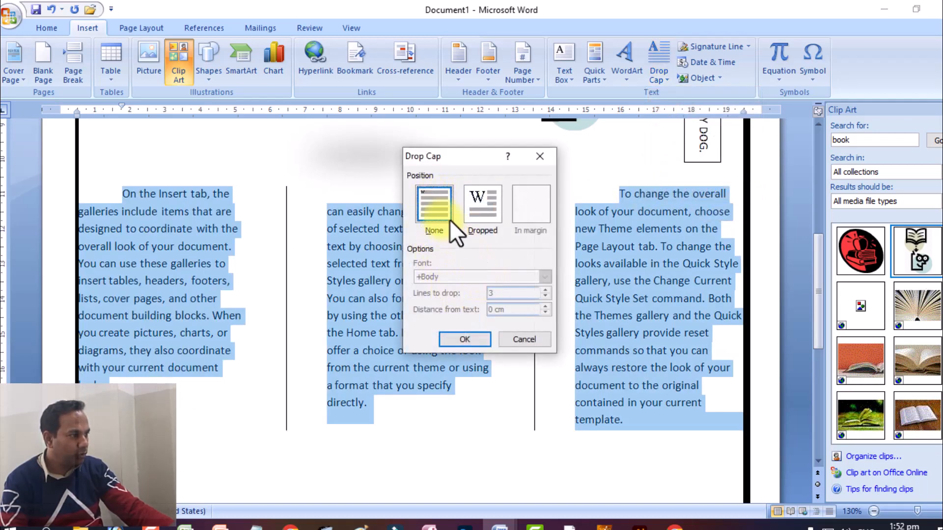
pyautogui.click(481, 202)
pyautogui.click(545, 290)
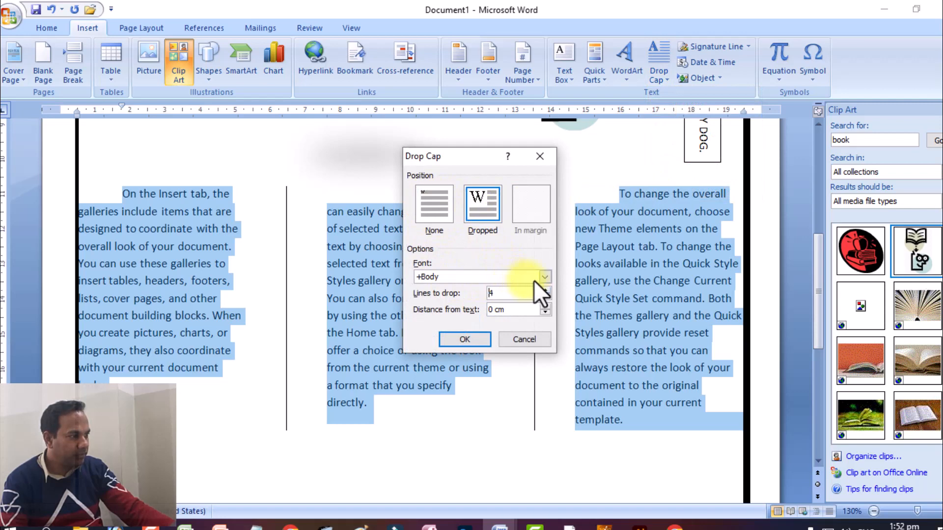
pyautogui.click(544, 290)
pyautogui.click(467, 337)
pyautogui.scroll(-7, 366, 265)
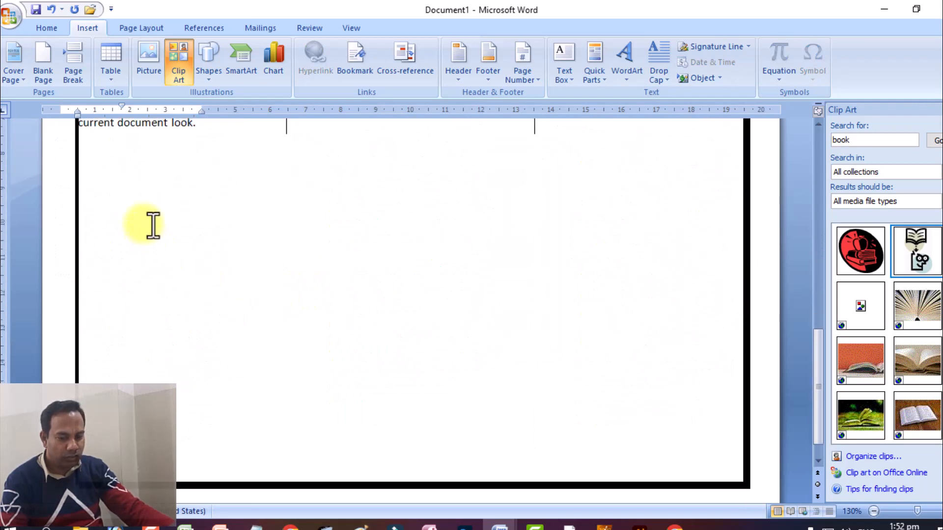
pyautogui.scroll(3, 164, 231)
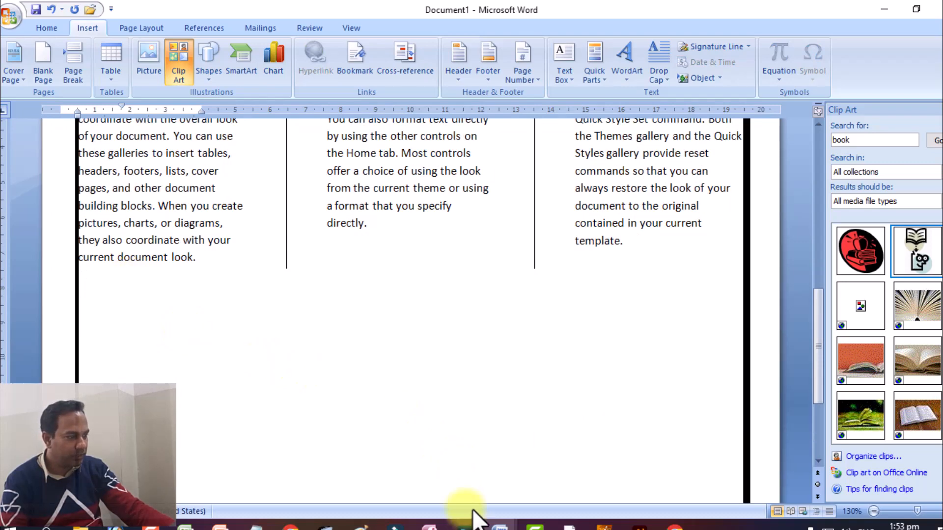
# Step: Examine the table below the columns in the "ms word new assignment" document and return to Document1
pyautogui.moveTo(500, 527)
pyautogui.click(566, 461)
pyautogui.scroll(-5, 289, 418)
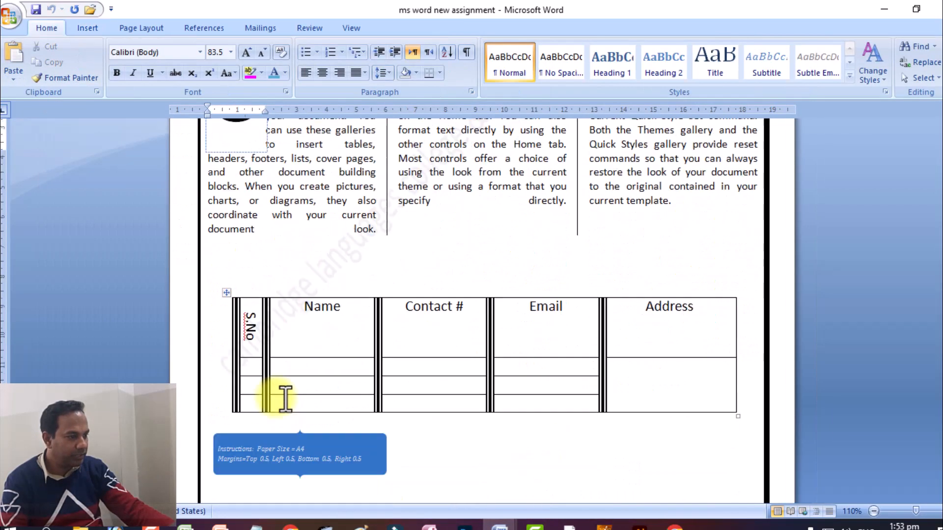
pyautogui.moveTo(497, 521)
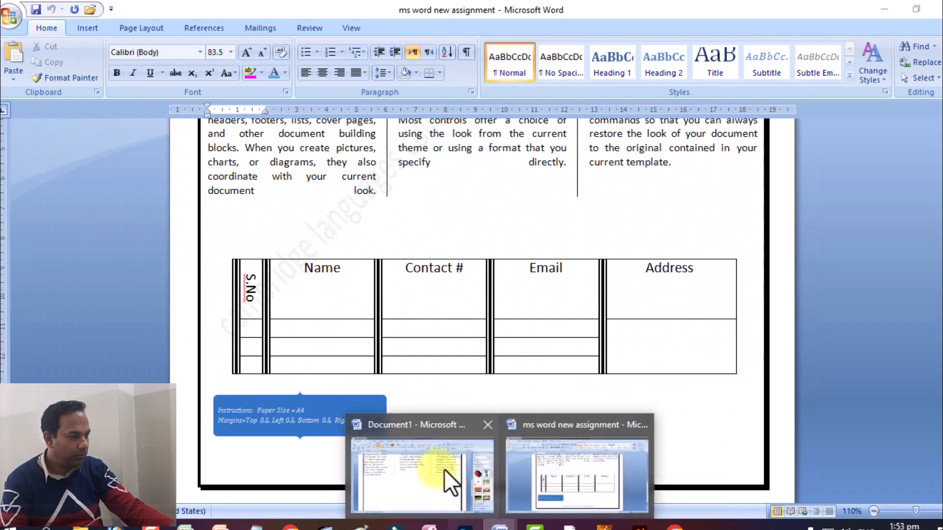
pyautogui.click(444, 470)
# Step: Insert a table with 5 columns and 4 rows below the column text and pull both outer edges inside the page border
pyautogui.click(100, 315)
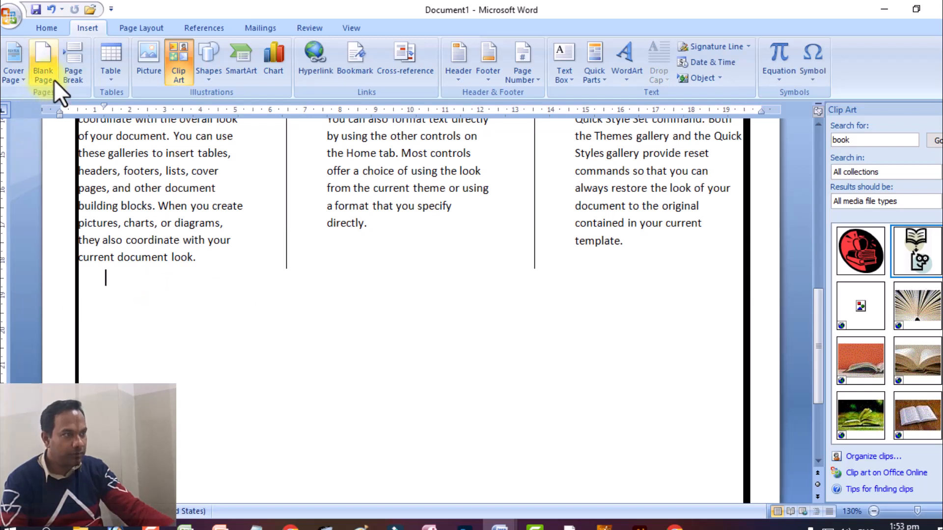
pyautogui.click(115, 78)
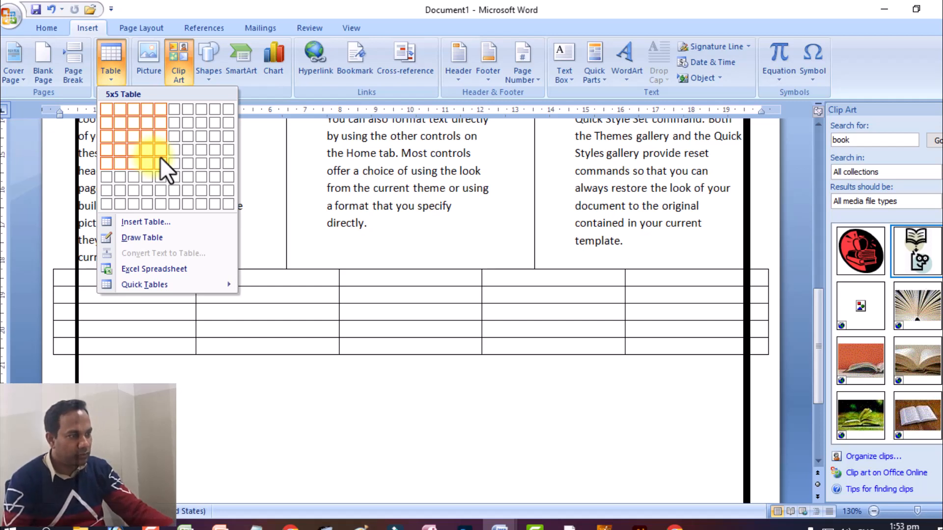
pyautogui.click(161, 221)
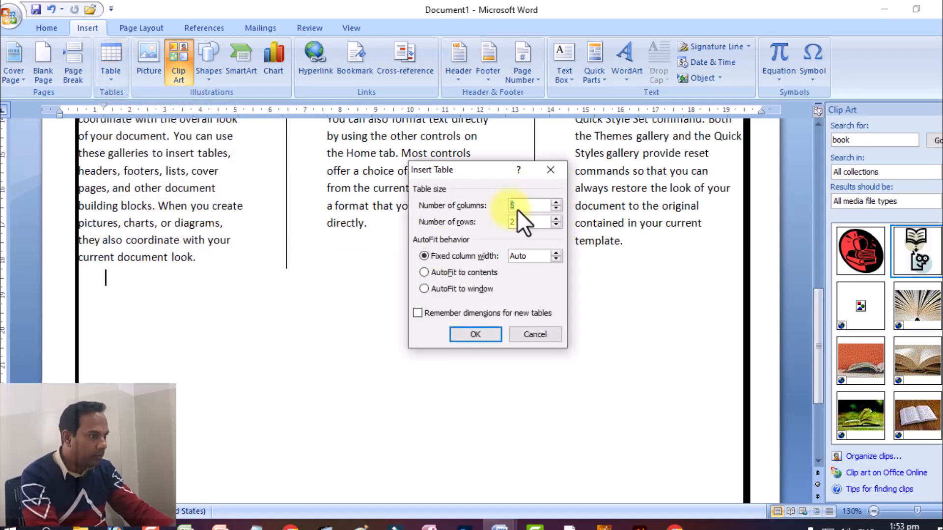
pyautogui.press('Tab')
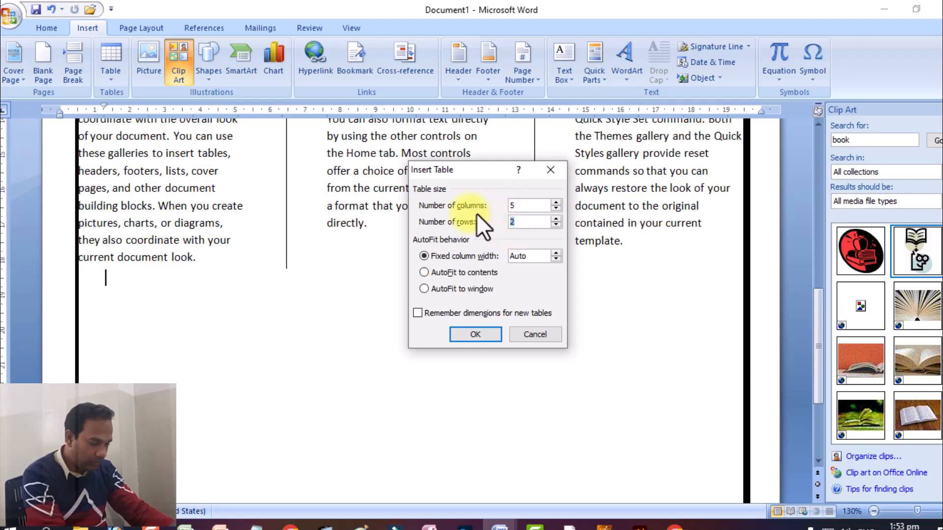
pyautogui.write('4')
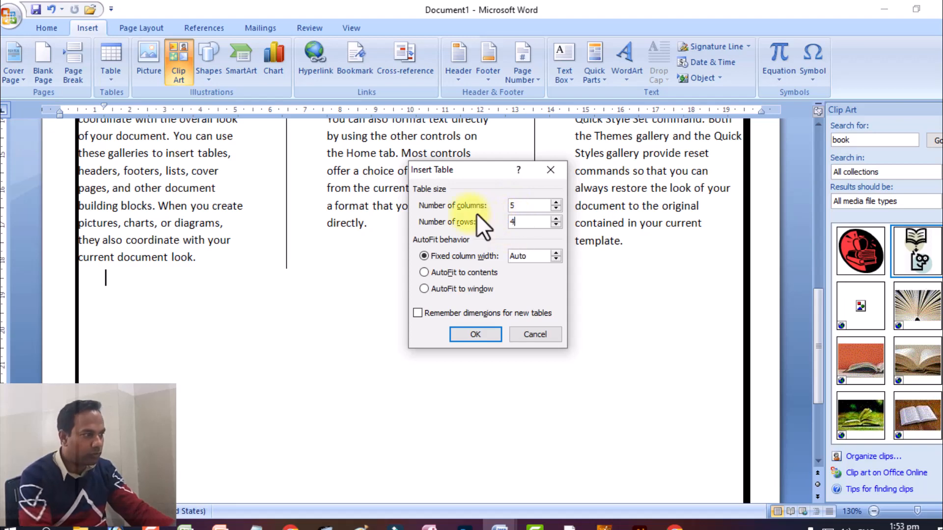
pyautogui.click(473, 332)
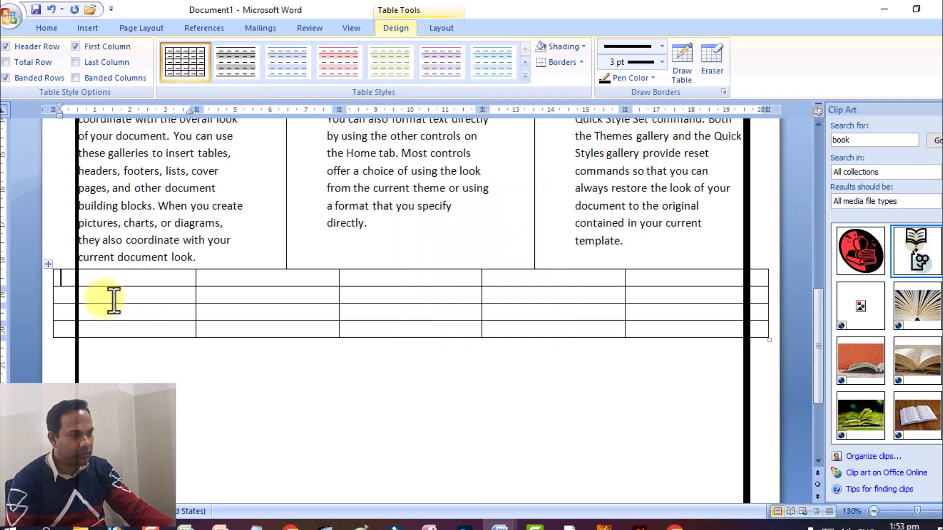
pyautogui.moveTo(53, 283); pyautogui.dragTo(105, 300)
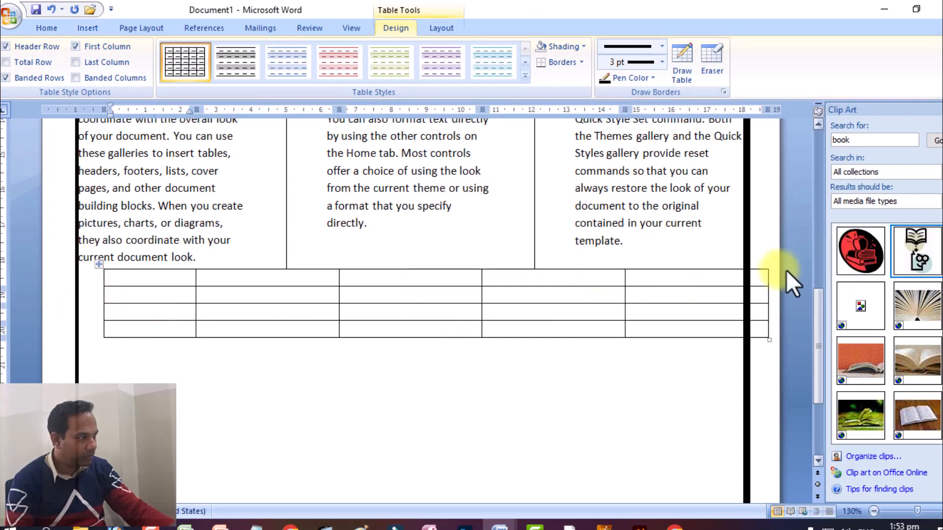
pyautogui.moveTo(767, 285)
pyautogui.mouseDown()
pyautogui.moveTo(706, 284)
pyautogui.moveTo(727, 285)
pyautogui.mouseUp()
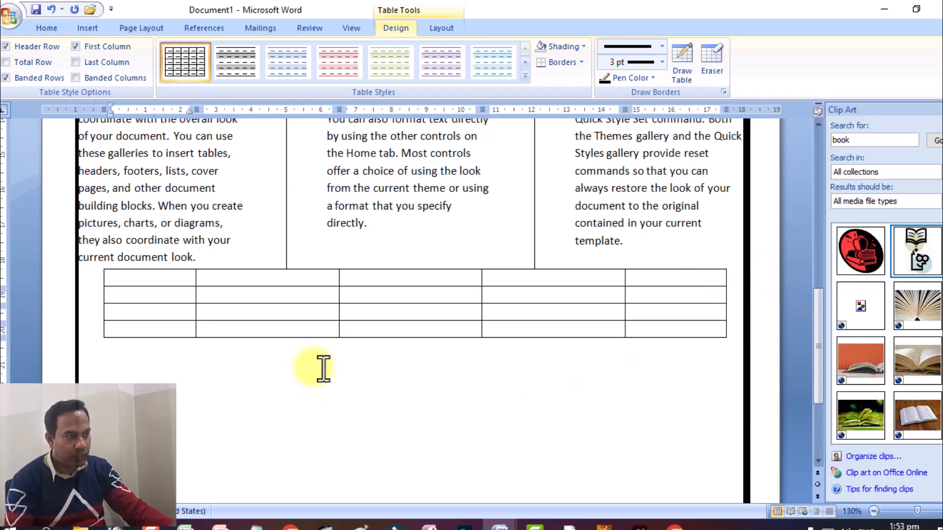
# Step: Enter "S.no" in the first header cell of the table below the columns
pyautogui.click(190, 286)
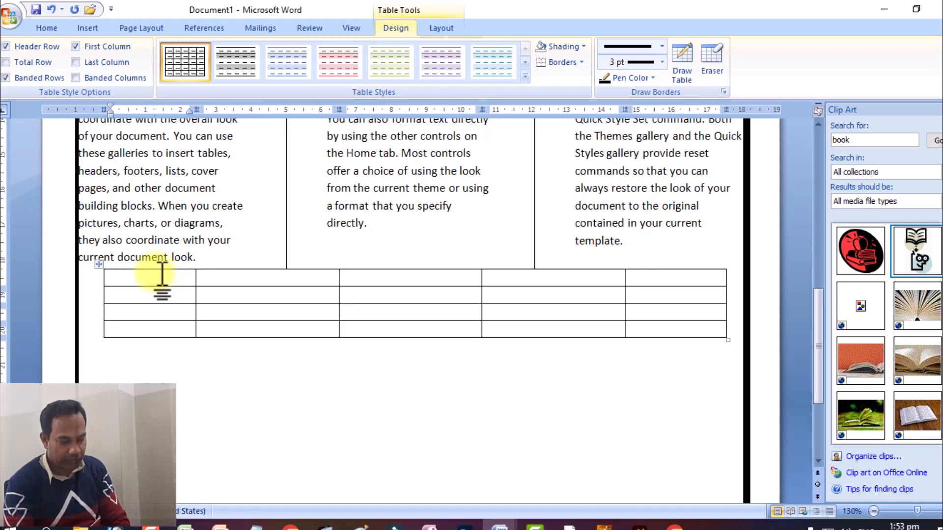
pyautogui.write('S.')
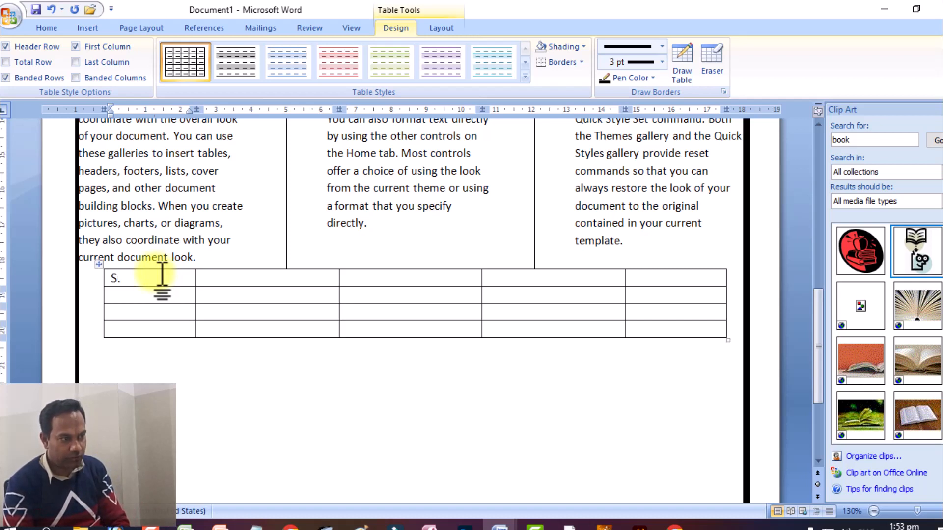
pyautogui.write('no')
pyautogui.click(105, 379)
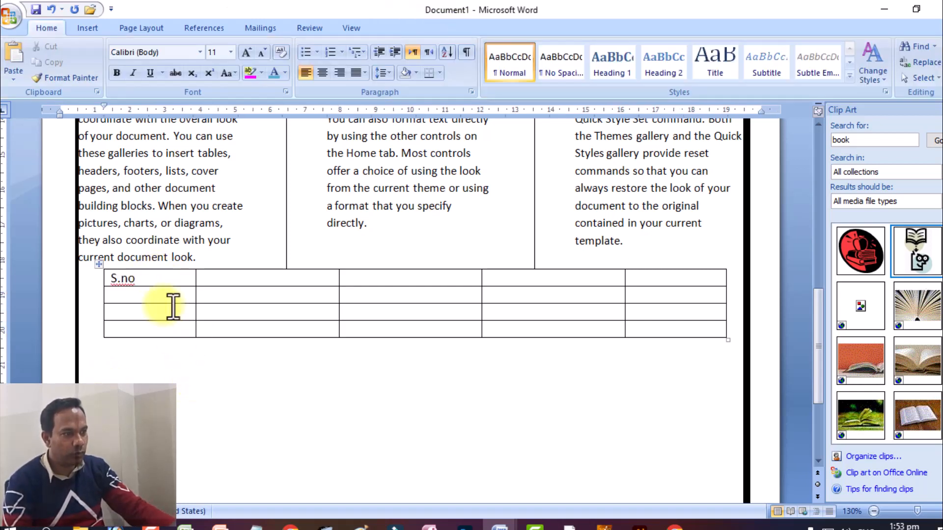
# Step: Examine the table's design options and its table, row and column properties for a text direction setting
pyautogui.moveTo(140, 273); pyautogui.dragTo(98, 271)
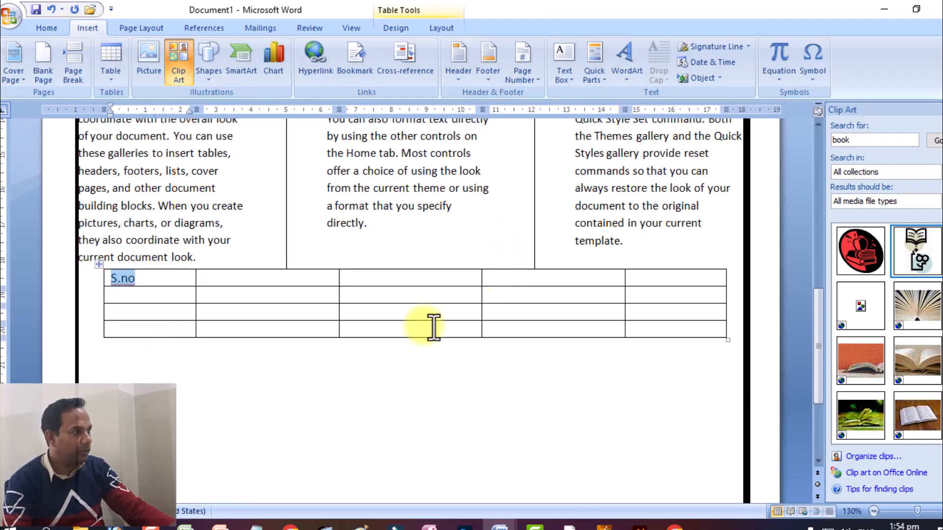
pyautogui.click(104, 256)
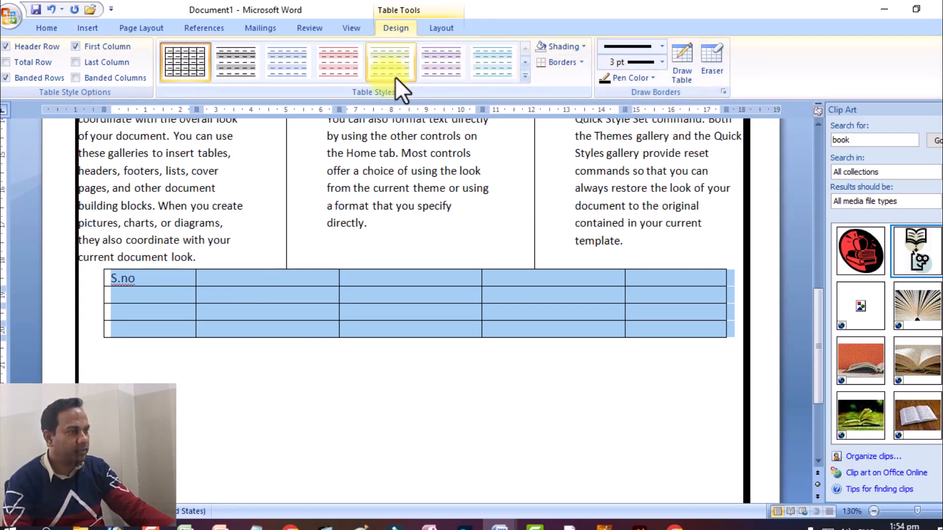
pyautogui.click(165, 275)
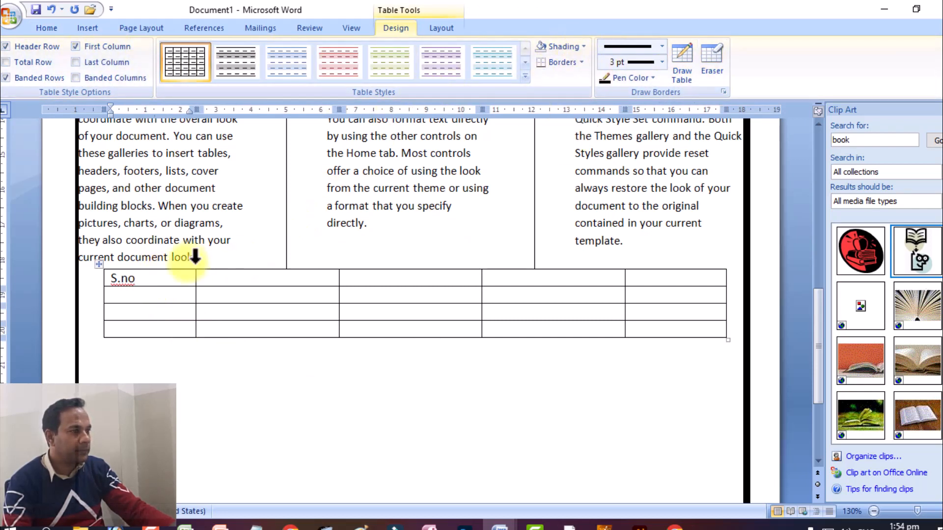
pyautogui.click(91, 28)
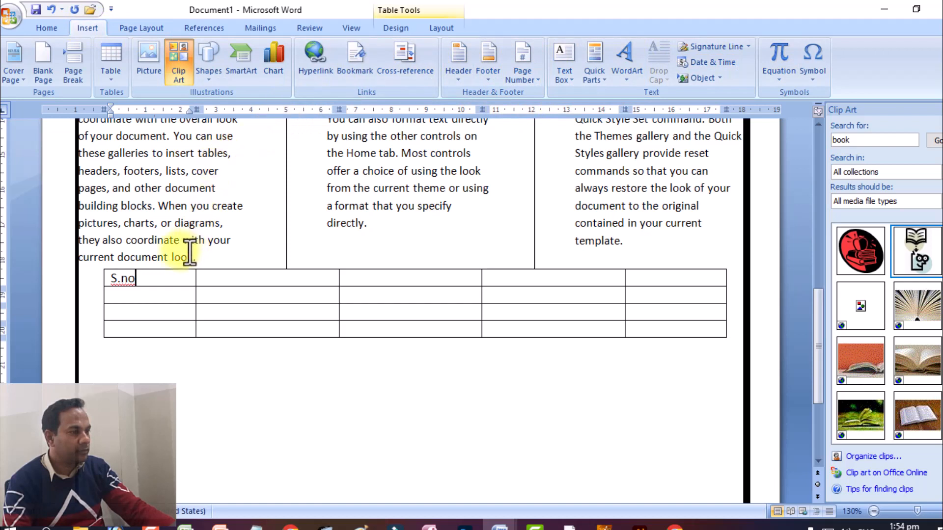
pyautogui.click(106, 264)
pyautogui.rightClick(105, 265)
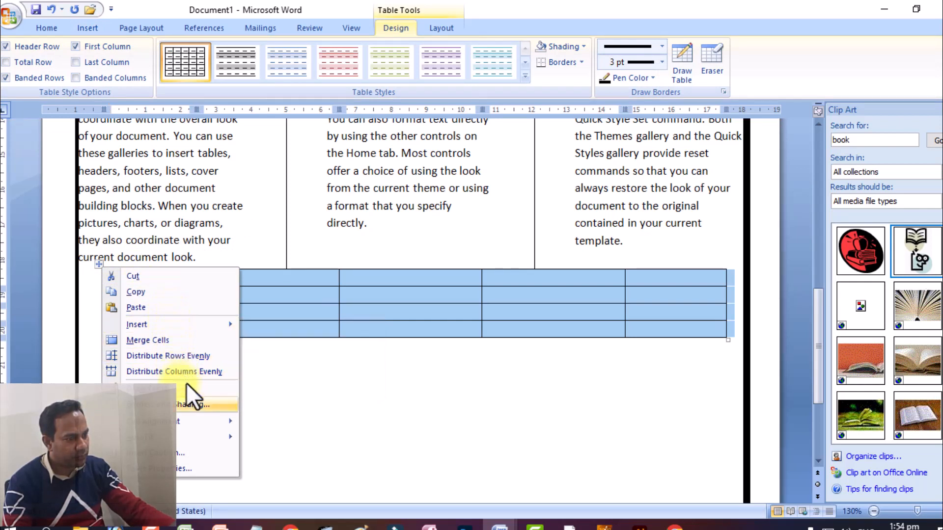
pyautogui.click(185, 467)
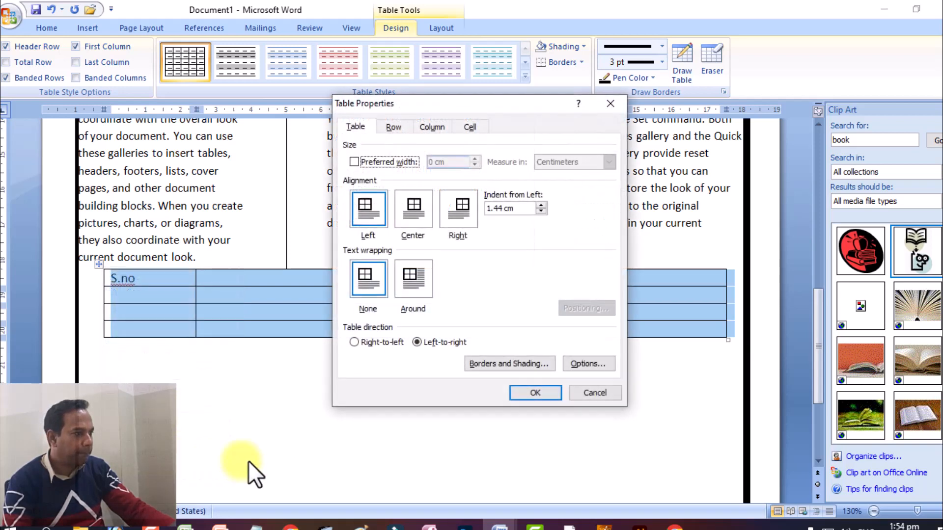
pyautogui.click(462, 123)
pyautogui.click(442, 123)
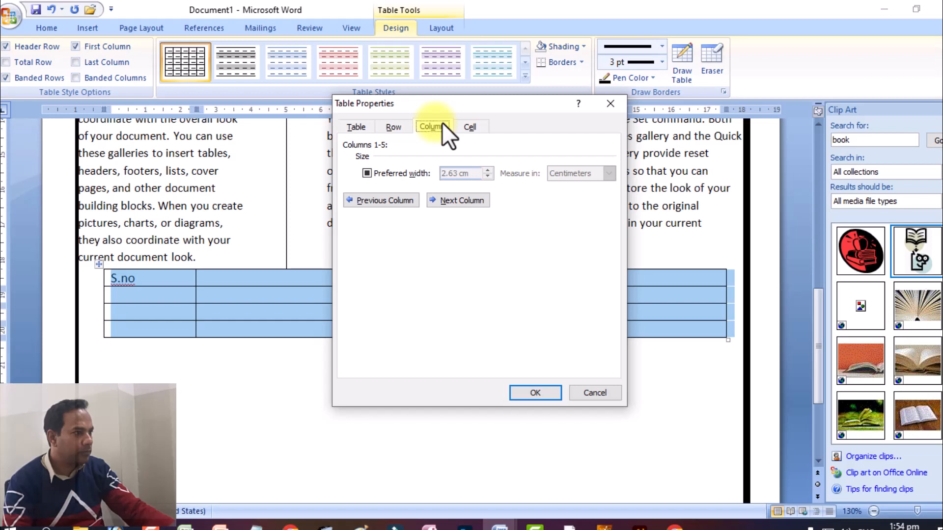
pyautogui.click(394, 126)
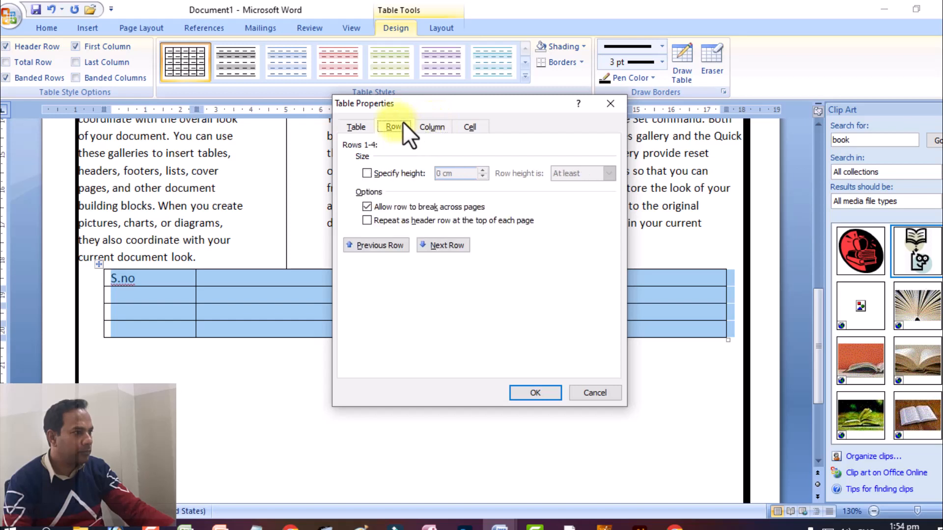
pyautogui.click(350, 124)
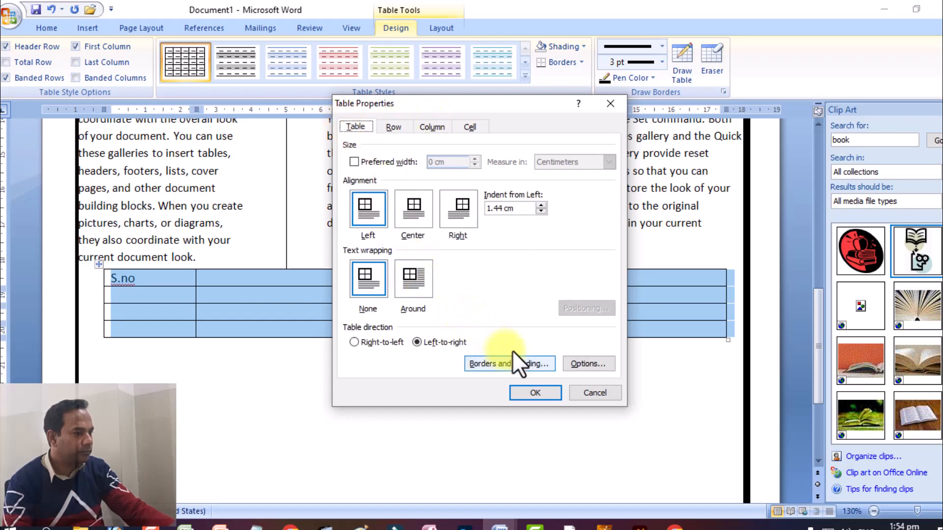
pyautogui.click(525, 391)
pyautogui.click(345, 436)
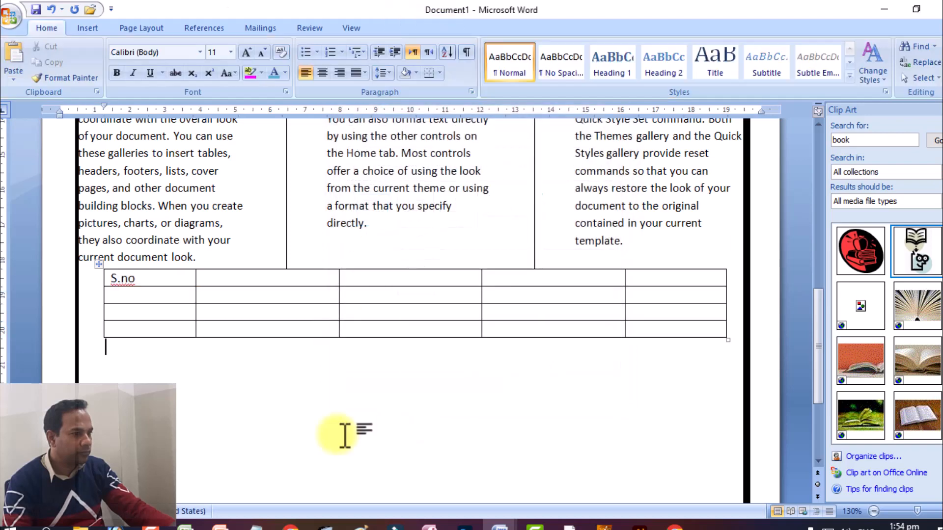
# Step: Search the options for the S.no text and the whole table for a way to rotate the cell text
pyautogui.moveTo(138, 279); pyautogui.dragTo(110, 269)
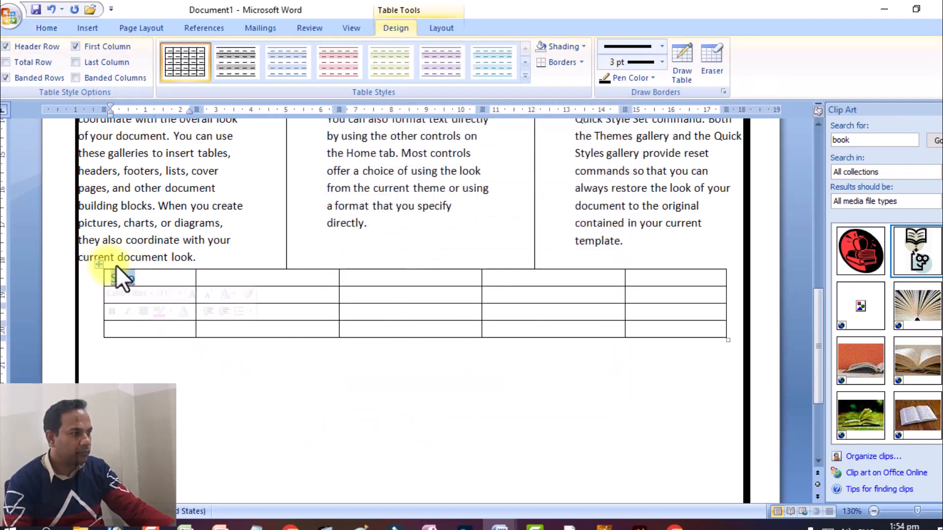
pyautogui.rightClick(126, 276)
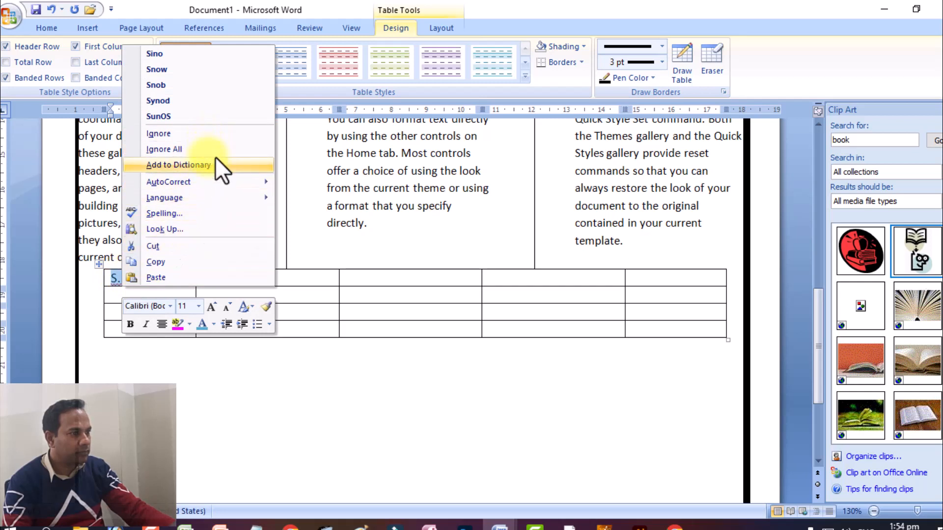
pyautogui.moveTo(231, 191)
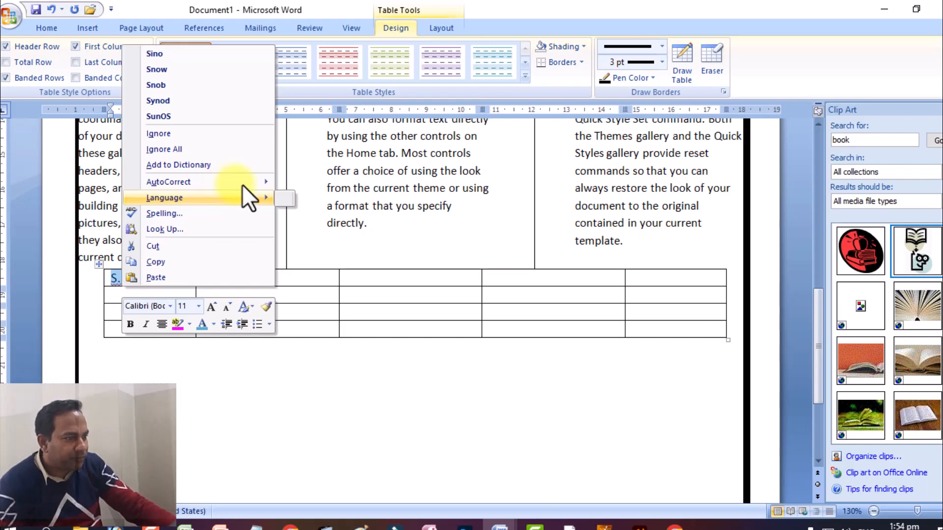
pyautogui.click(271, 317)
pyautogui.click(270, 316)
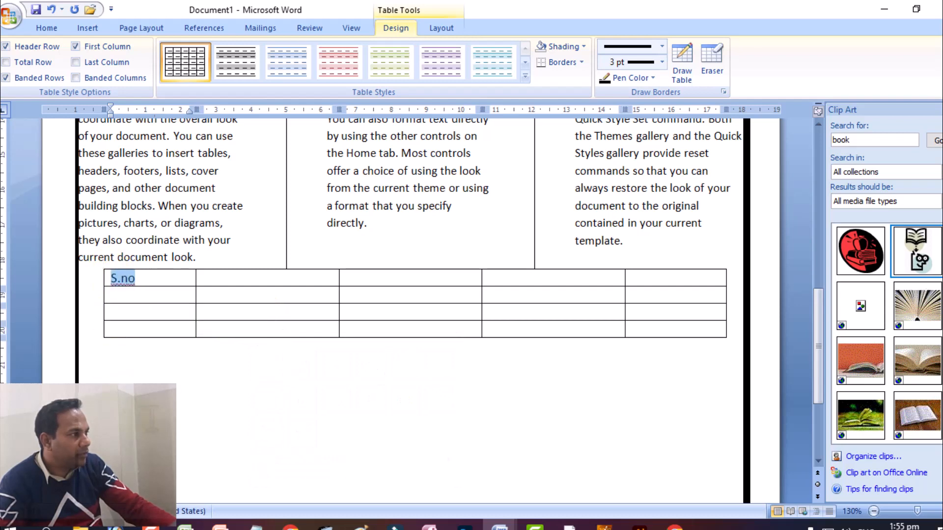
pyautogui.click(184, 393)
pyautogui.click(100, 263)
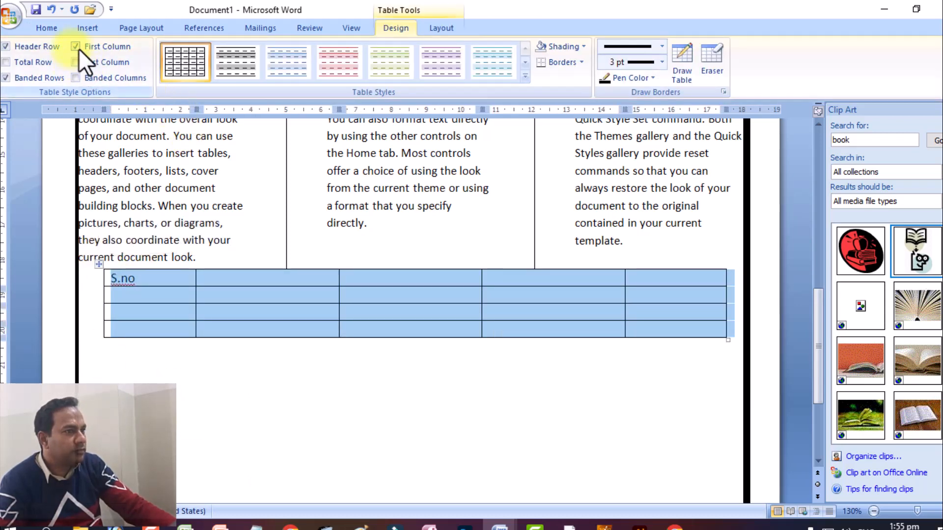
pyautogui.click(51, 28)
pyautogui.click(90, 28)
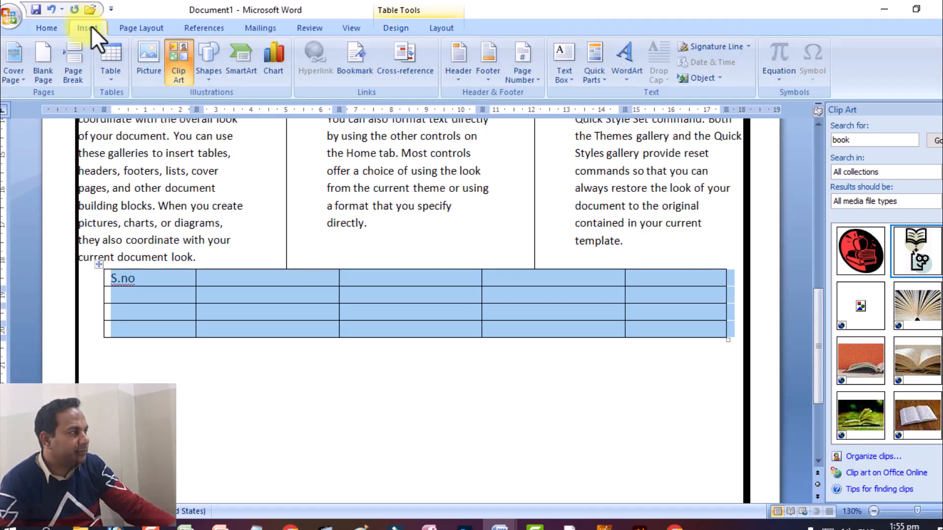
pyautogui.click(132, 31)
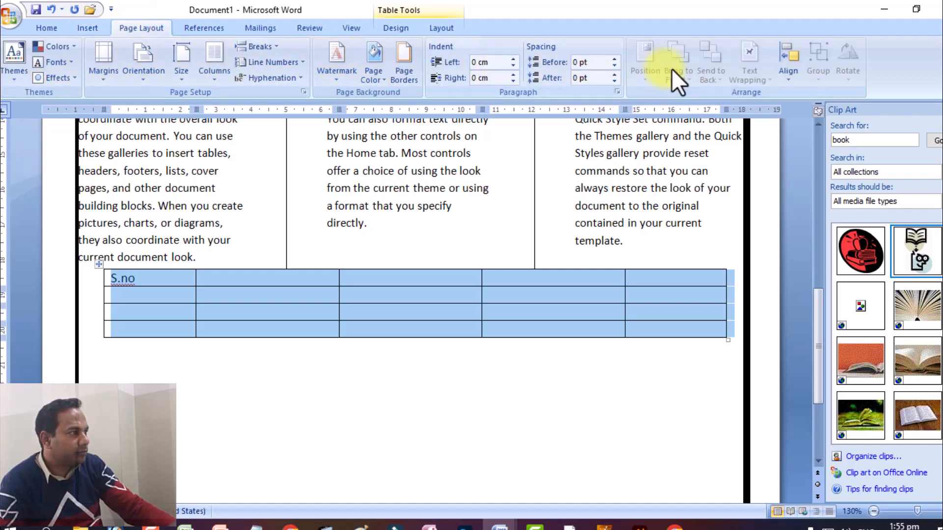
pyautogui.click(211, 27)
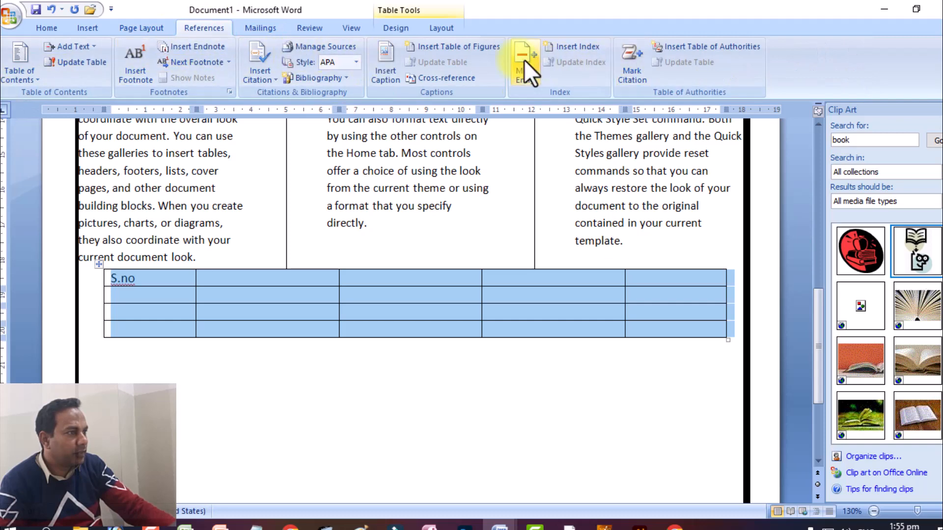
pyautogui.click(259, 27)
pyautogui.click(316, 28)
pyautogui.click(381, 27)
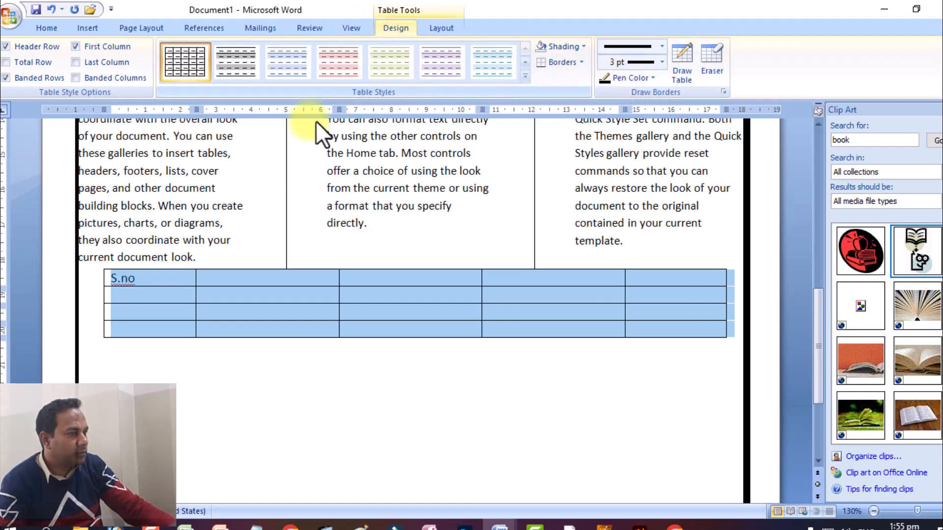
# Step: Set the text direction of the S.no header cell to vertical, reading from top to bottom
pyautogui.click(117, 294)
pyautogui.moveTo(149, 269); pyautogui.dragTo(117, 270)
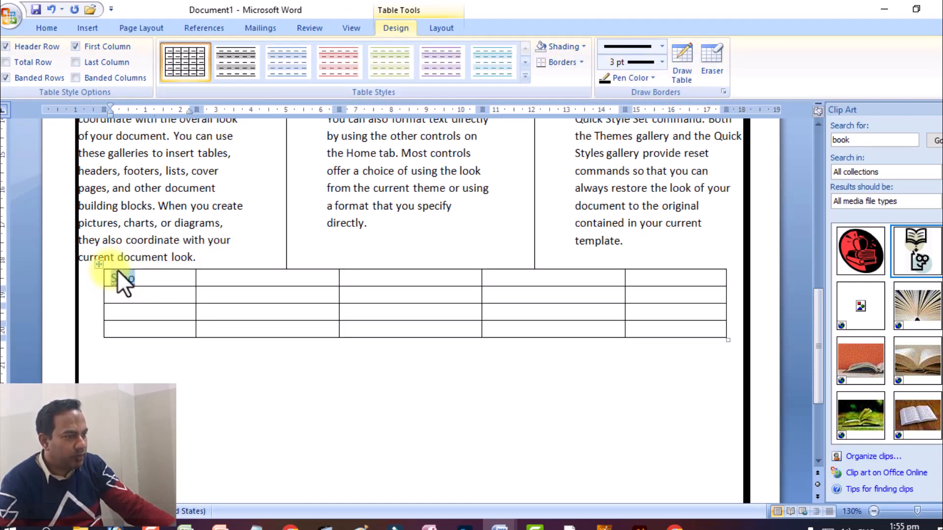
pyautogui.rightClick(117, 269)
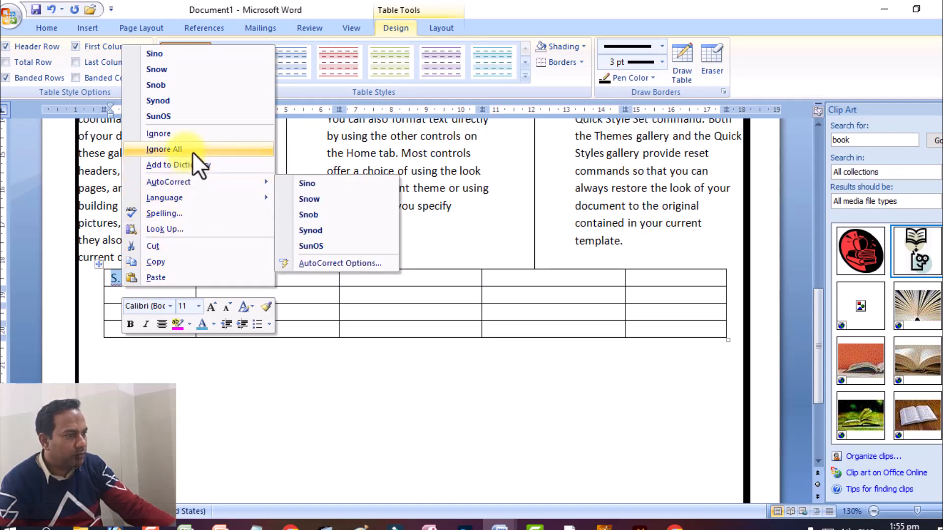
pyautogui.click(150, 376)
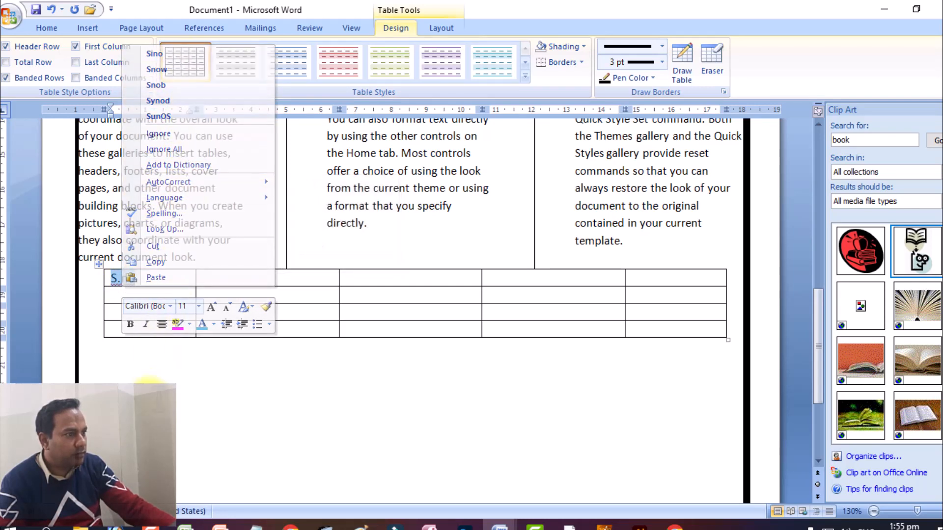
pyautogui.click(136, 299)
pyautogui.click(151, 278)
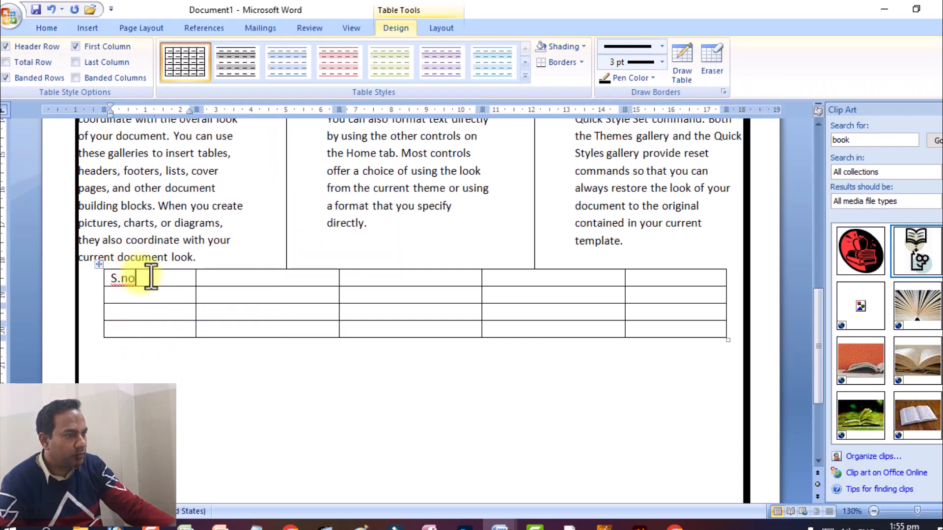
pyautogui.rightClick(158, 271)
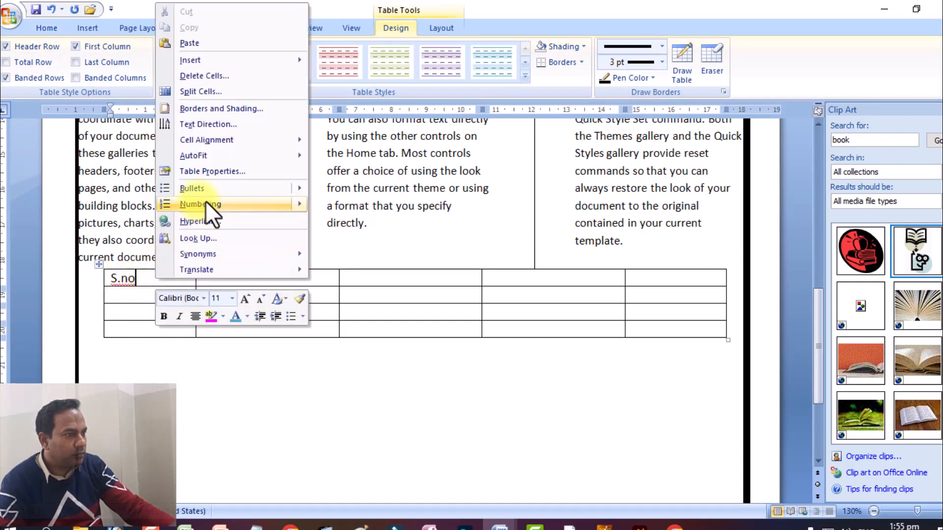
pyautogui.click(194, 120)
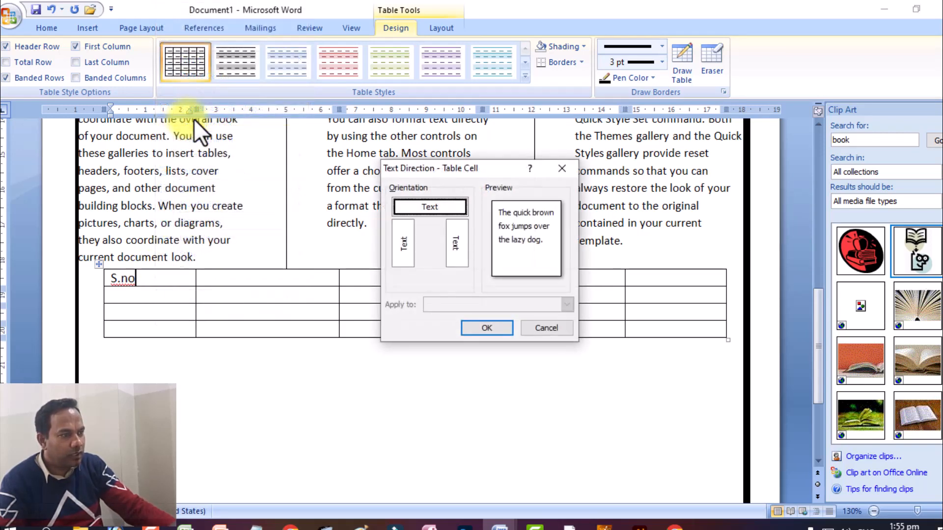
pyautogui.click(453, 242)
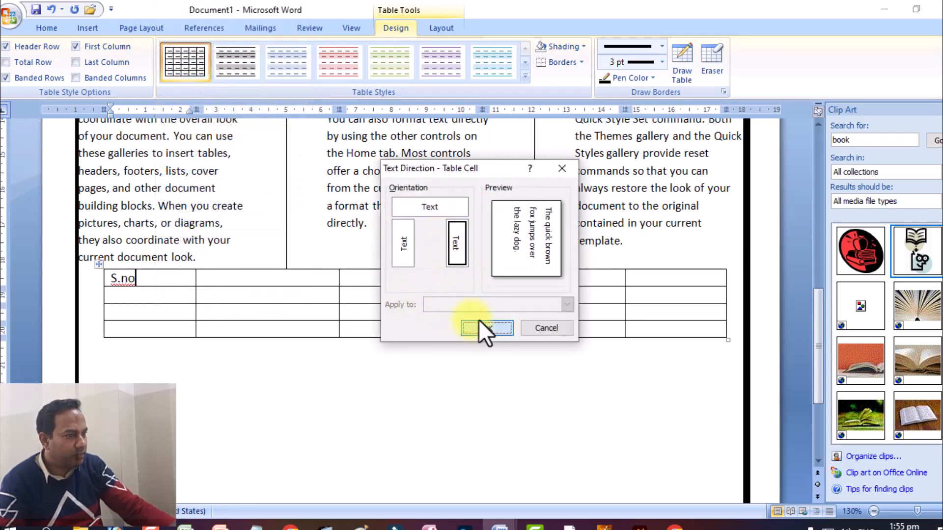
pyautogui.click(480, 324)
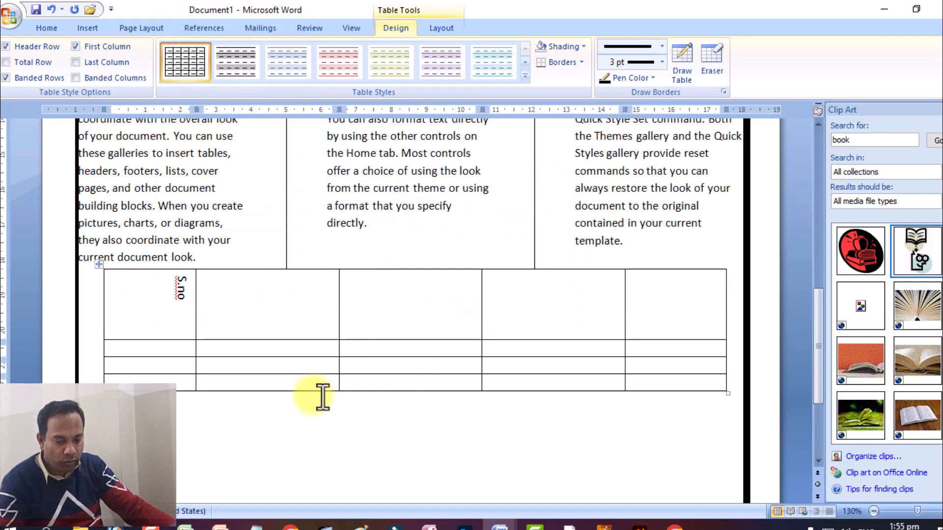
# Step: Fill the remaining header cells with "Name", "Contact #", "Email" and "Address"
pyautogui.click(291, 295)
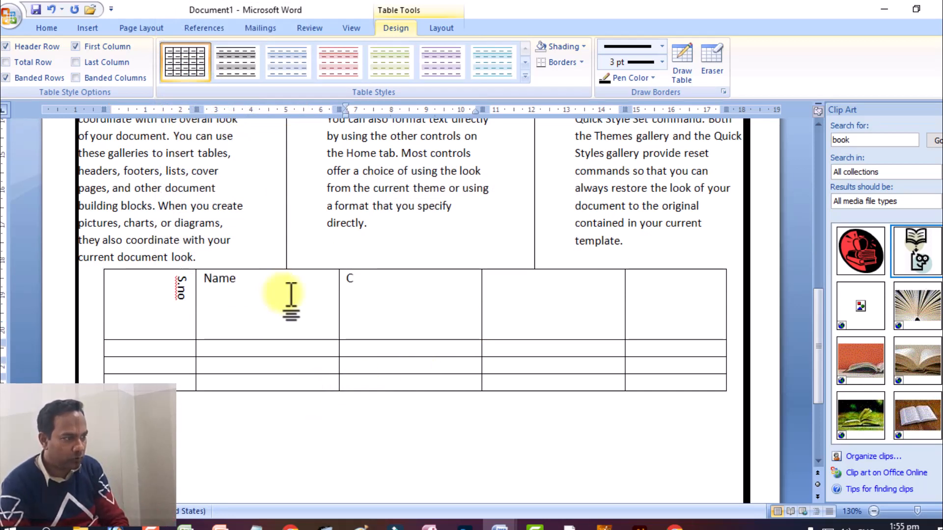
pyautogui.write('Contact #')
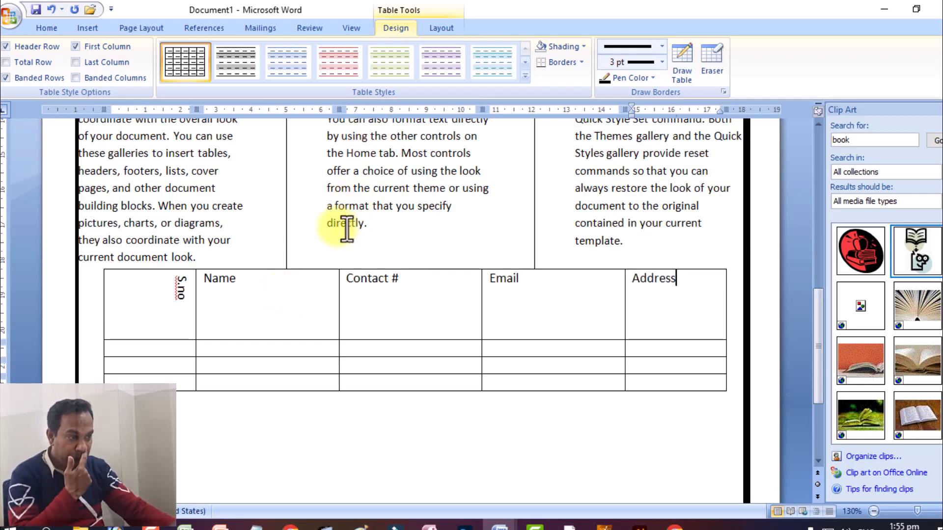
pyautogui.click(204, 388)
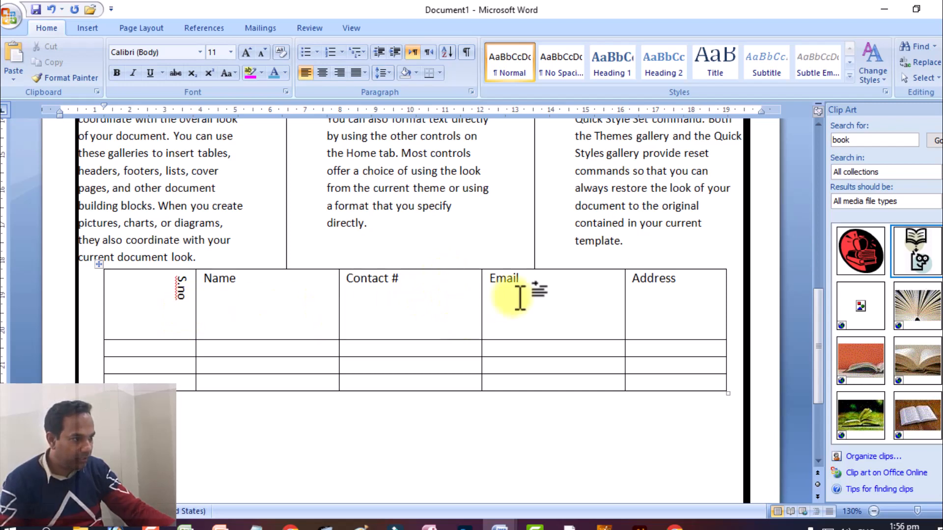
# Step: Try to move the whole contact table slightly lower beneath the three-column text, undoing each move
pyautogui.scroll(1, 256, 378)
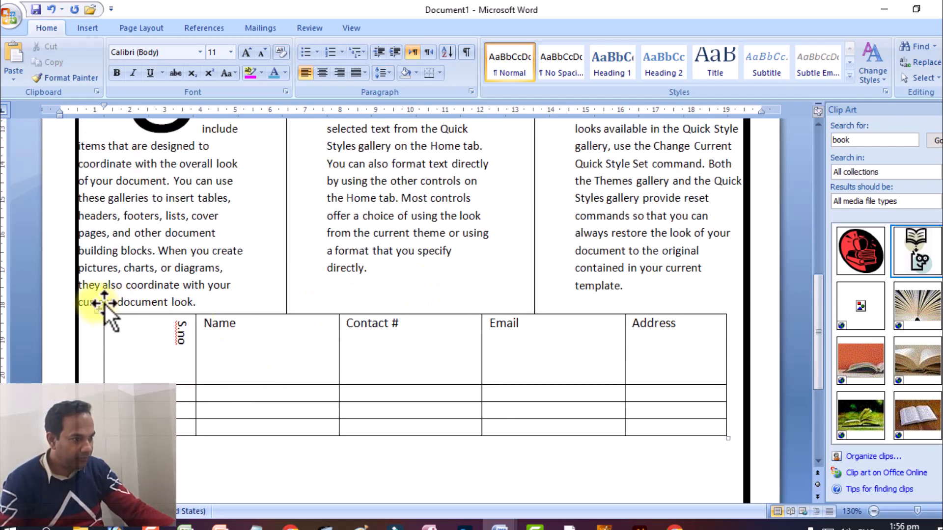
pyautogui.moveTo(99, 309); pyautogui.dragTo(102, 329)
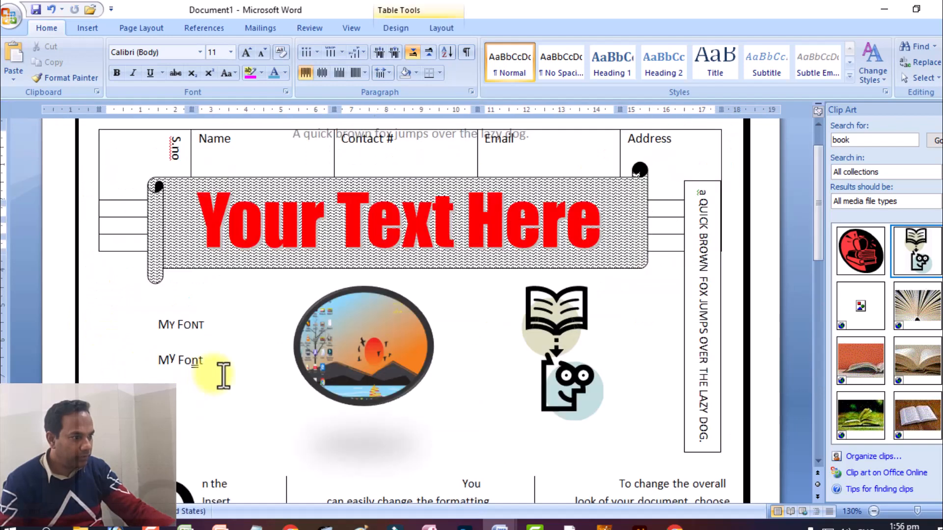
pyautogui.scroll(-3, 224, 349)
pyautogui.scroll(4, 223, 349)
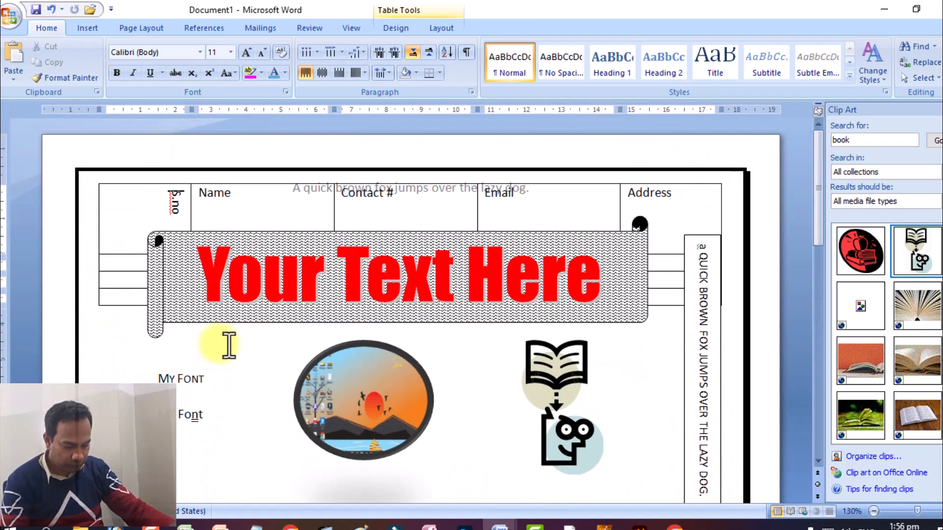
pyautogui.hotkey('ctrl', 'z')
pyautogui.click(264, 427)
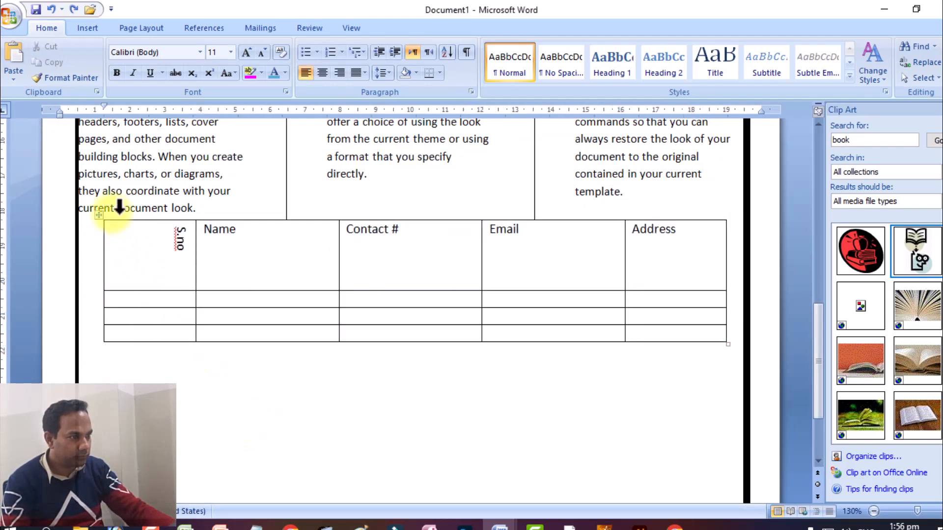
pyautogui.click(103, 214)
pyautogui.moveTo(104, 214); pyautogui.dragTo(103, 242)
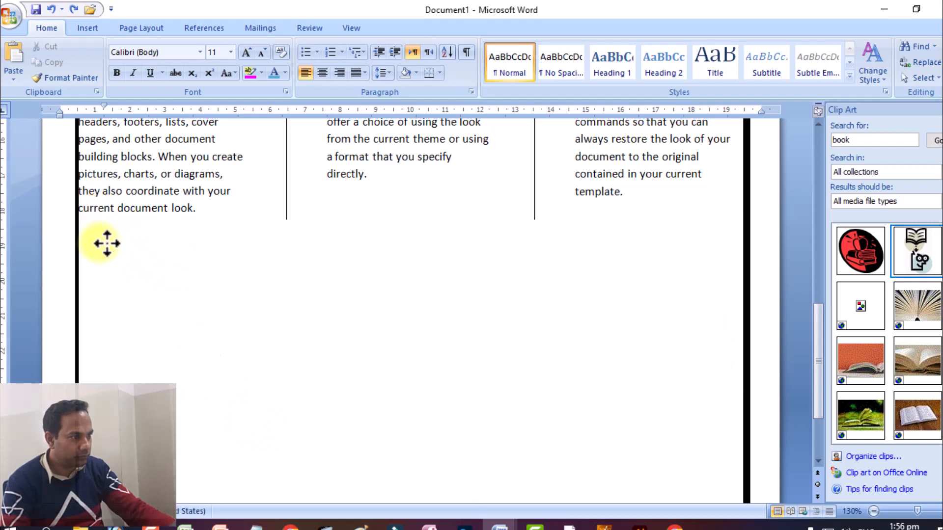
pyautogui.hotkey('ctrl', 'z')
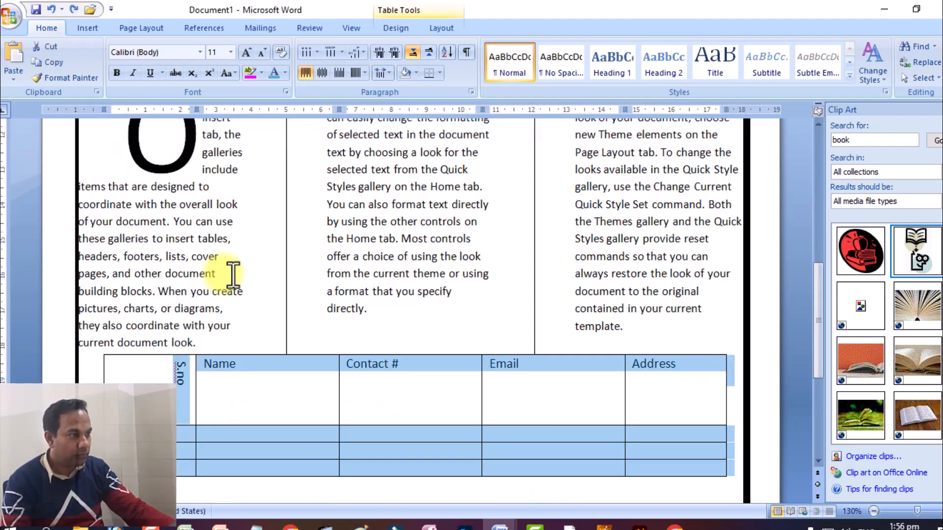
pyautogui.scroll(-4, 236, 275)
pyautogui.click(293, 403)
pyautogui.scroll(2, 303, 311)
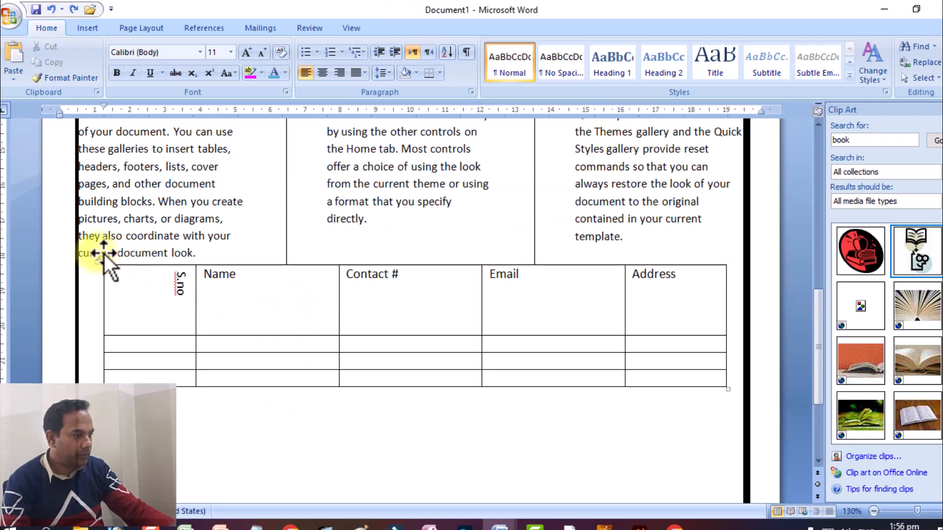
# Step: Apply a 3 pt bottom border to the whole contact table and remove that bottom border again
pyautogui.click(100, 253)
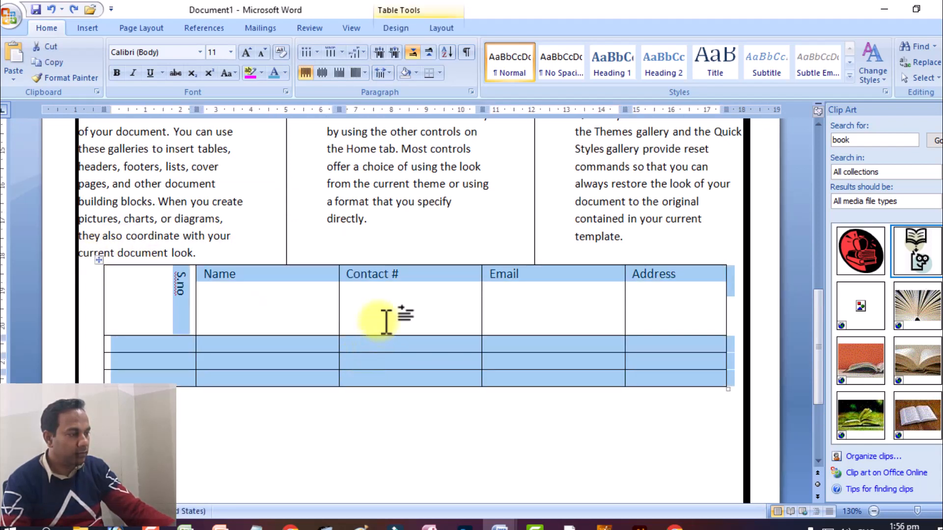
pyautogui.click(387, 321)
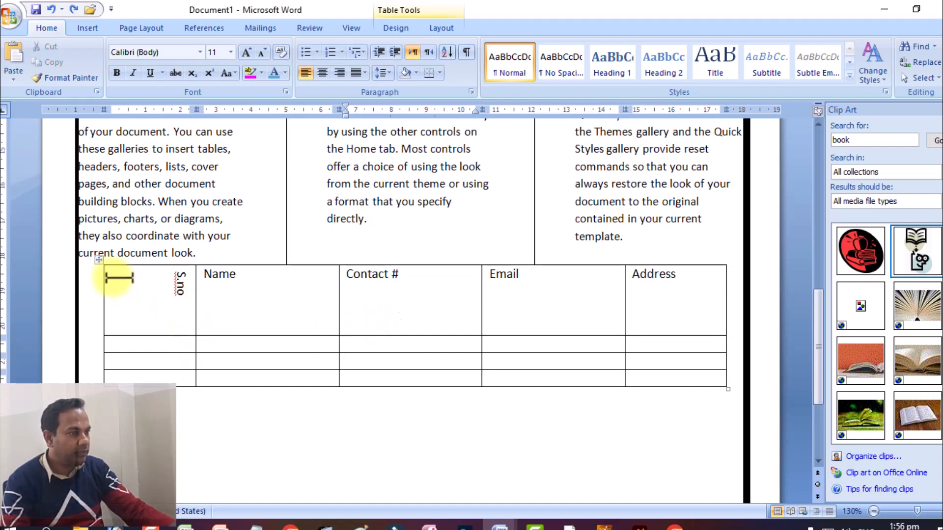
pyautogui.click(100, 260)
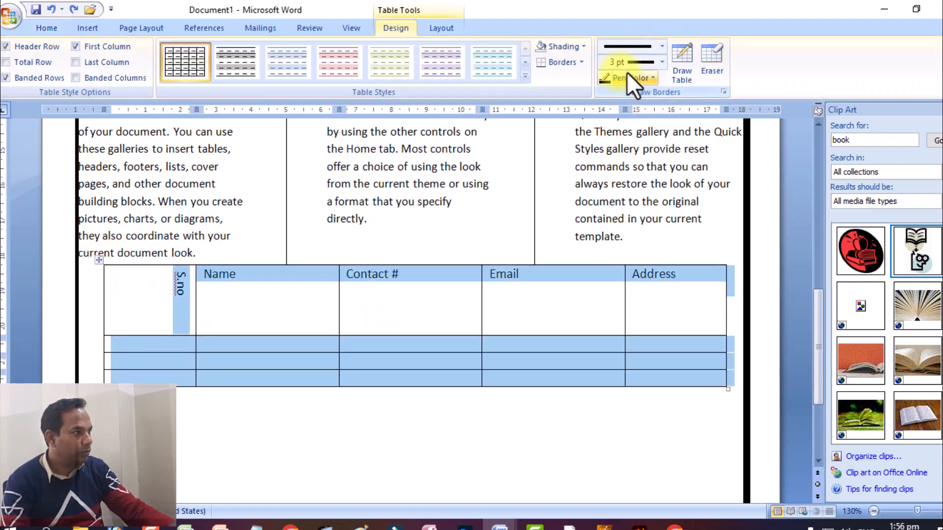
pyautogui.click(557, 61)
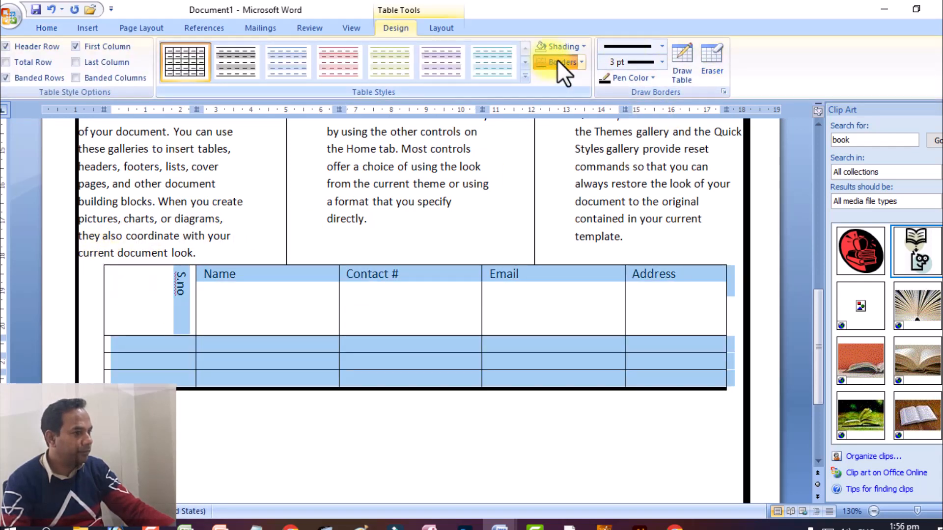
pyautogui.click(557, 61)
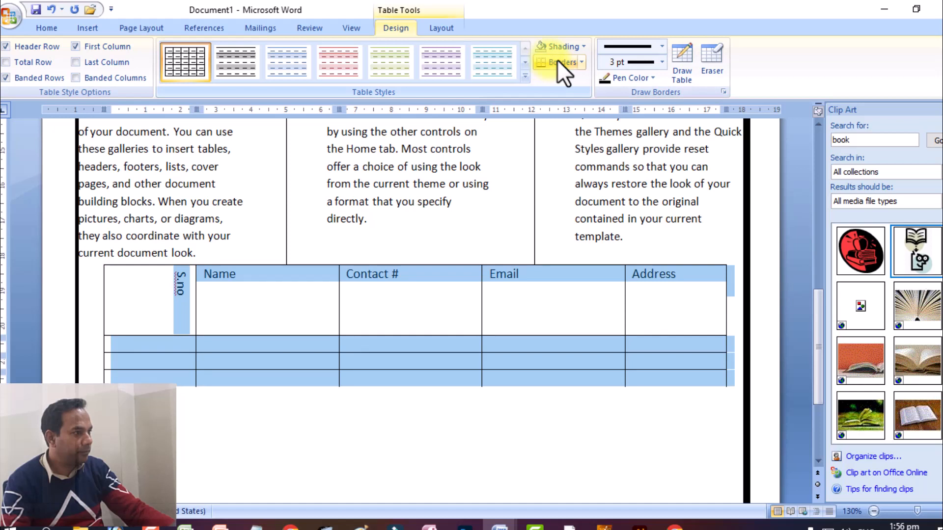
# Step: Draw a 3 pt triple-line border over the column dividers between Name, Contact #, Email and Address
pyautogui.click(647, 48)
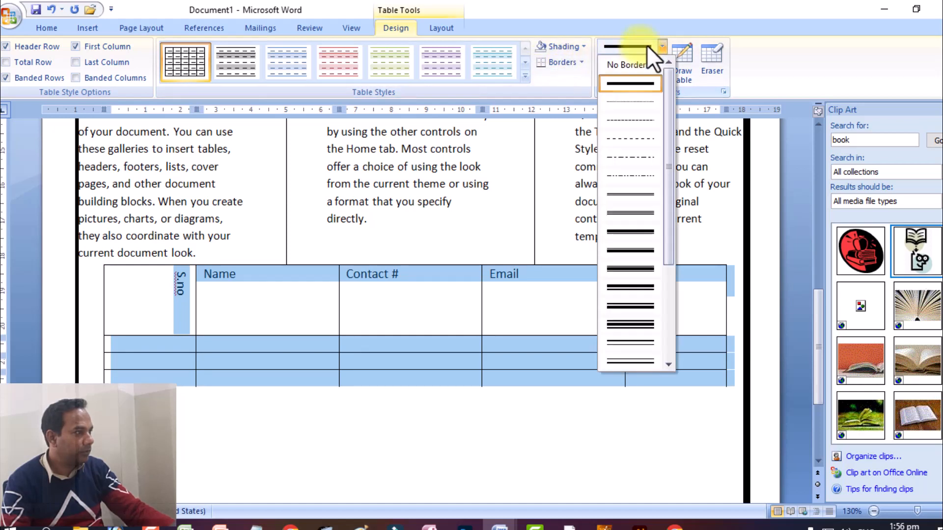
pyautogui.click(611, 316)
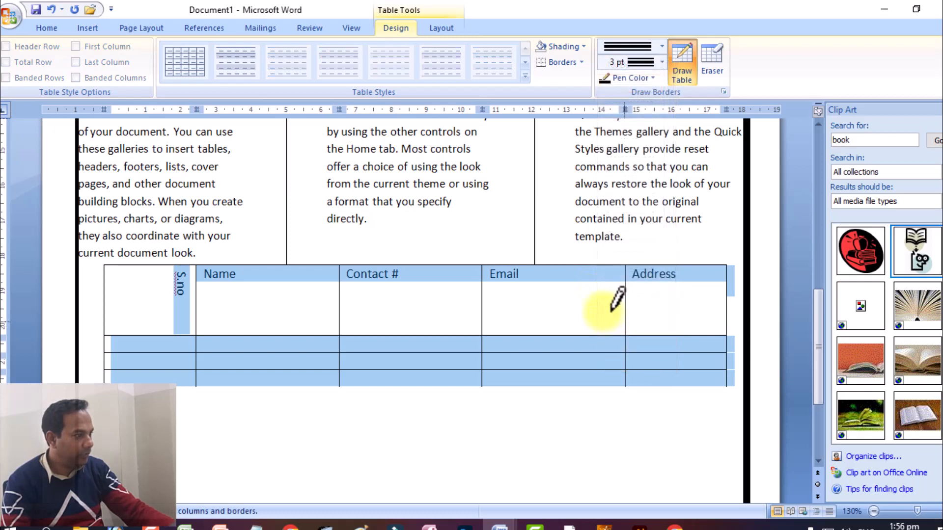
pyautogui.moveTo(612, 311); pyautogui.dragTo(612, 366)
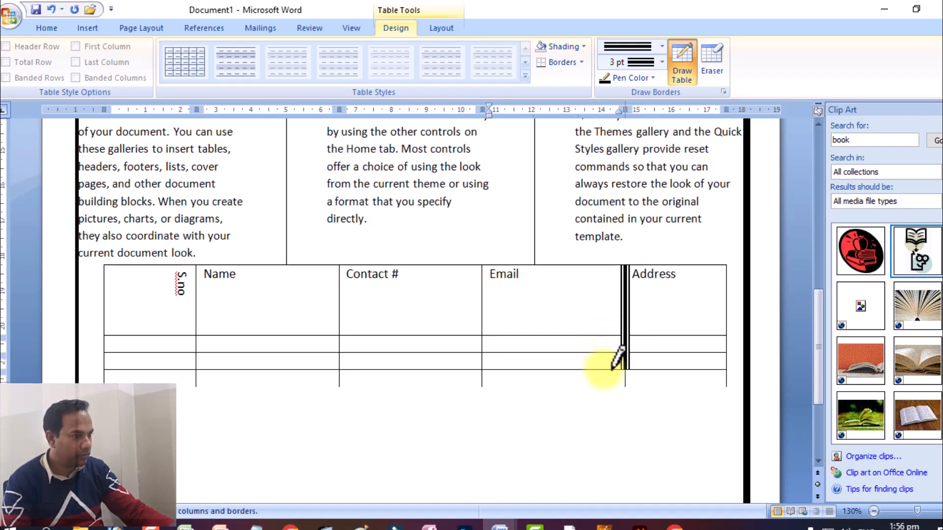
pyautogui.moveTo(475, 287); pyautogui.dragTo(473, 369)
pyautogui.moveTo(338, 292); pyautogui.dragTo(336, 376)
pyautogui.moveTo(478, 370); pyautogui.dragTo(491, 374)
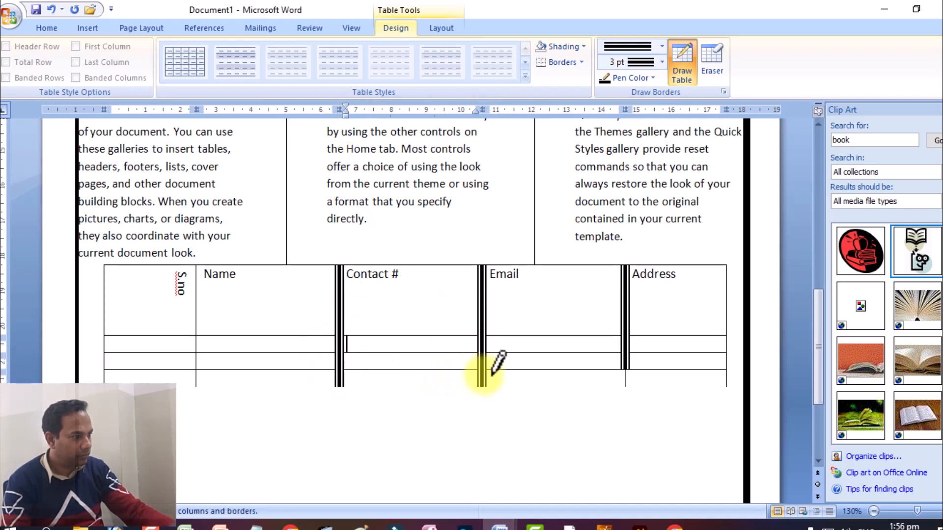
pyautogui.moveTo(612, 367); pyautogui.dragTo(614, 372)
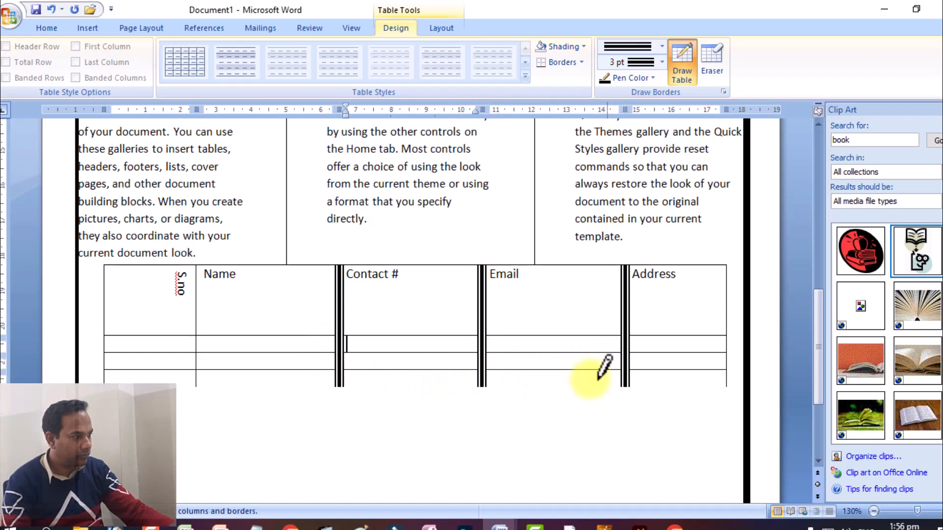
# Step: Draw the same 3 pt triple-line border over the S.no/Name divider and both outer side edges of the table
pyautogui.click(197, 365)
pyautogui.moveTo(198, 364); pyautogui.dragTo(195, 269)
pyautogui.moveTo(109, 303); pyautogui.dragTo(107, 386)
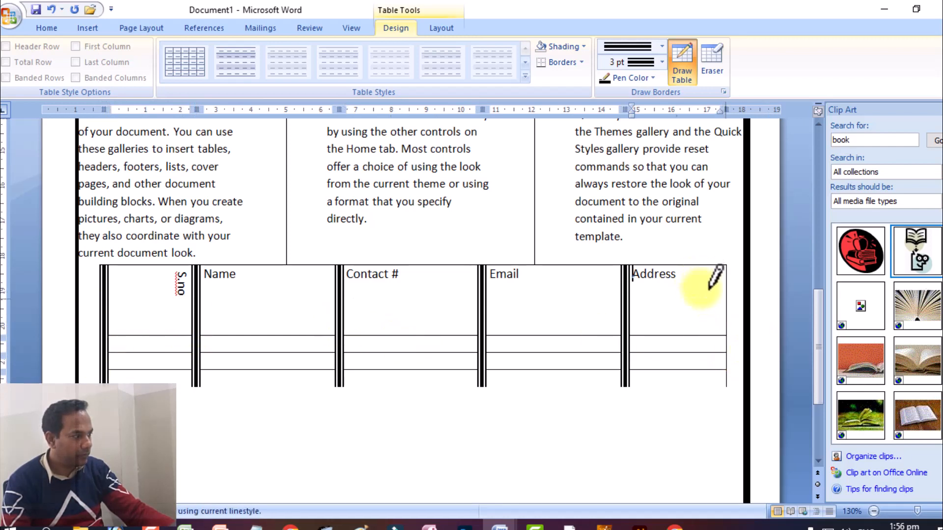
pyautogui.moveTo(707, 278); pyautogui.dragTo(713, 386)
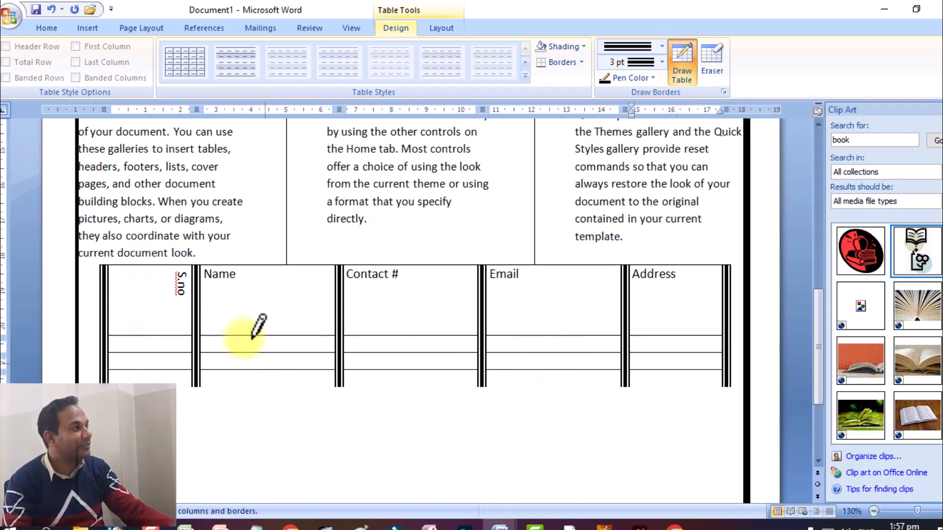
# Step: Review the whole page from the header and banner through the pictures and three-column text to the contact table and page border
pyautogui.scroll(3, 344, 354)
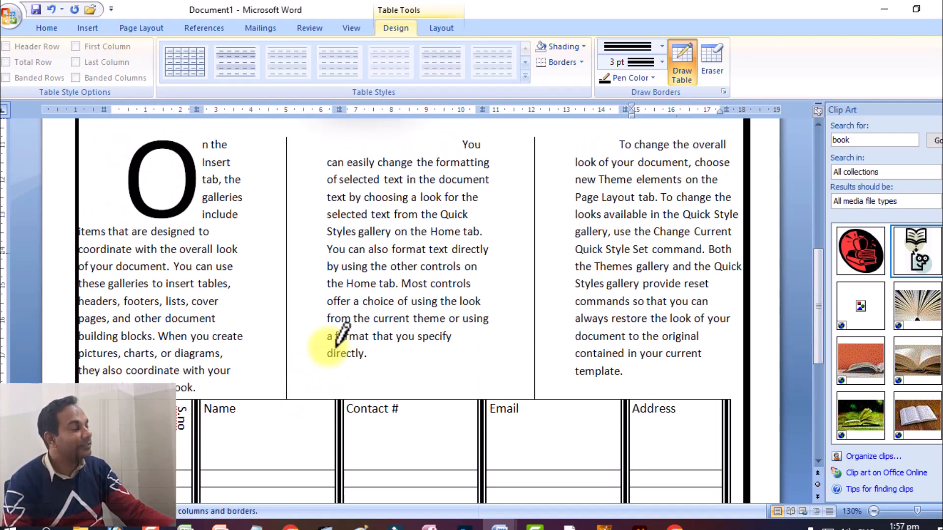
pyautogui.scroll(-1, 339, 338)
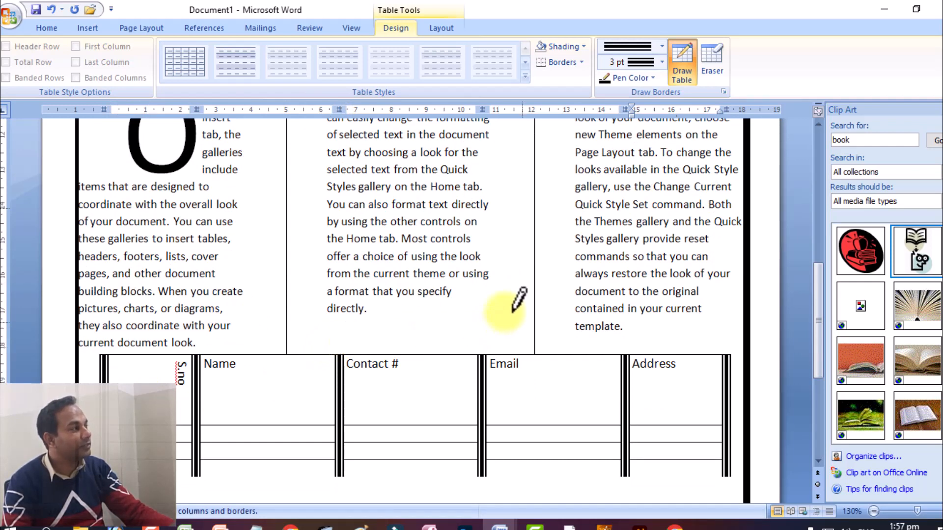
pyautogui.scroll(-3, 515, 304)
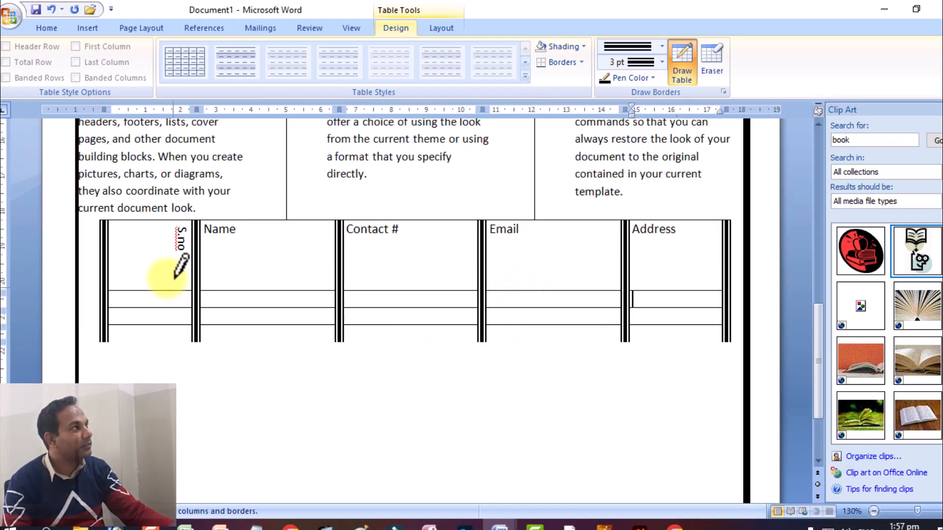
pyautogui.scroll(2, 183, 267)
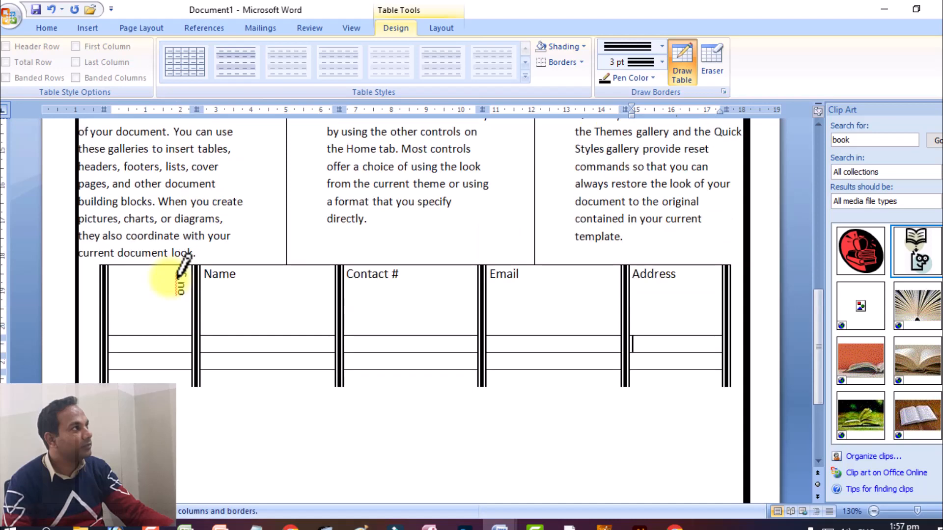
pyautogui.scroll(4, 182, 267)
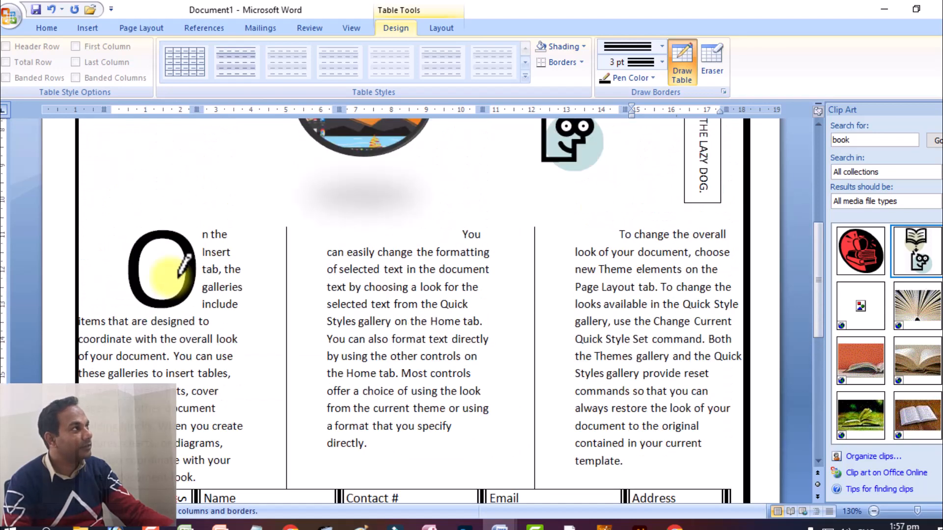
pyautogui.scroll(-9, 184, 265)
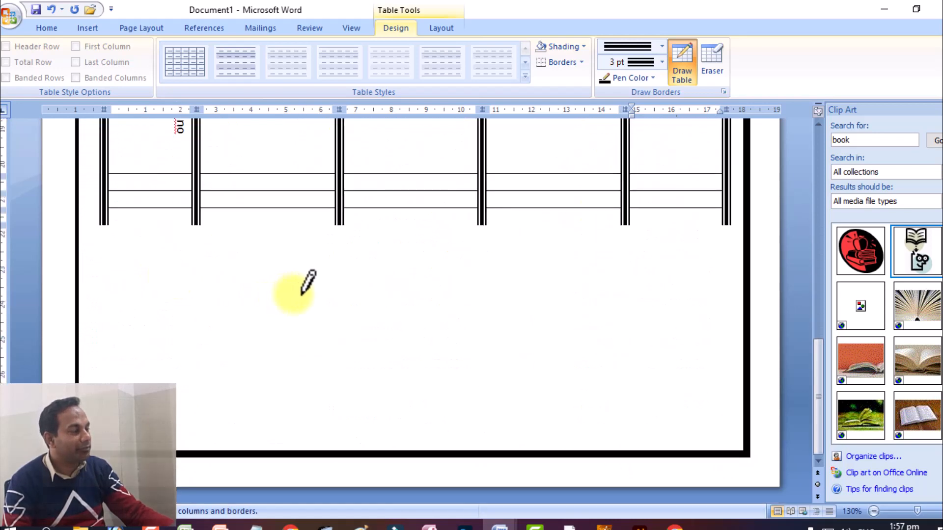
pyautogui.scroll(6, 632, 421)
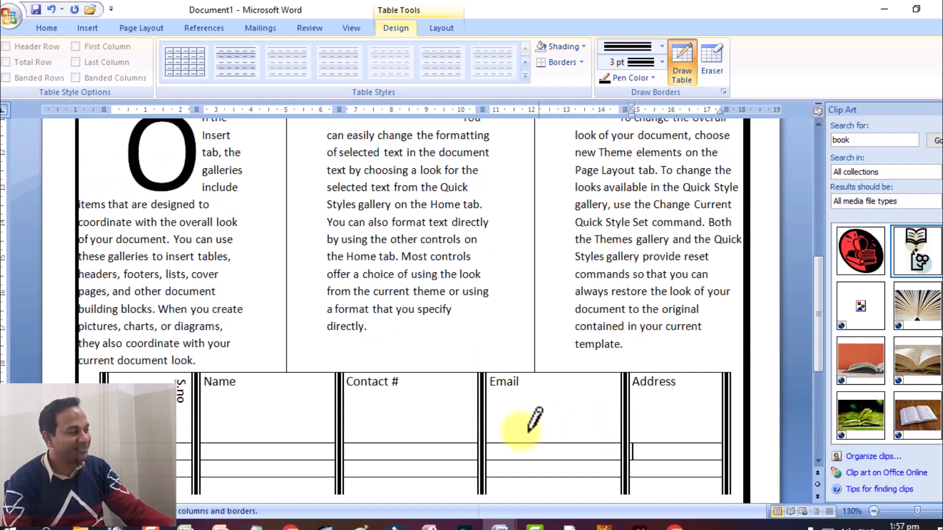
pyautogui.scroll(-6, 526, 421)
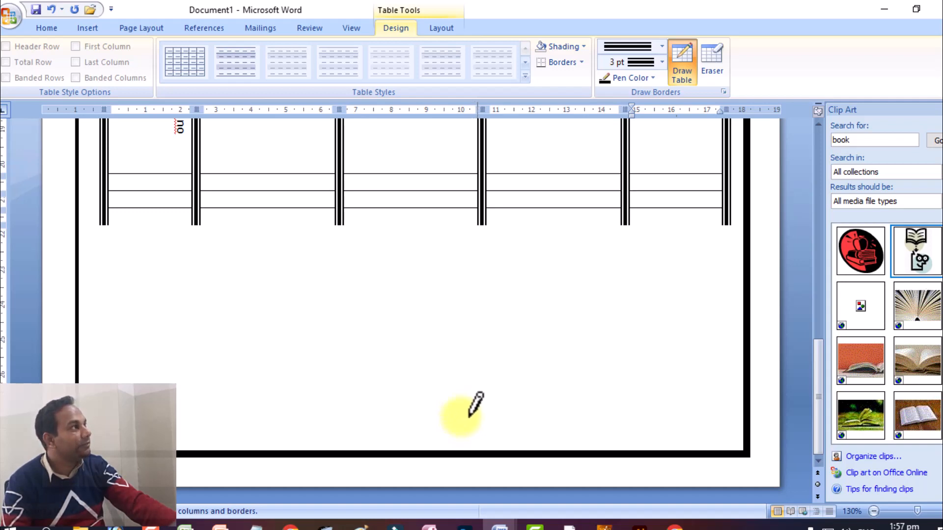
pyautogui.scroll(5, 506, 346)
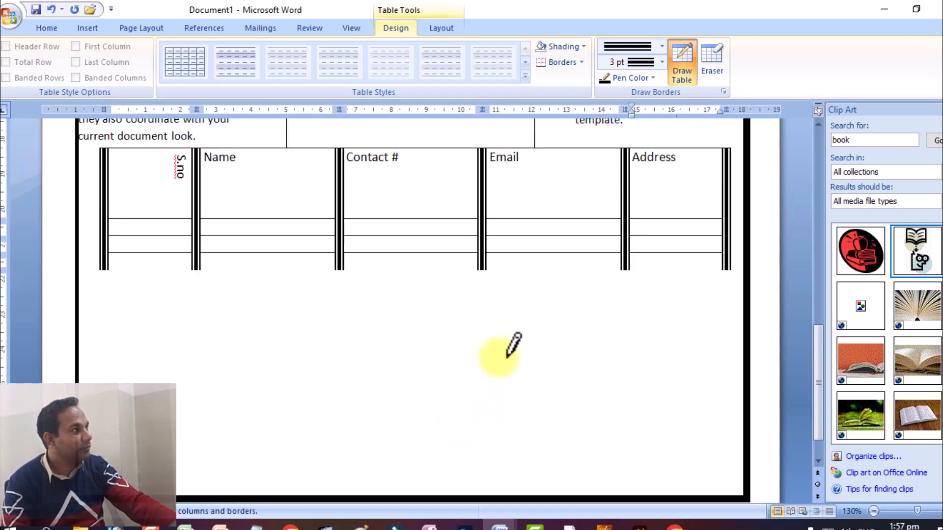
pyautogui.scroll(7, 512, 346)
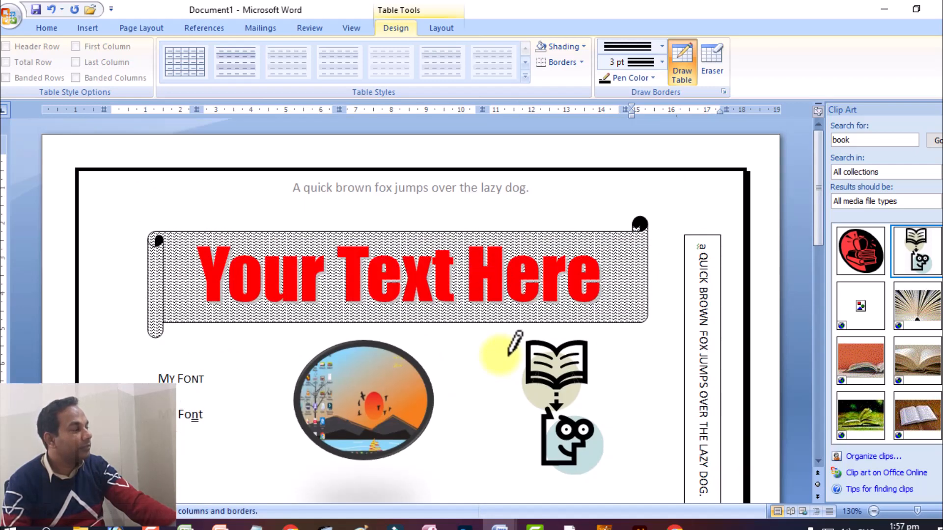
pyautogui.scroll(-12, 515, 344)
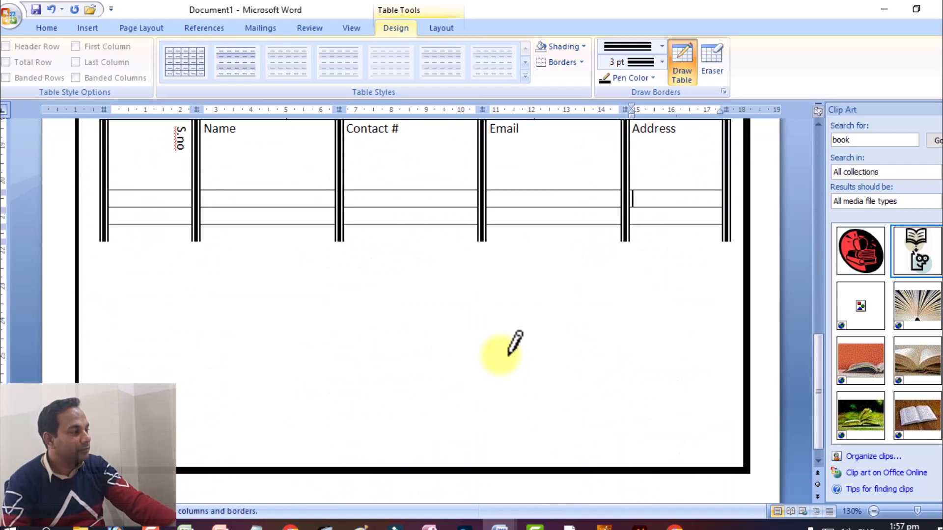
pyautogui.scroll(3, 511, 353)
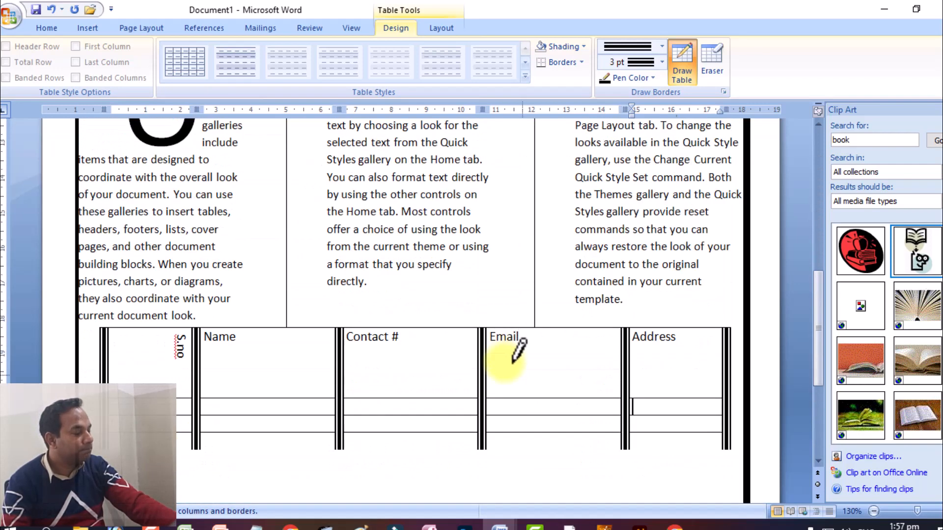
pyautogui.scroll(-3, 524, 359)
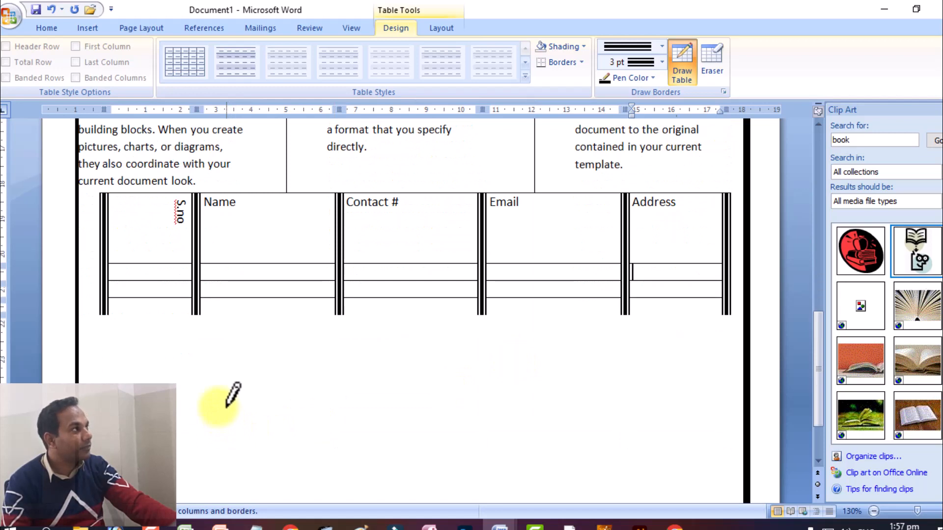
pyautogui.scroll(3, 561, 384)
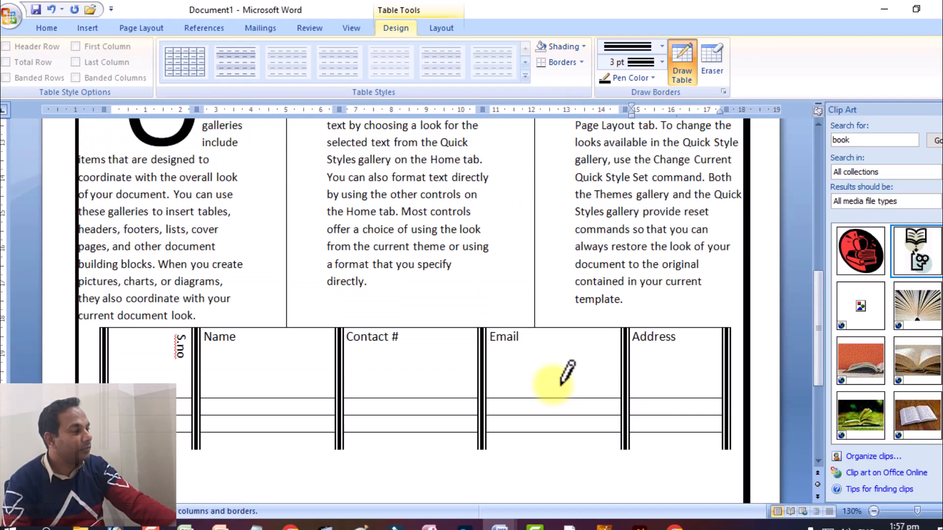
pyautogui.scroll(6, 561, 384)
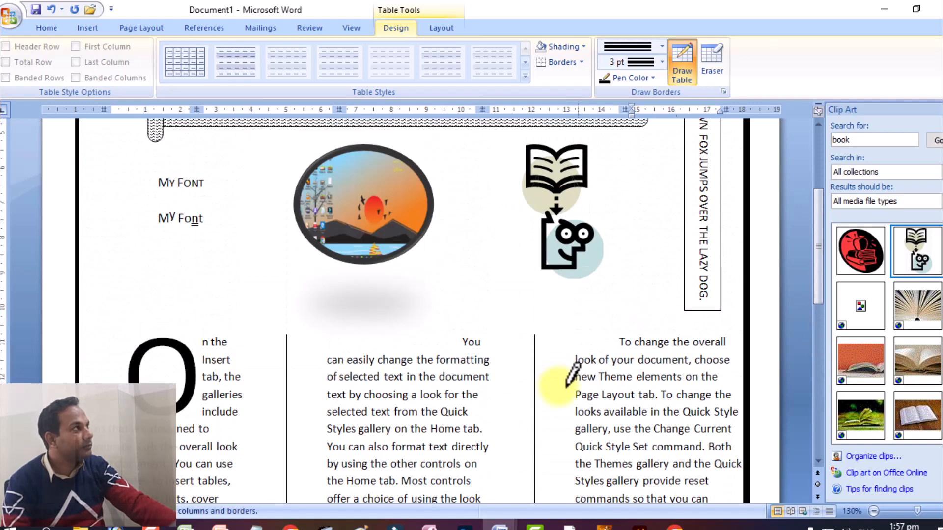
pyautogui.scroll(-8, 569, 384)
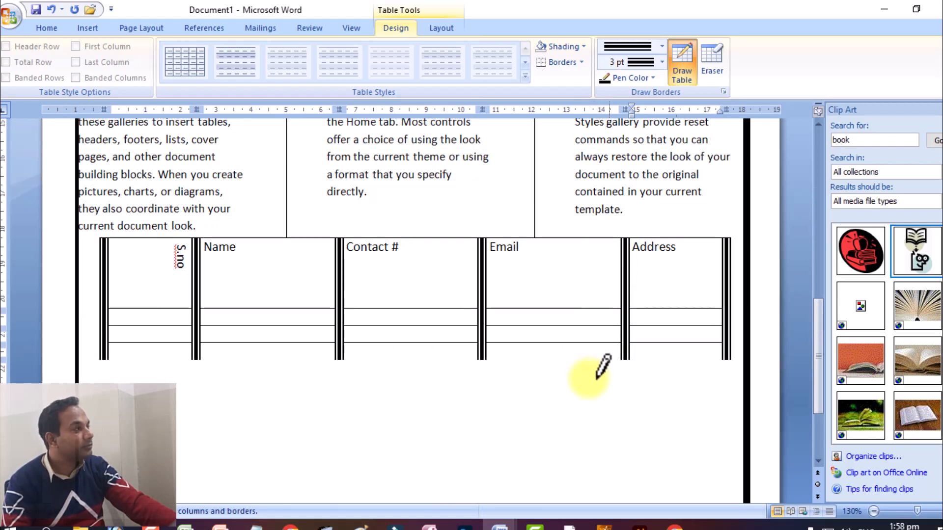
# Step: Examine the finished contact table and its borders against the text columns, pictures and page border around it
pyautogui.scroll(-3, 603, 366)
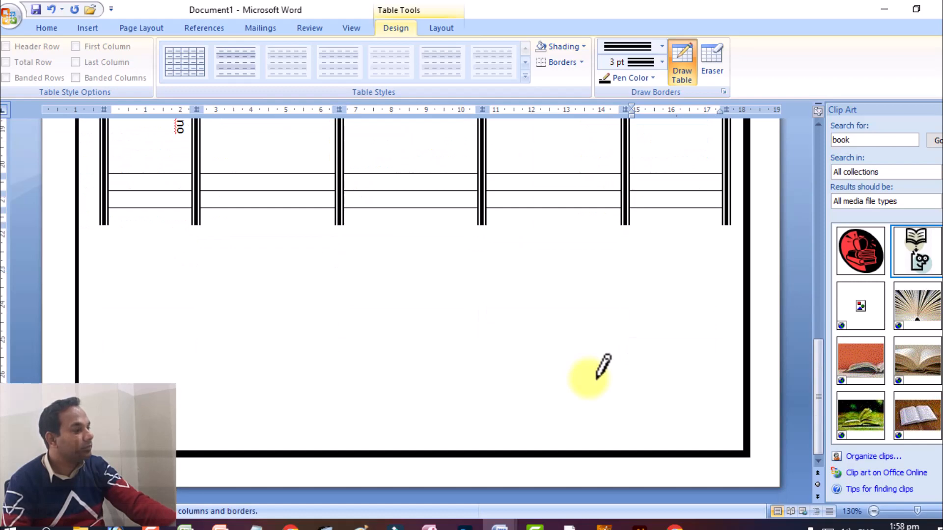
pyautogui.scroll(15, 603, 366)
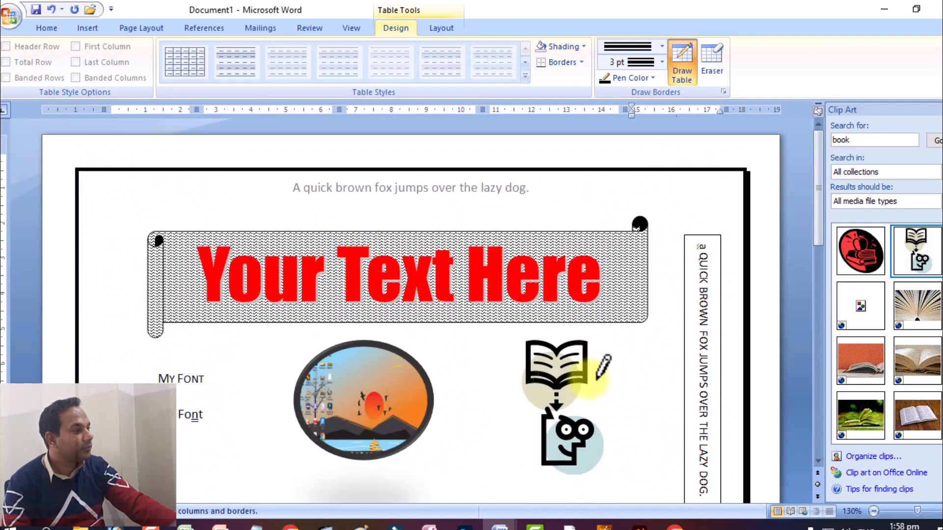
pyautogui.scroll(-12, 604, 364)
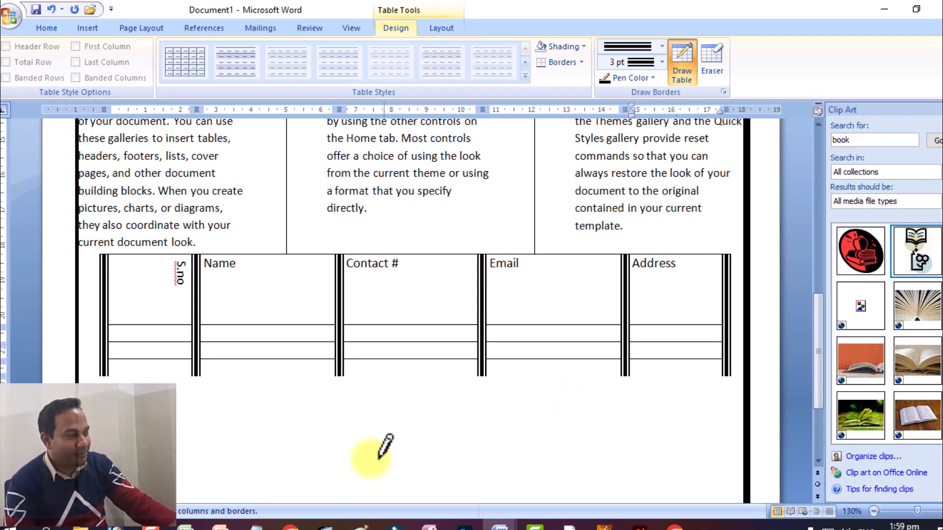
pyautogui.scroll(1, 410, 388)
pyautogui.scroll(3, 404, 399)
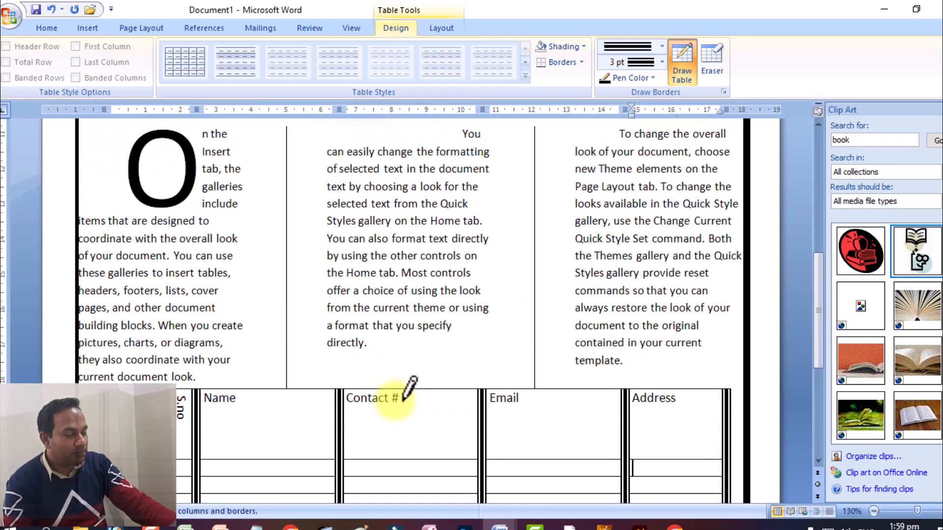
pyautogui.scroll(-2, 408, 393)
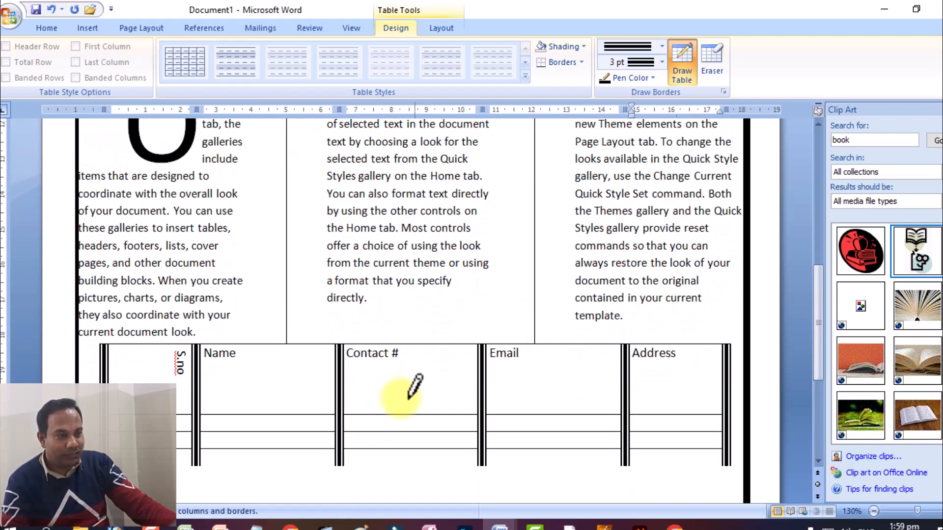
pyautogui.scroll(2, 411, 390)
pyautogui.scroll(3, 181, 455)
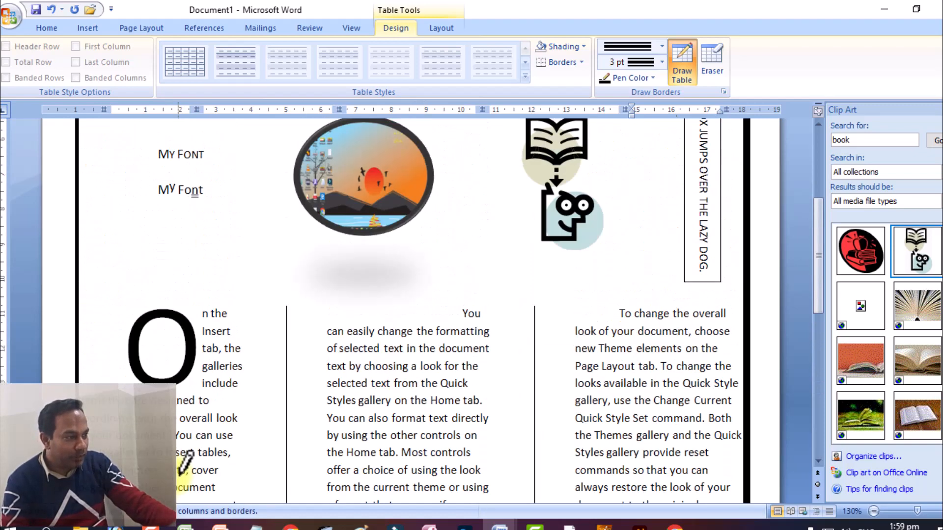
pyautogui.scroll(-7, 184, 449)
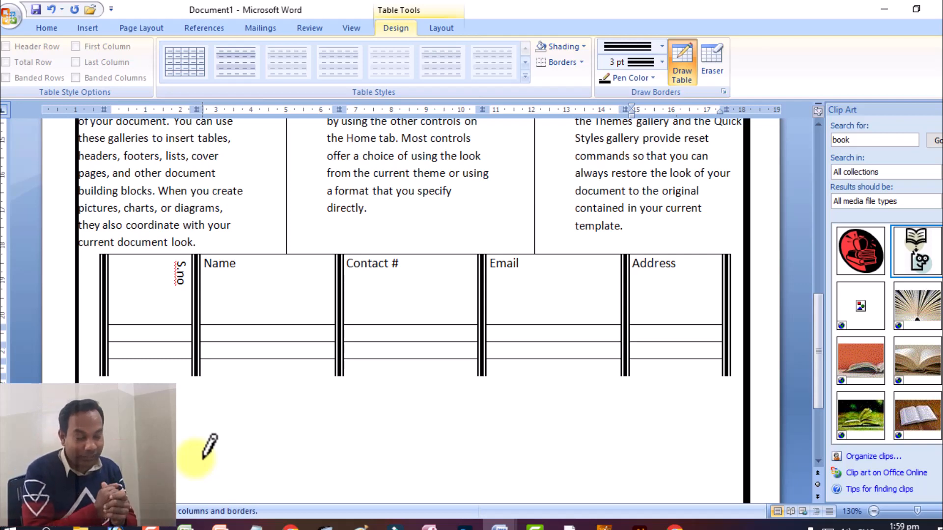
pyautogui.scroll(-3, 273, 397)
pyautogui.scroll(10, 274, 400)
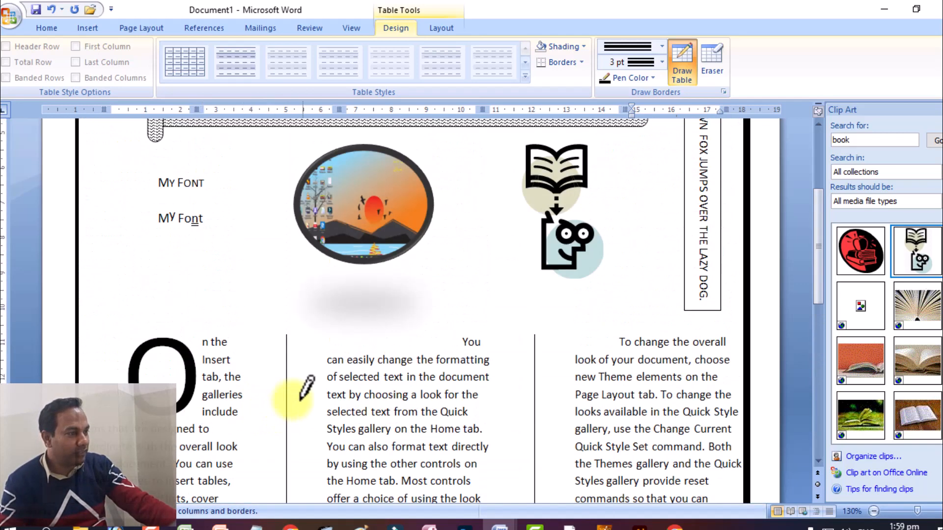
pyautogui.scroll(-5, 307, 388)
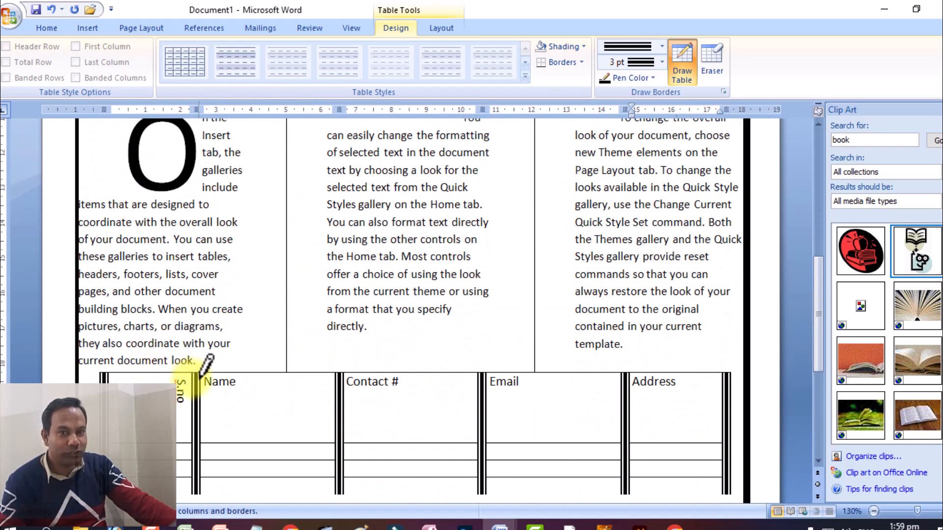
pyautogui.scroll(-4, 375, 338)
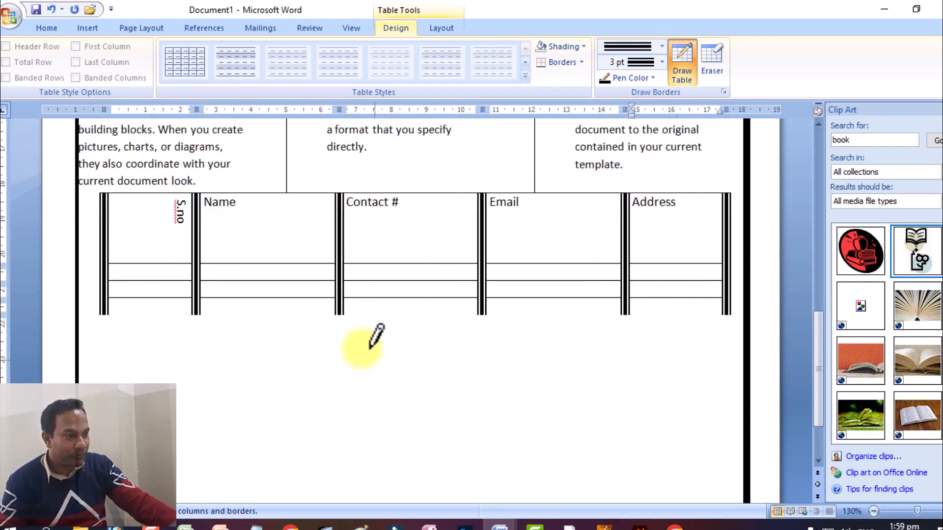
pyautogui.scroll(3, 375, 337)
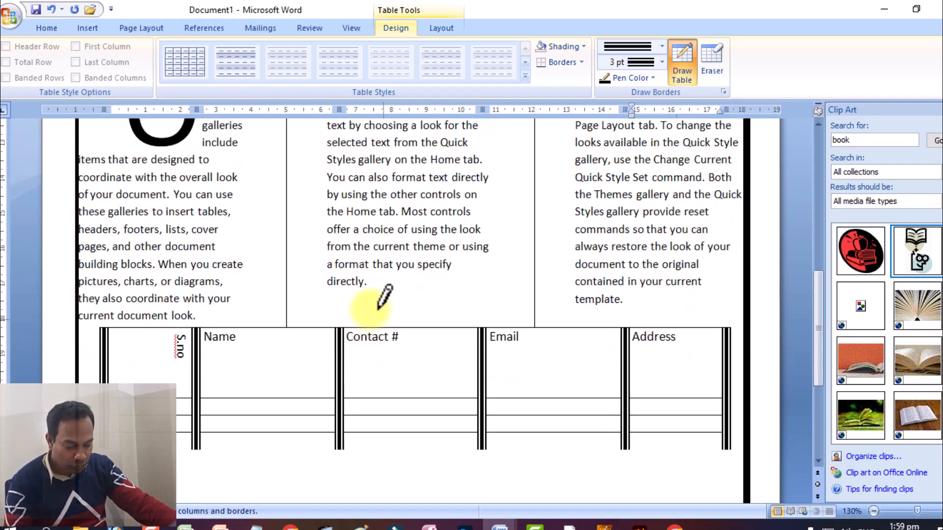
# Step: Undo the latest triple-line border edits and delete the whole contact table from the page
pyautogui.hotkey('ctrl', 'z')
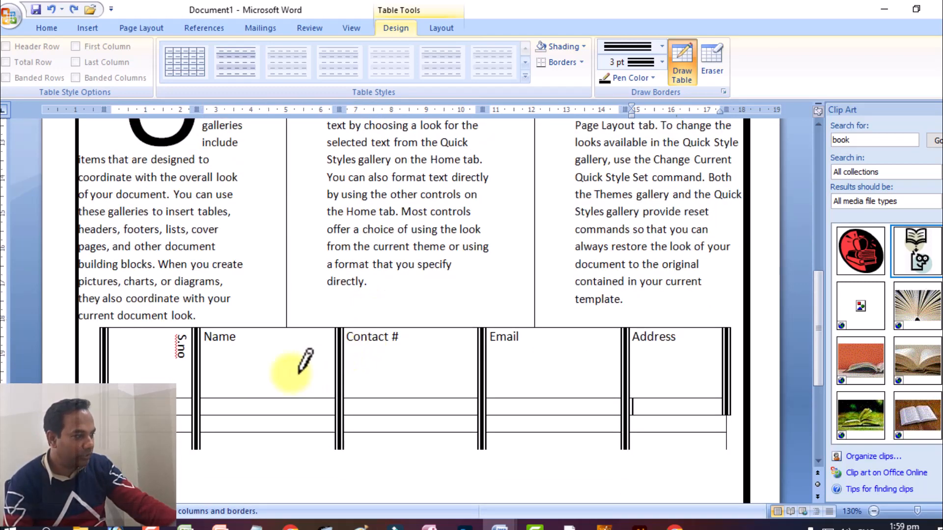
pyautogui.press('Escape')
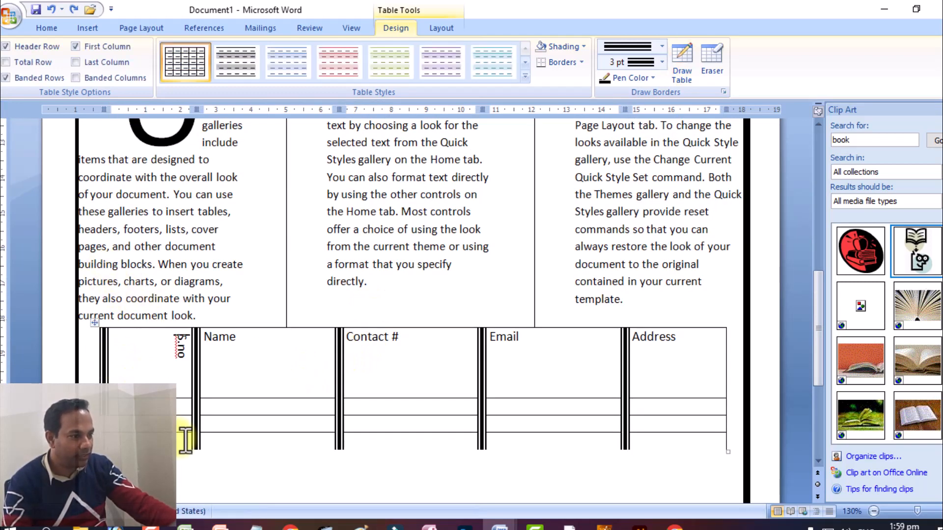
pyautogui.click(98, 315)
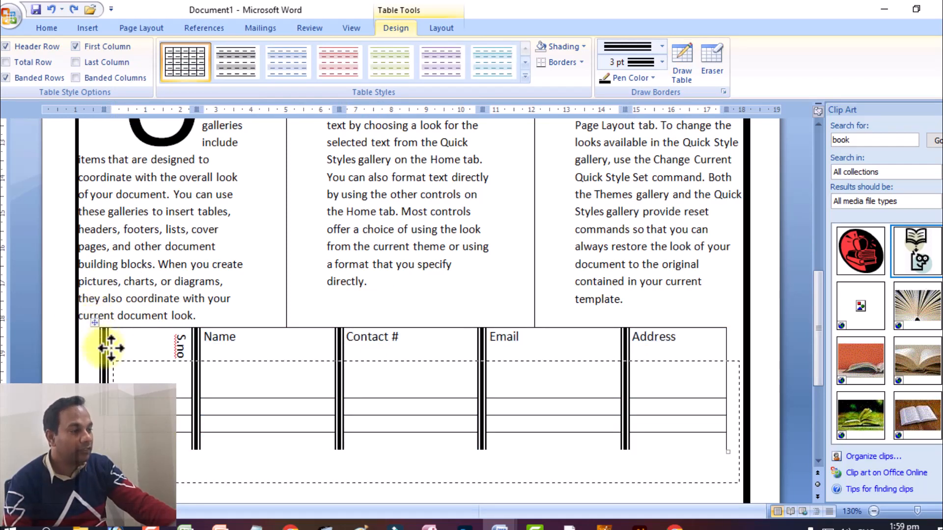
pyautogui.press('BackSpace')
pyautogui.scroll(10, 153, 321)
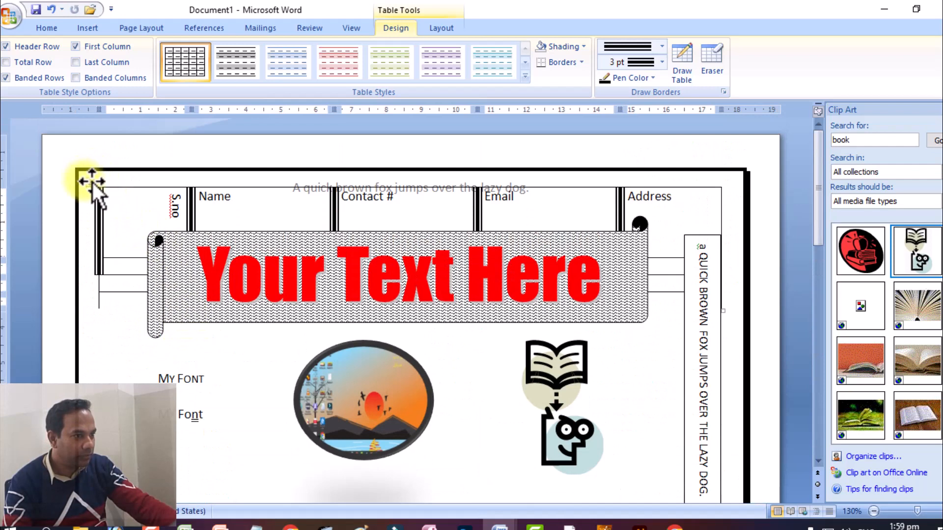
pyautogui.rightClick(93, 181)
pyautogui.click(143, 189)
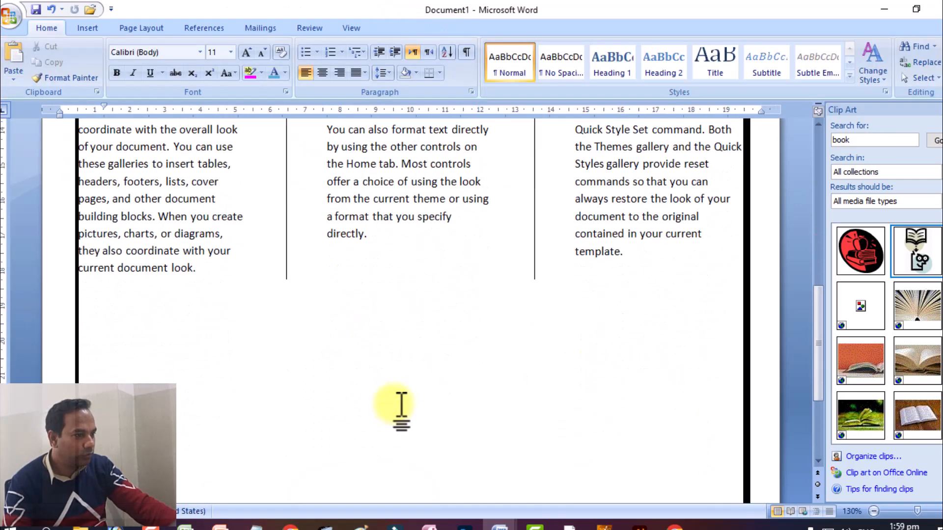
# Step: Place the insertion point below the three-column text and apply a one-column layout from this point forward
pyautogui.doubleClick(137, 302)
pyautogui.doubleClick(137, 313)
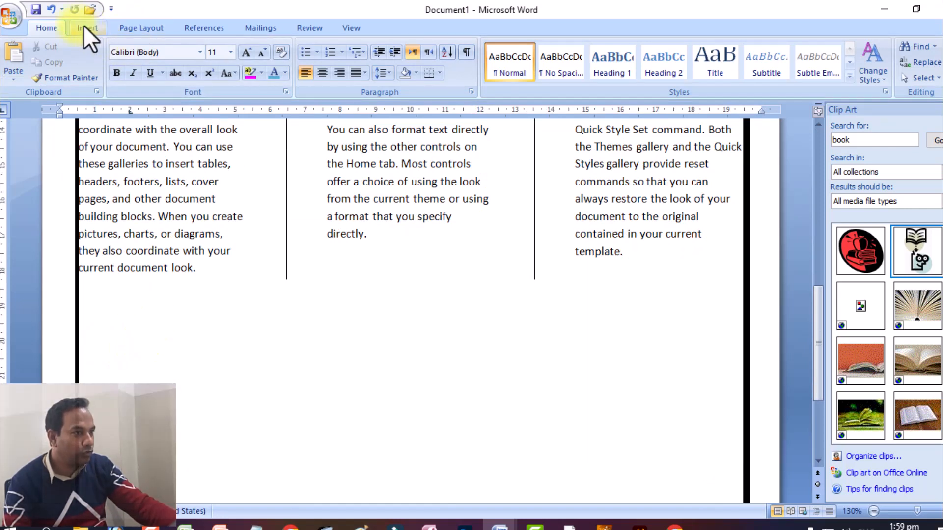
pyautogui.click(142, 29)
pyautogui.click(216, 77)
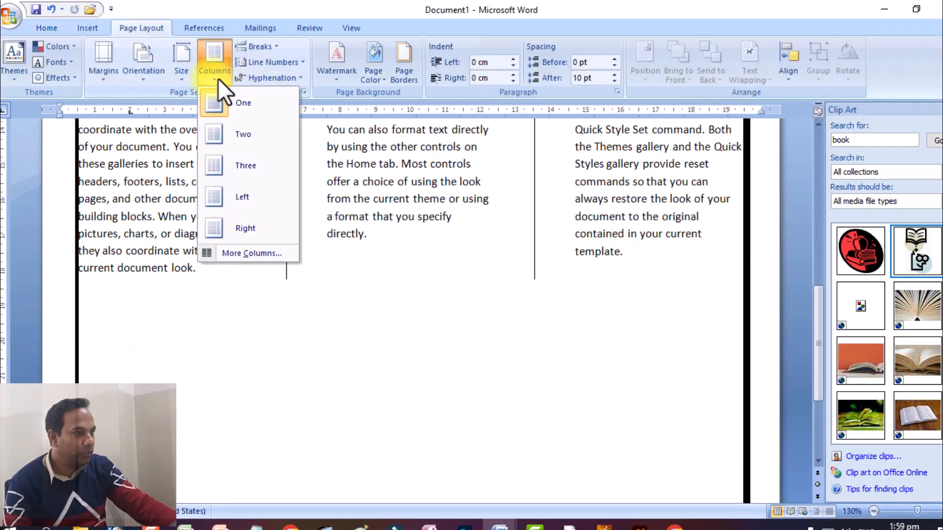
pyautogui.click(254, 251)
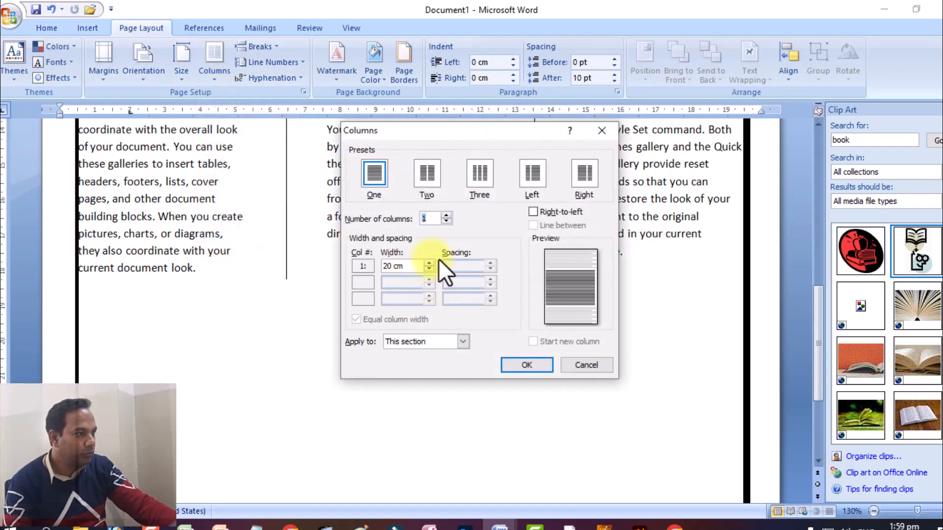
pyautogui.click(424, 341)
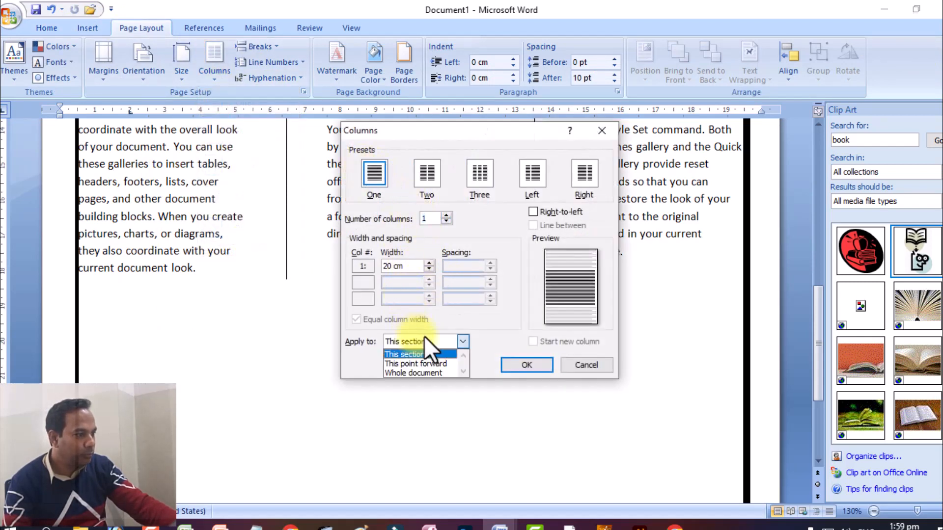
pyautogui.click(431, 361)
pyautogui.click(523, 365)
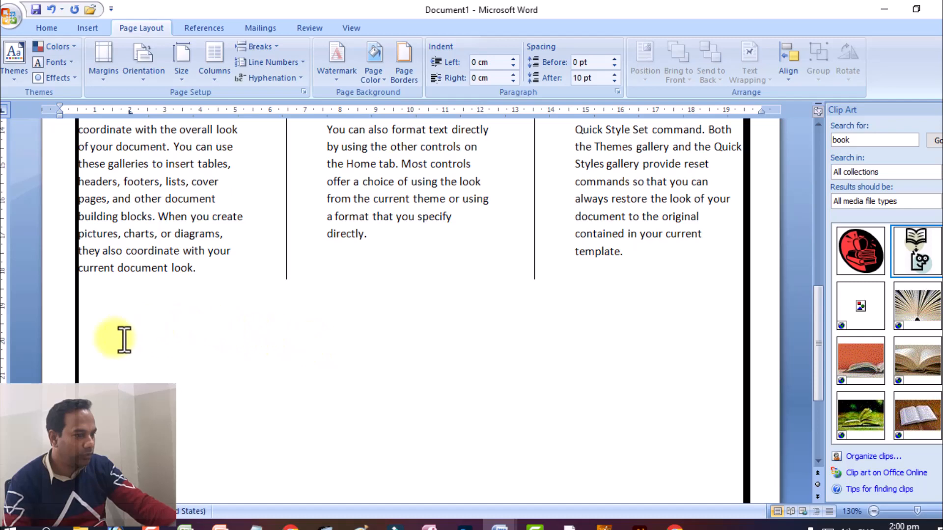
# Step: Insert a table with five columns and four rows below the three-column text
pyautogui.click(64, 27)
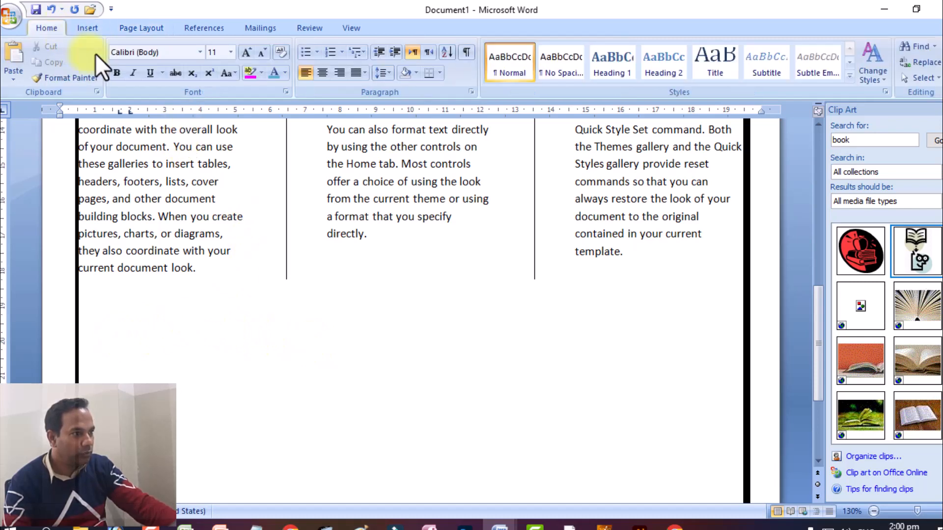
pyautogui.click(101, 30)
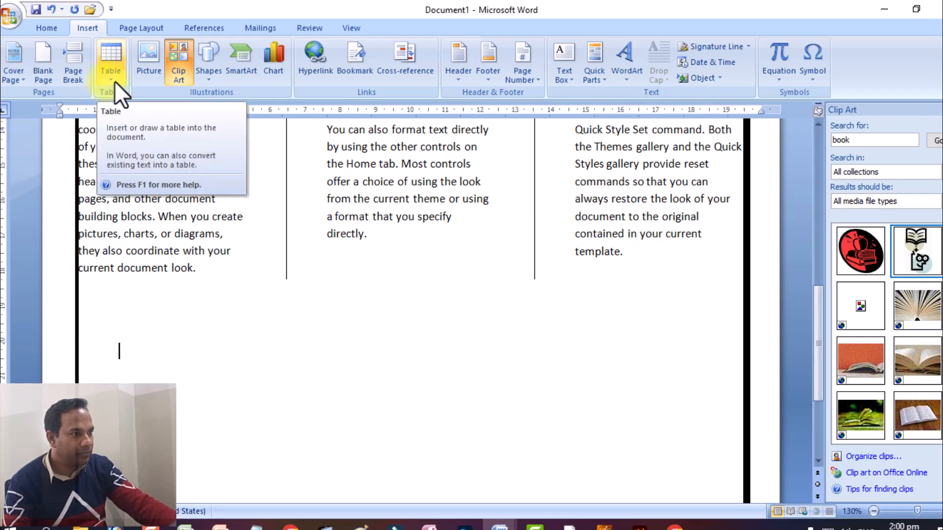
pyautogui.click(118, 77)
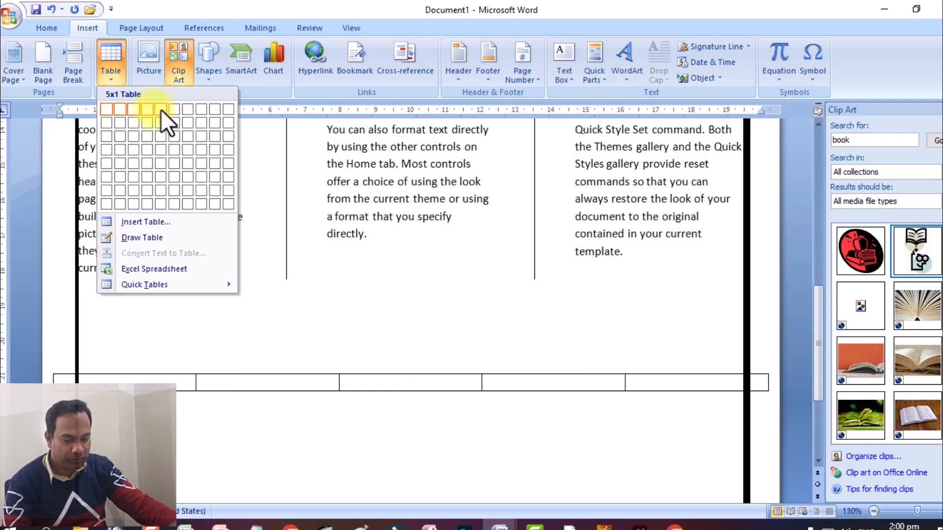
pyautogui.click(157, 146)
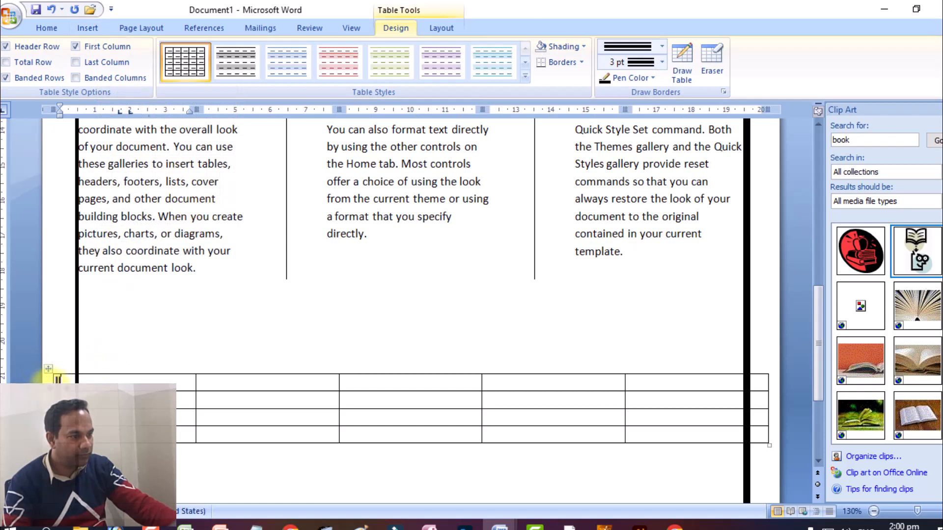
# Step: Narrow the table's first and last columns so both outer edges sit inside the page border
pyautogui.click(56, 399)
pyautogui.click(68, 453)
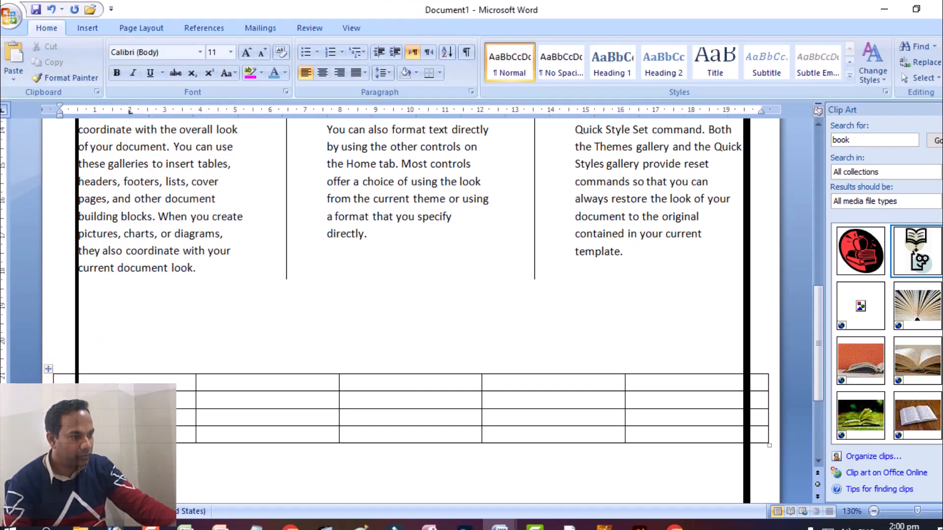
pyautogui.click(48, 369)
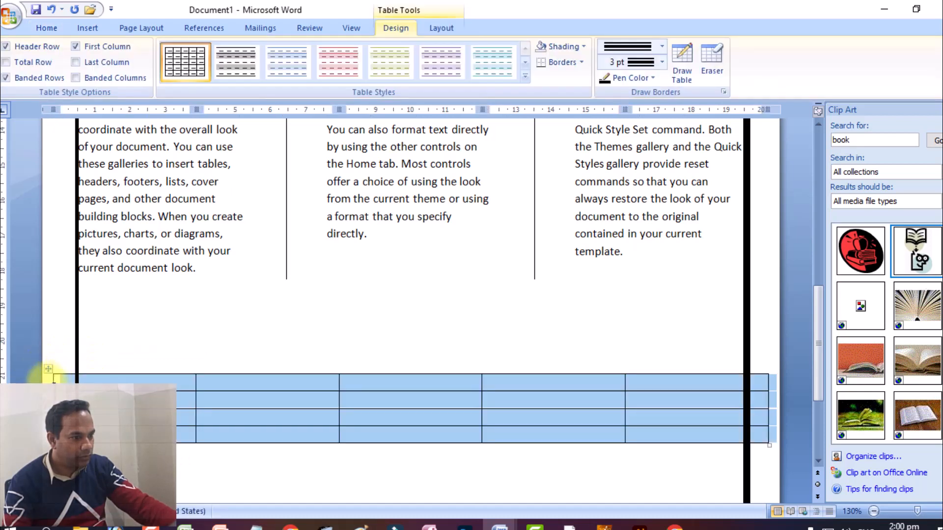
pyautogui.click(57, 396)
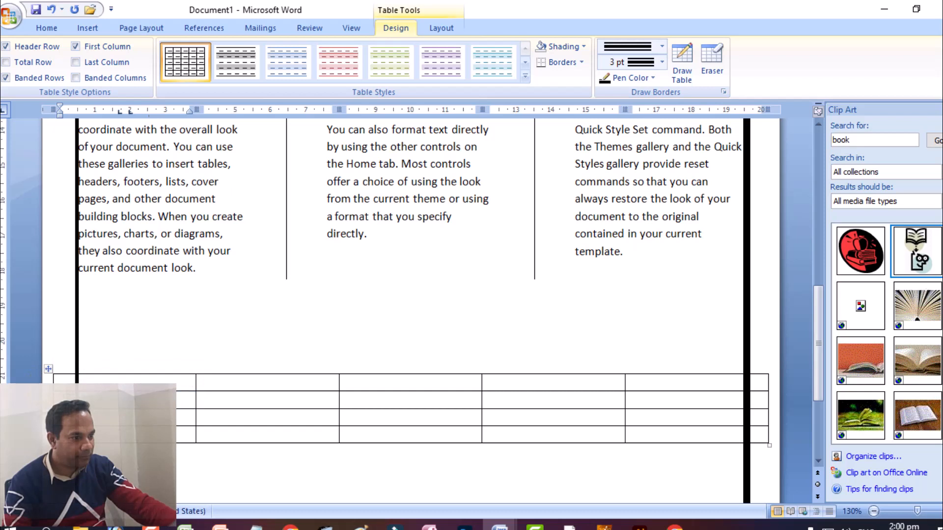
pyautogui.moveTo(53, 380); pyautogui.dragTo(104, 381)
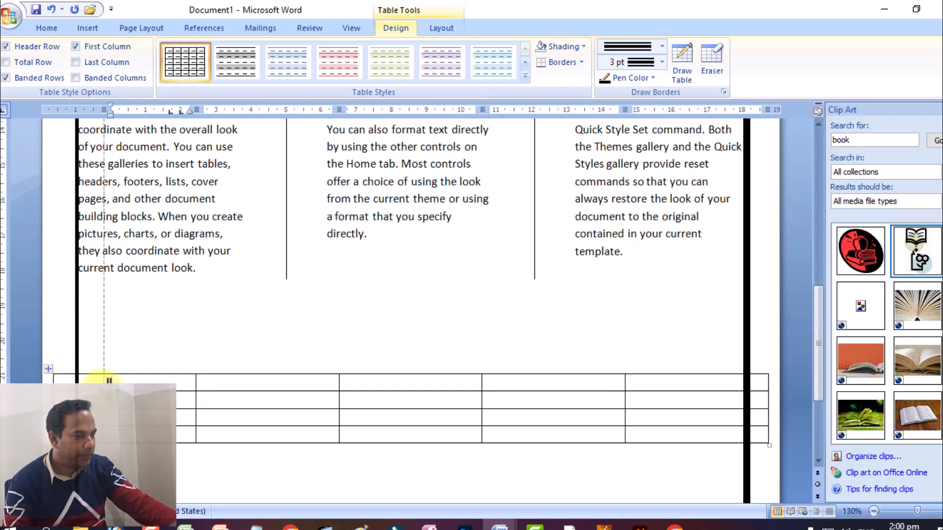
pyautogui.moveTo(747, 389); pyautogui.dragTo(718, 393)
# Step: Fill the table's header row with S.no, Name, Contact #, Email and Address
pyautogui.scroll(-2, 208, 383)
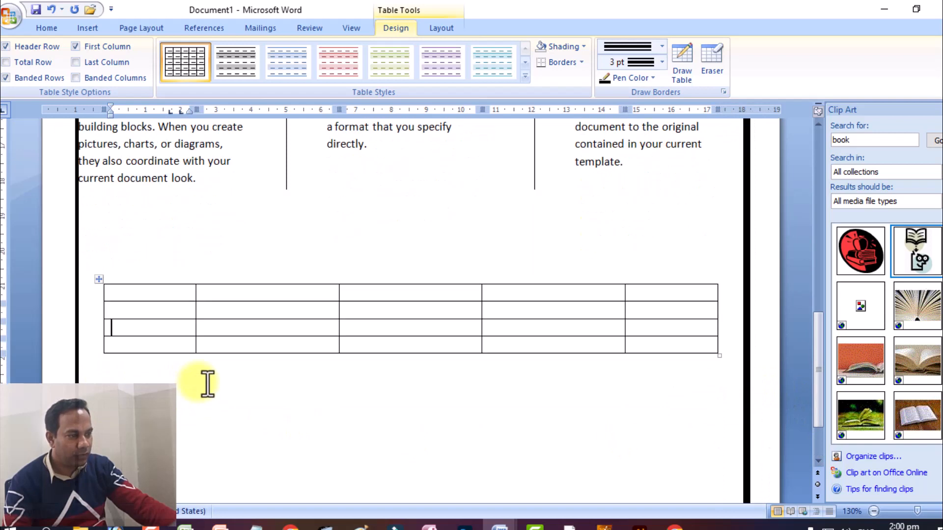
pyautogui.click(171, 297)
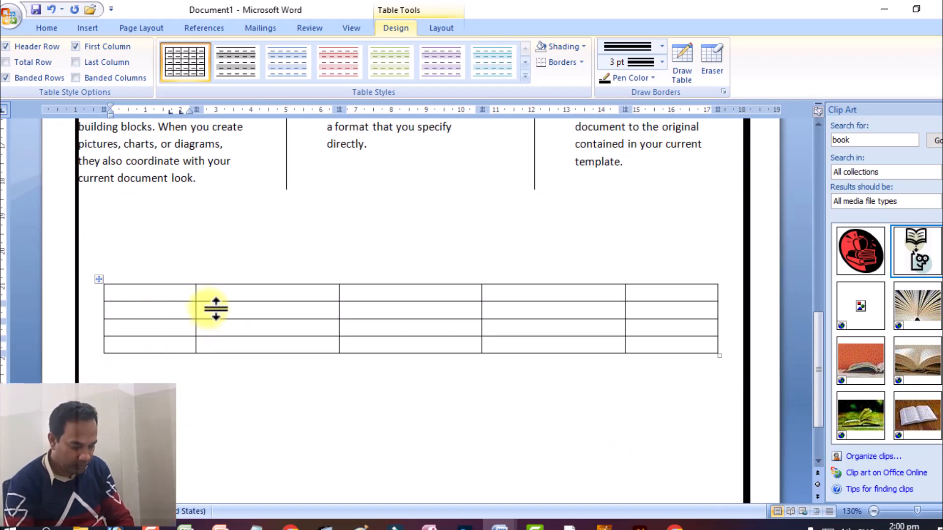
pyautogui.write('S.n')
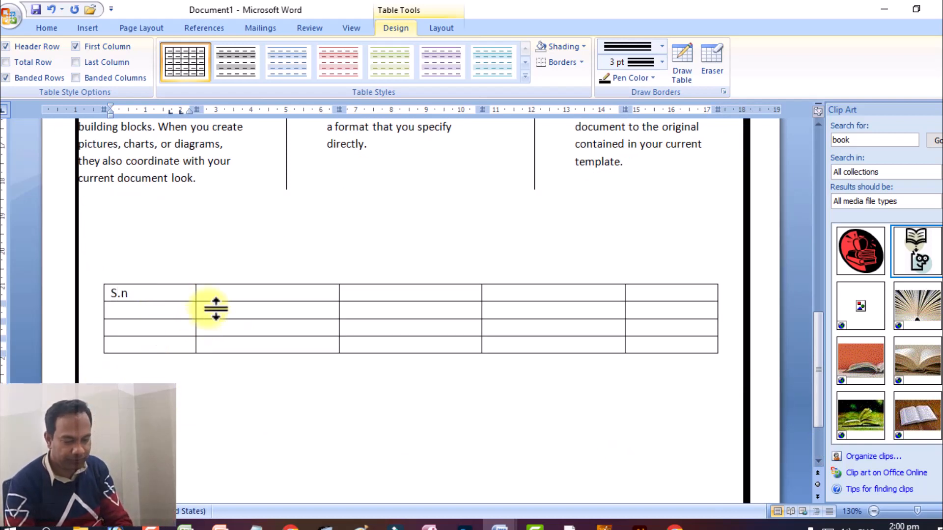
pyautogui.write('o Name')
pyautogui.press('Tab')
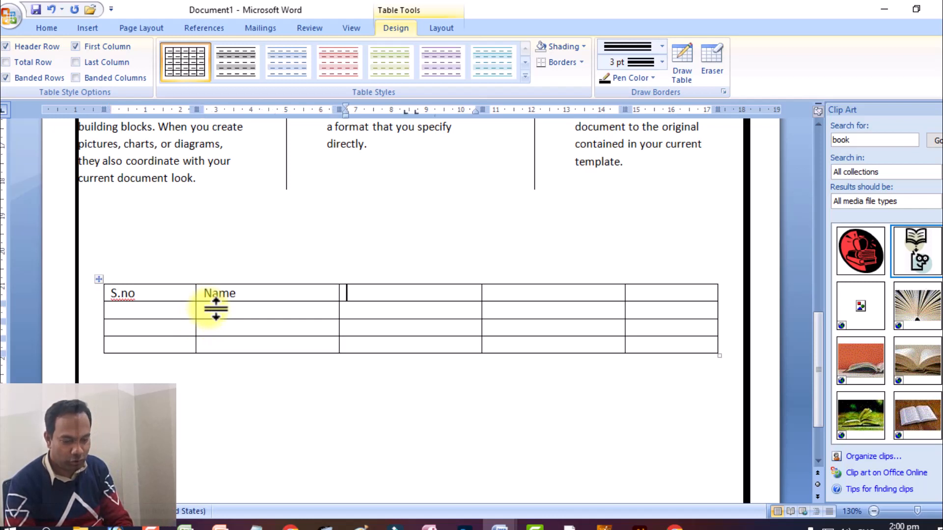
pyautogui.write('Contact')
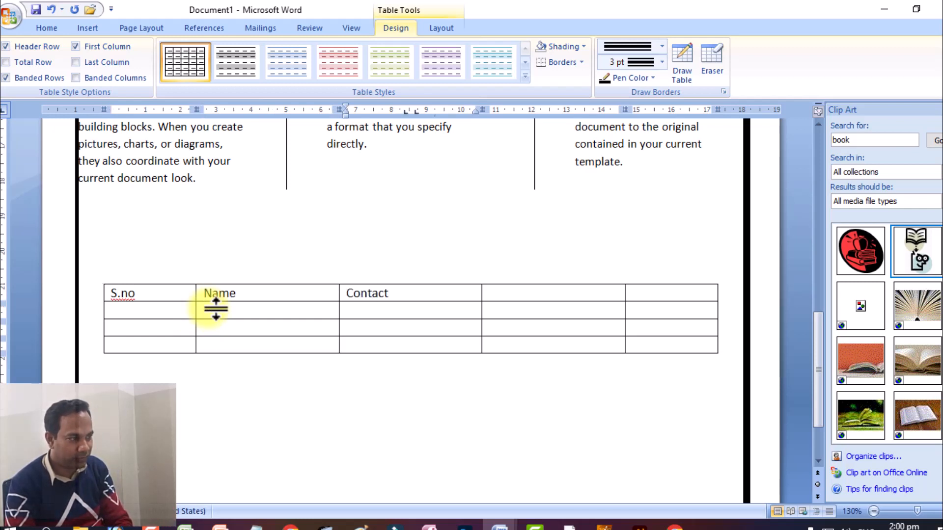
pyautogui.write(' #')
pyautogui.press('Tab')
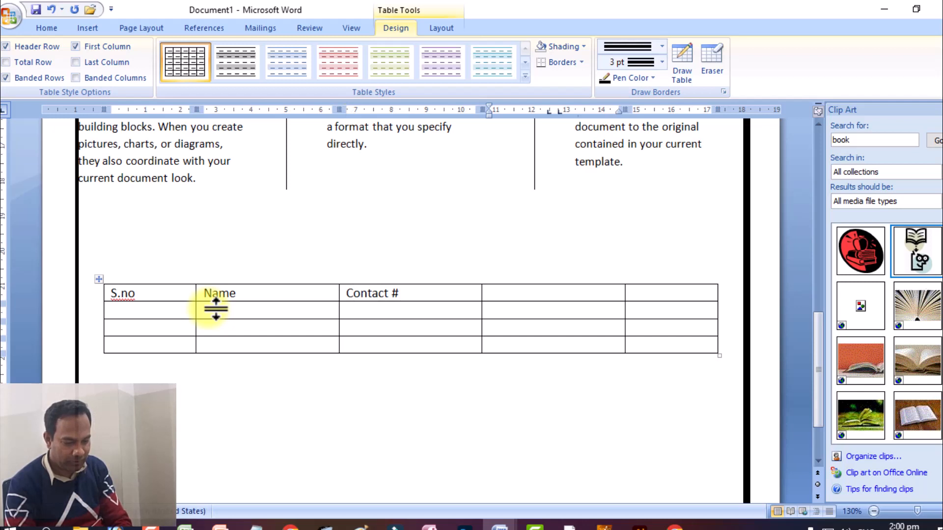
pyautogui.write('Email')
pyautogui.press('Tab')
pyautogui.write('A')
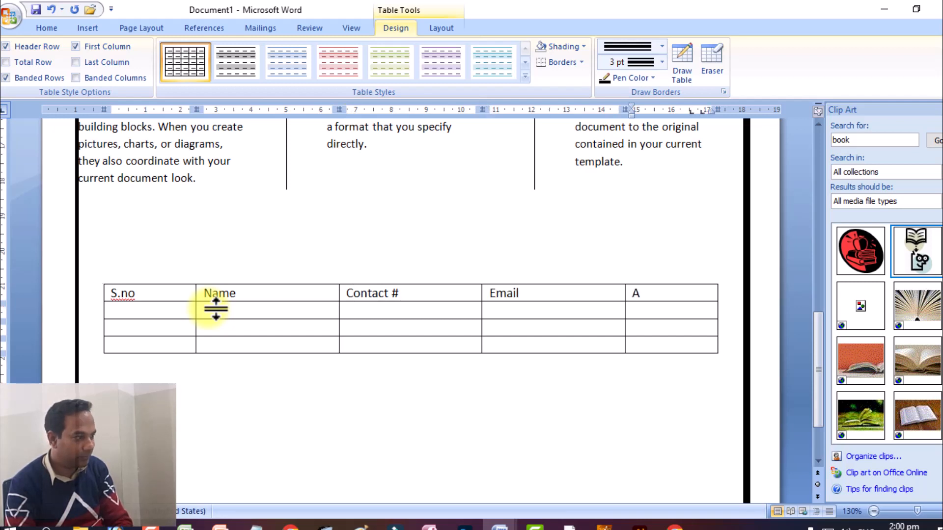
pyautogui.write('ddress')
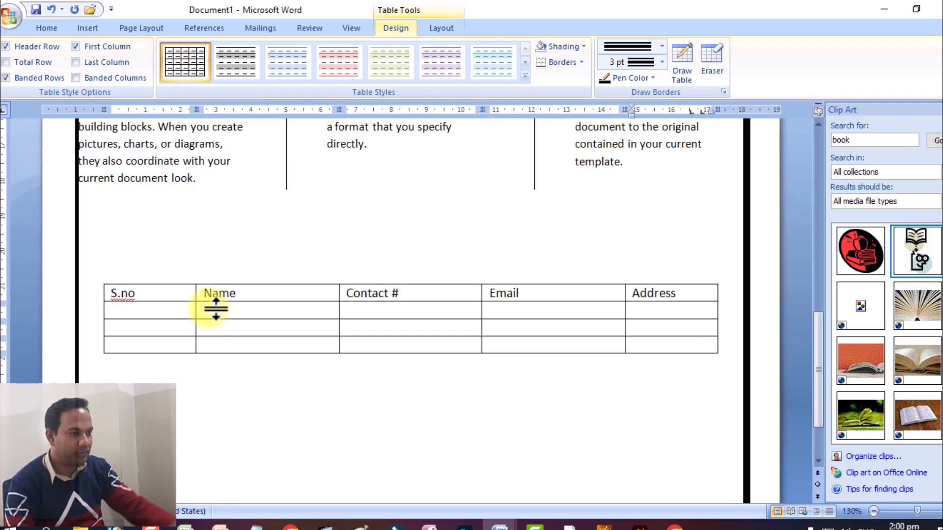
# Step: Rotate the text in the S.no header cell so it reads vertically from top to bottom
pyautogui.click(143, 290)
pyautogui.rightClick(143, 289)
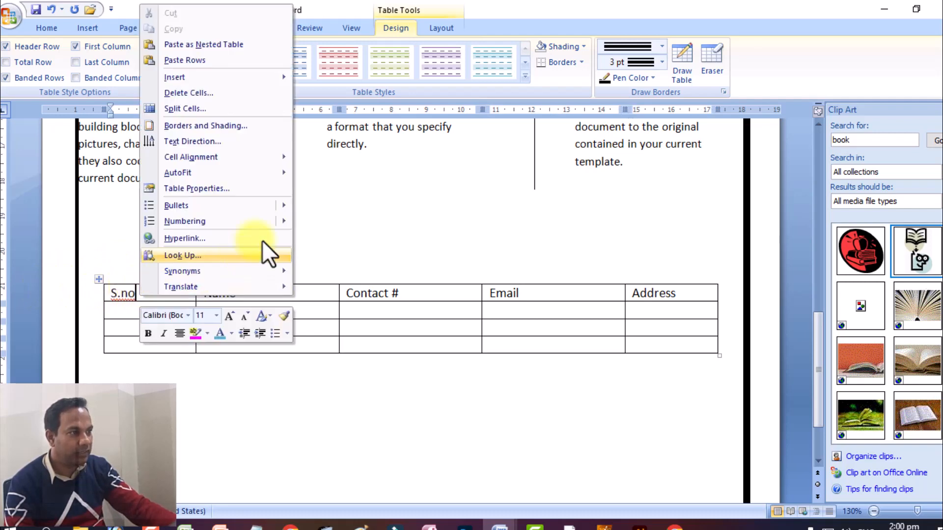
pyautogui.click(231, 142)
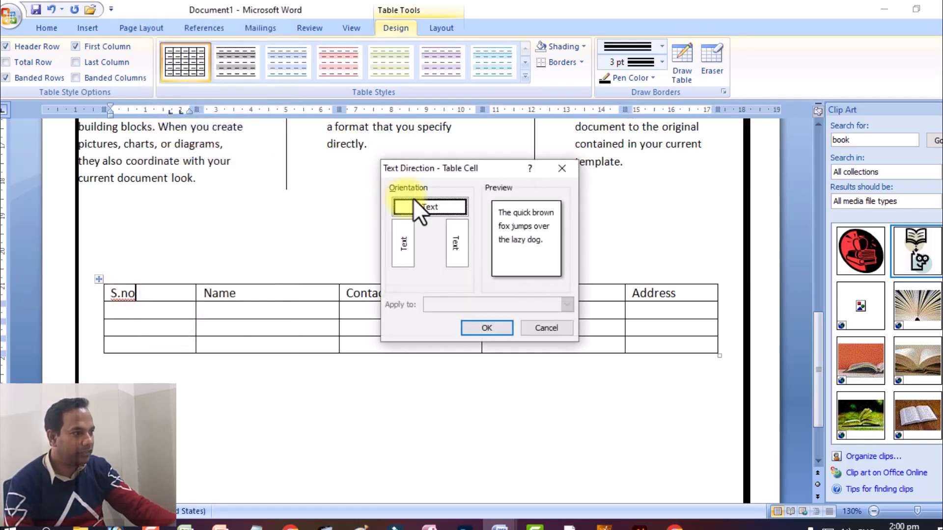
pyautogui.click(451, 236)
pyautogui.click(484, 328)
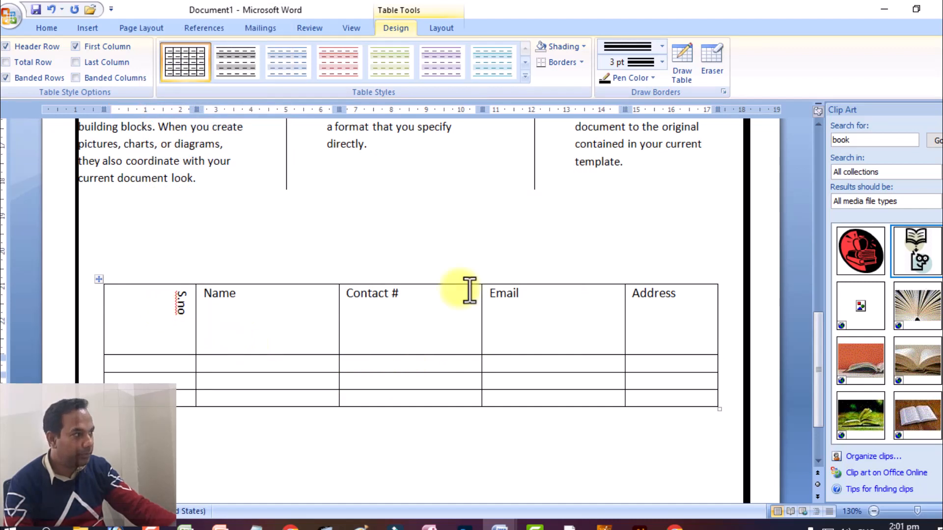
# Step: Draw 3 pt triple-line borders over all six vertical lines of the contact table, including both outer edges
pyautogui.click(626, 43)
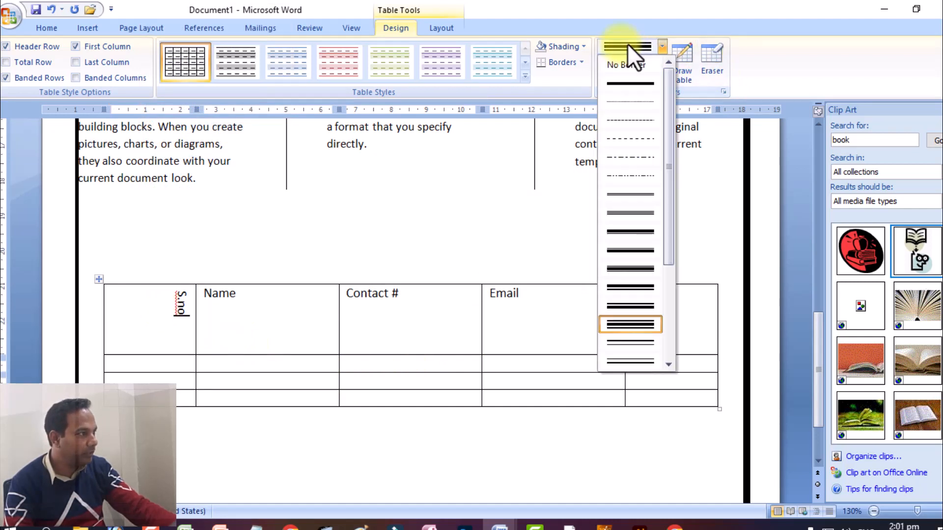
pyautogui.click(609, 305)
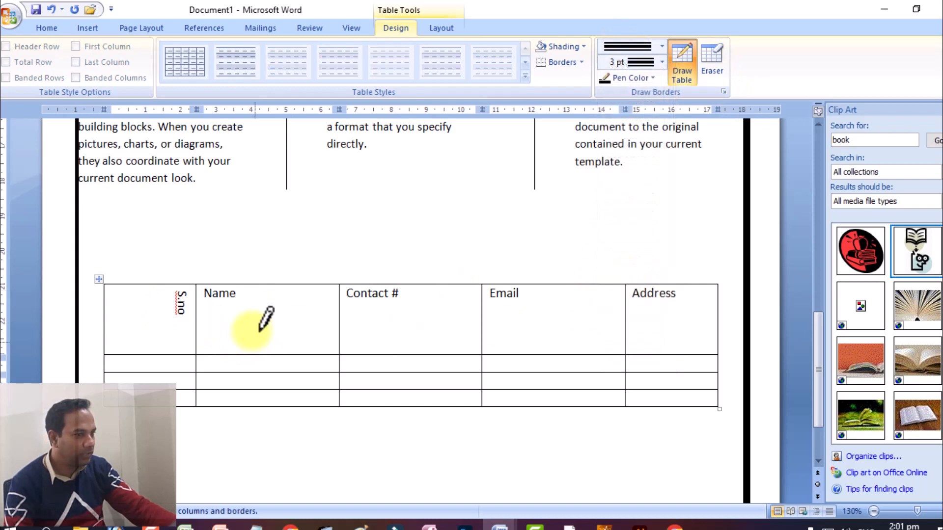
pyautogui.moveTo(104, 290); pyautogui.dragTo(110, 388)
pyautogui.moveTo(198, 289); pyautogui.dragTo(198, 384)
pyautogui.moveTo(341, 291); pyautogui.dragTo(344, 391)
pyautogui.moveTo(479, 286); pyautogui.dragTo(479, 393)
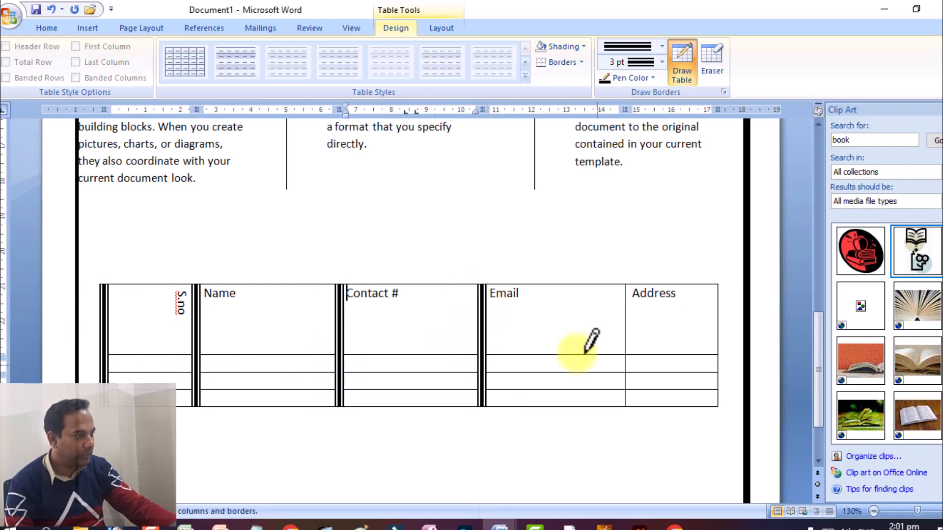
pyautogui.moveTo(623, 287); pyautogui.dragTo(621, 393)
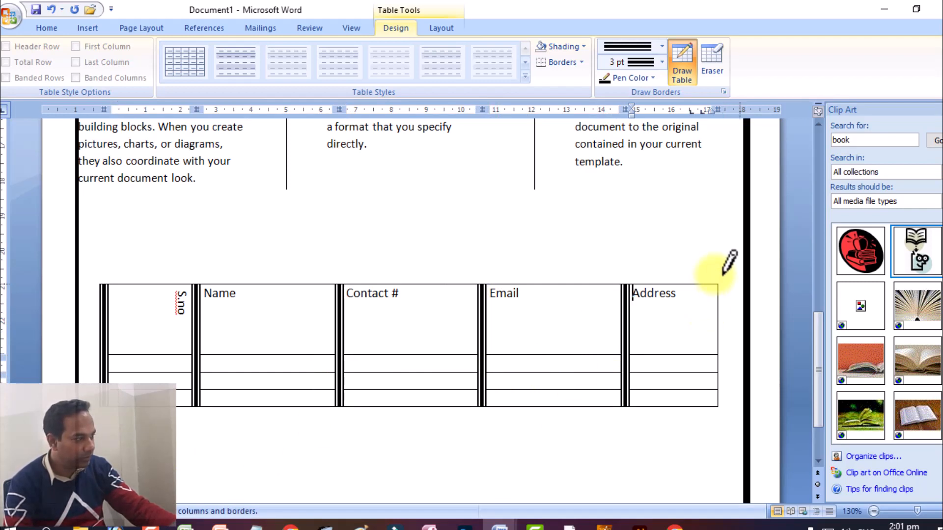
pyautogui.moveTo(707, 282); pyautogui.dragTo(704, 406)
pyautogui.click(299, 436)
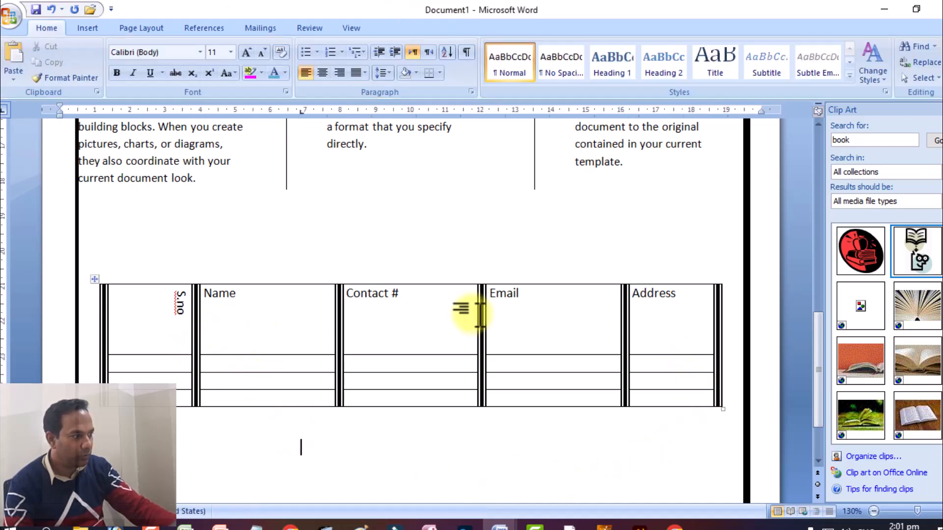
# Step: Center the text of all header row cells both horizontally and vertically
pyautogui.moveTo(685, 293); pyautogui.dragTo(180, 326)
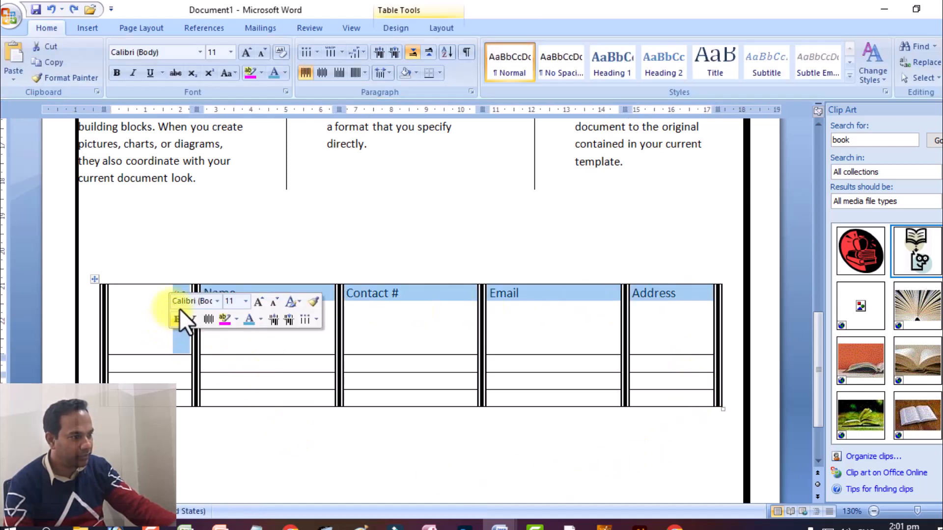
pyautogui.rightClick(185, 326)
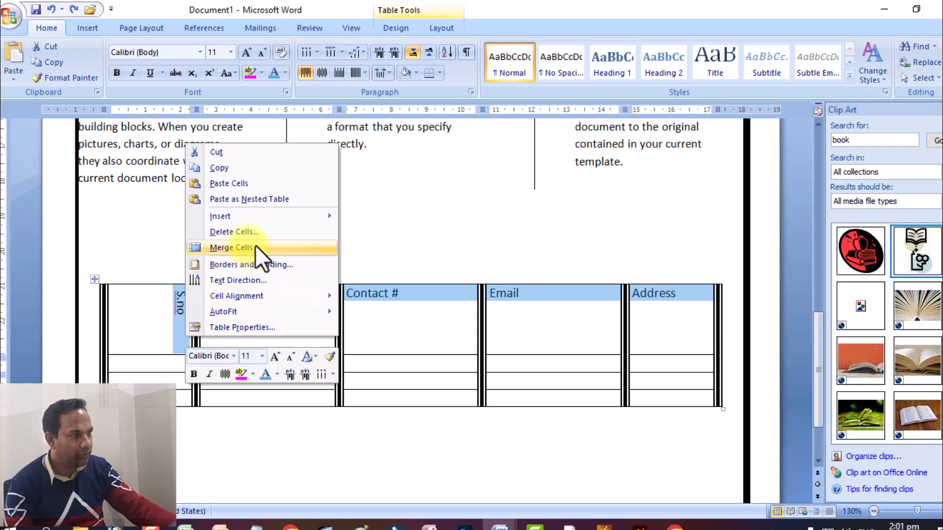
pyautogui.moveTo(314, 294)
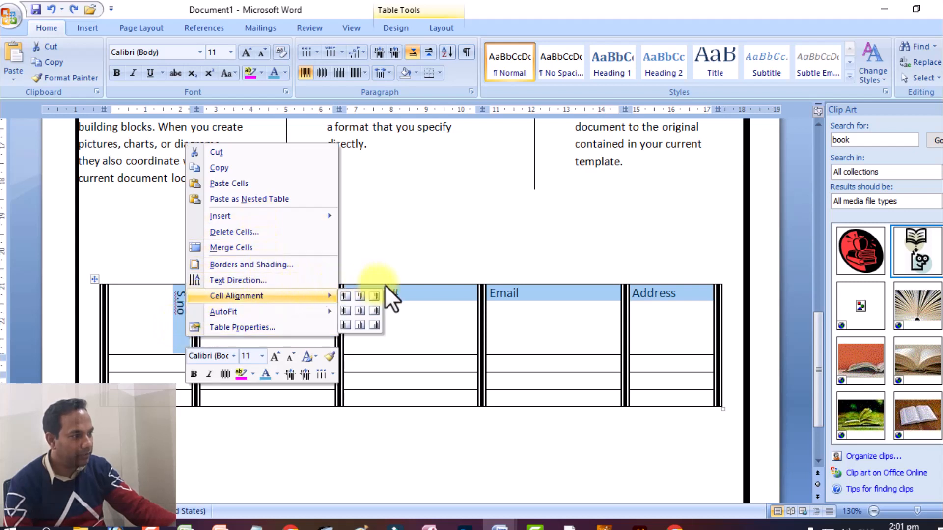
pyautogui.click(360, 311)
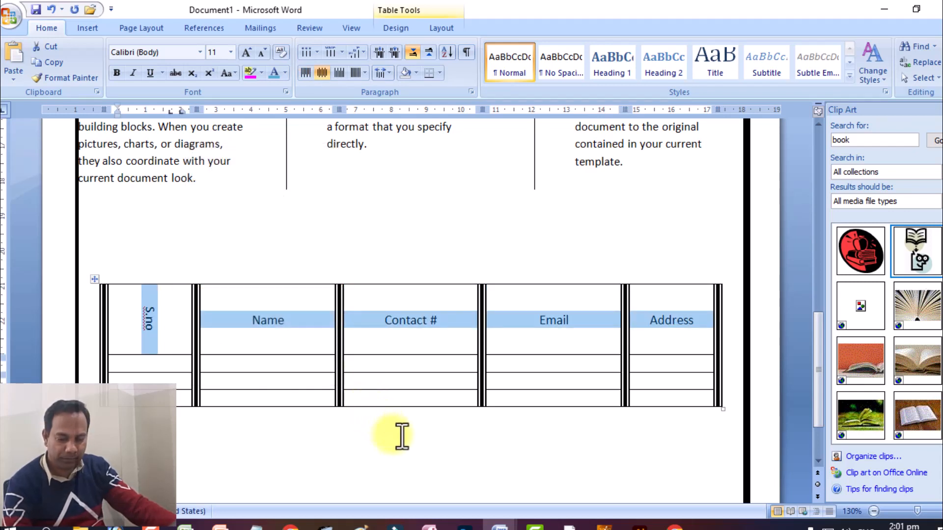
pyautogui.click(348, 444)
# Step: Set the three-column text's paragraph indentation to 0.9 cm before text and 0.6 cm after text
pyautogui.scroll(-2, 407, 352)
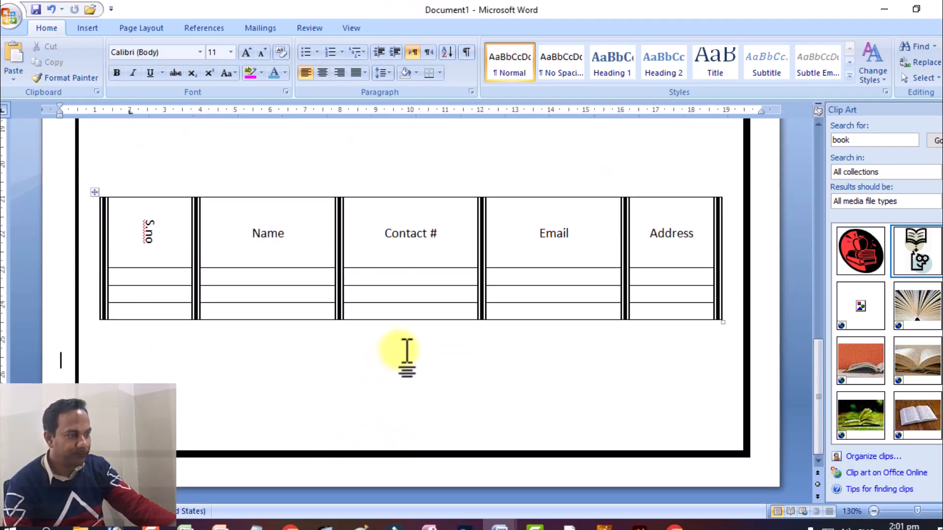
pyautogui.scroll(5, 417, 354)
pyautogui.scroll(6, 417, 355)
pyautogui.scroll(-4, 196, 423)
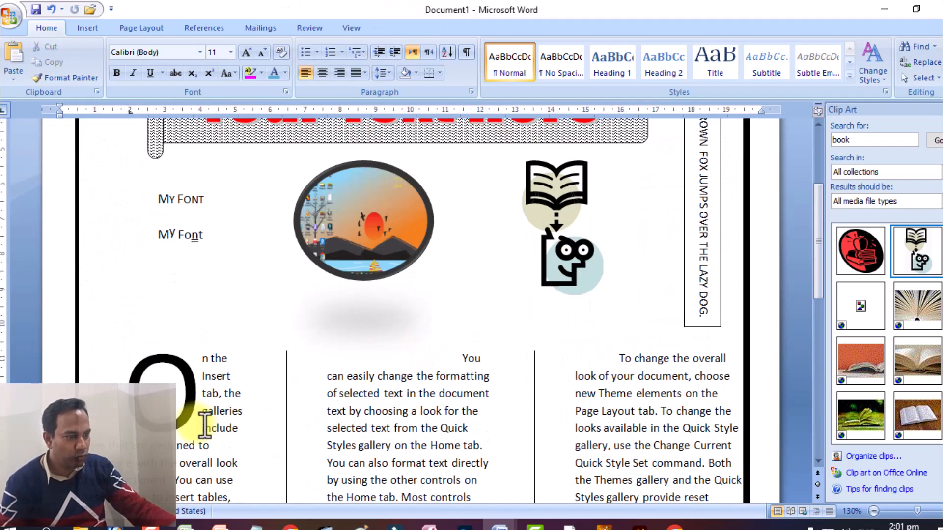
pyautogui.moveTo(190, 257); pyautogui.dragTo(659, 314)
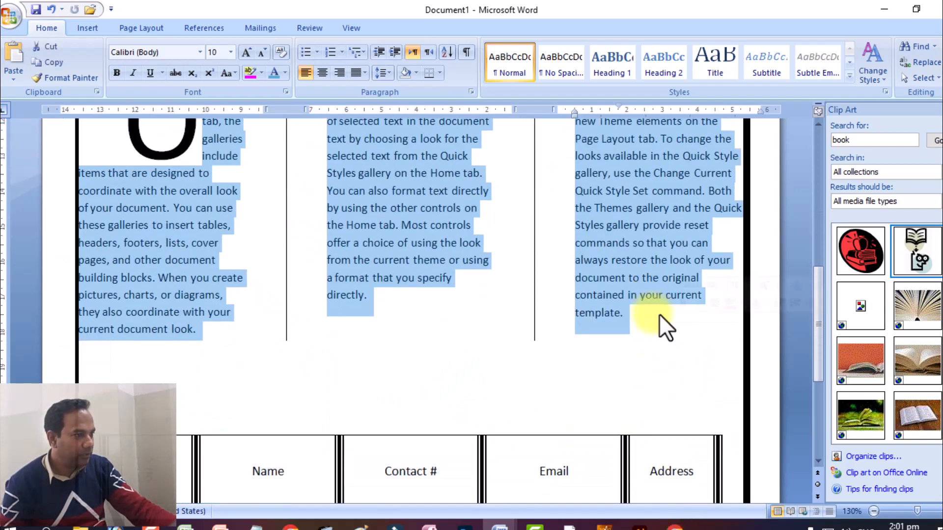
pyautogui.rightClick(407, 195)
pyautogui.click(474, 266)
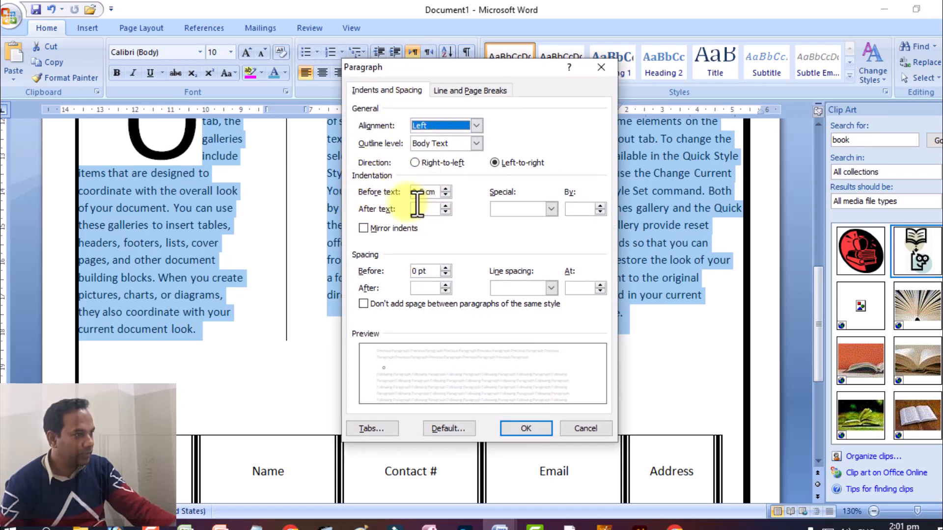
pyautogui.click(438, 186)
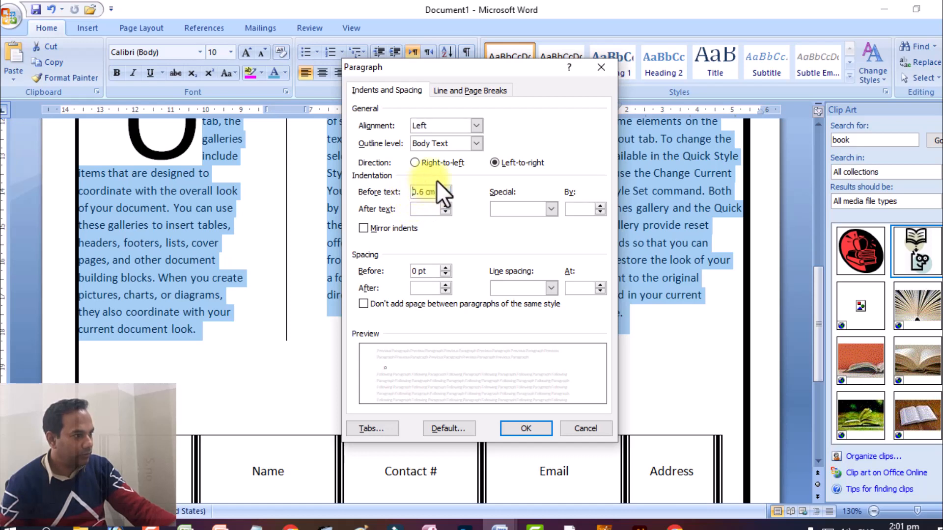
pyautogui.click(437, 183)
pyautogui.click(435, 202)
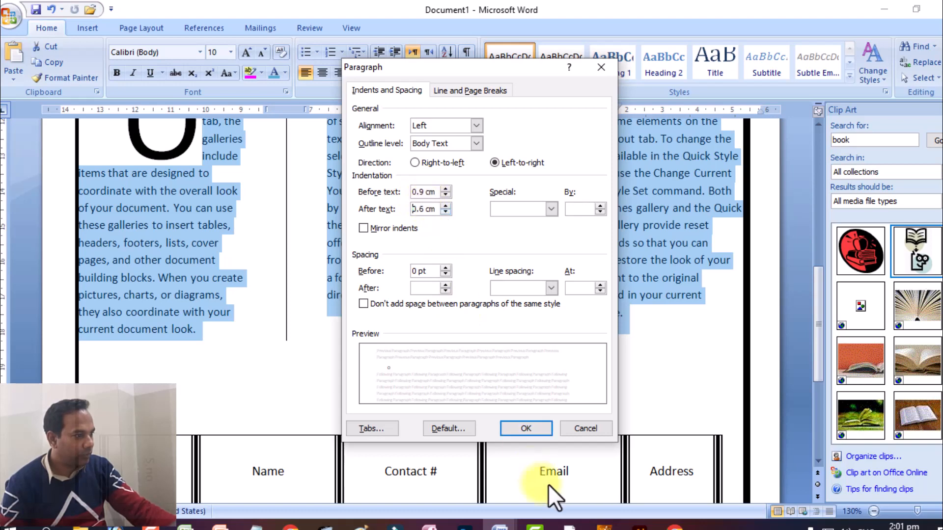
pyautogui.click(521, 428)
pyautogui.click(484, 376)
# Step: Review the page from the title banner to the contact table and switch to the browser window to compare it with the sample assignment
pyautogui.scroll(2, 484, 361)
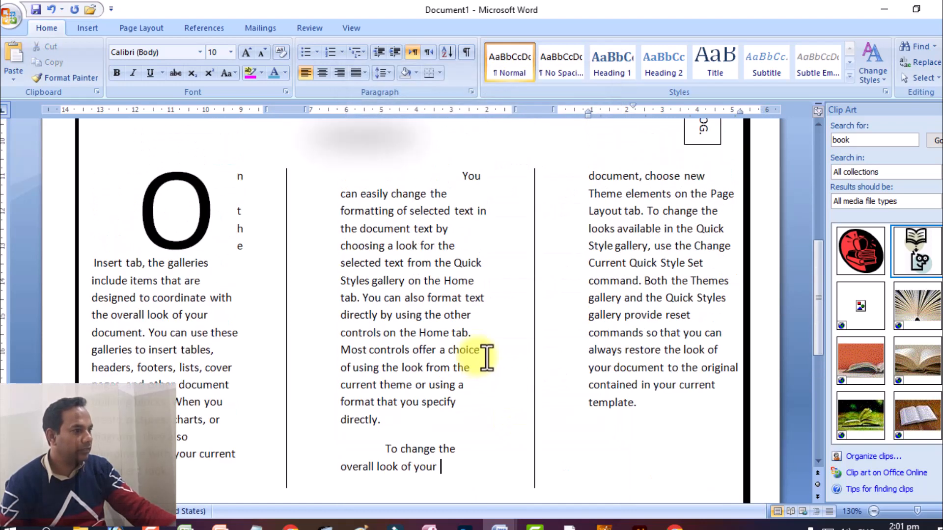
pyautogui.scroll(-1, 302, 210)
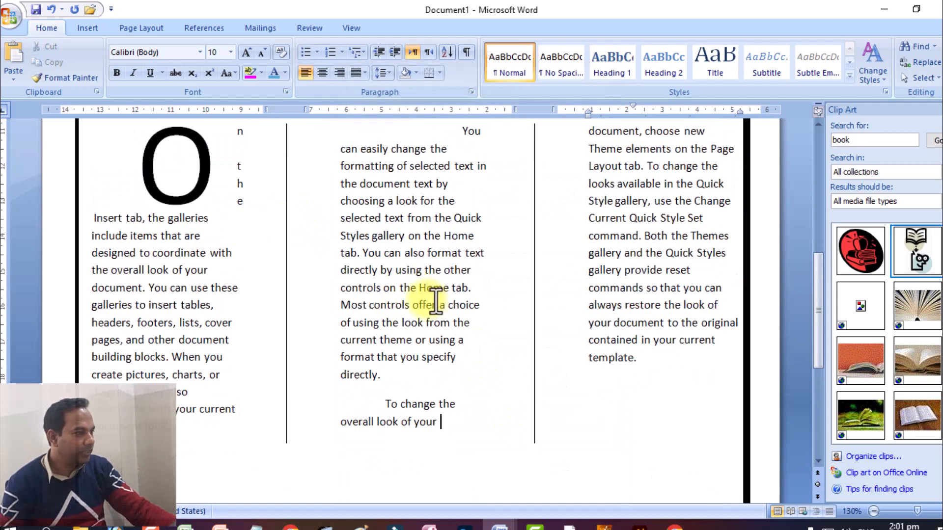
pyautogui.scroll(8, 475, 302)
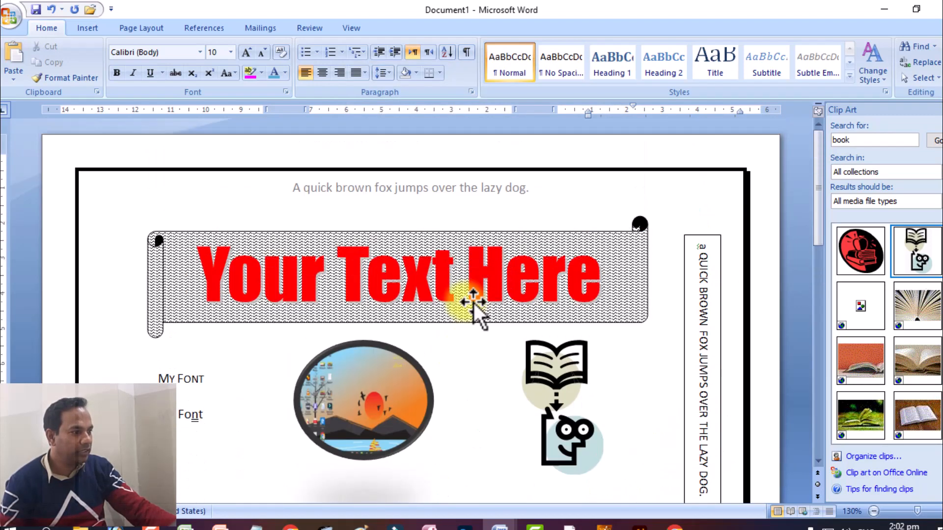
pyautogui.scroll(-3, 475, 305)
pyautogui.scroll(-11, 473, 303)
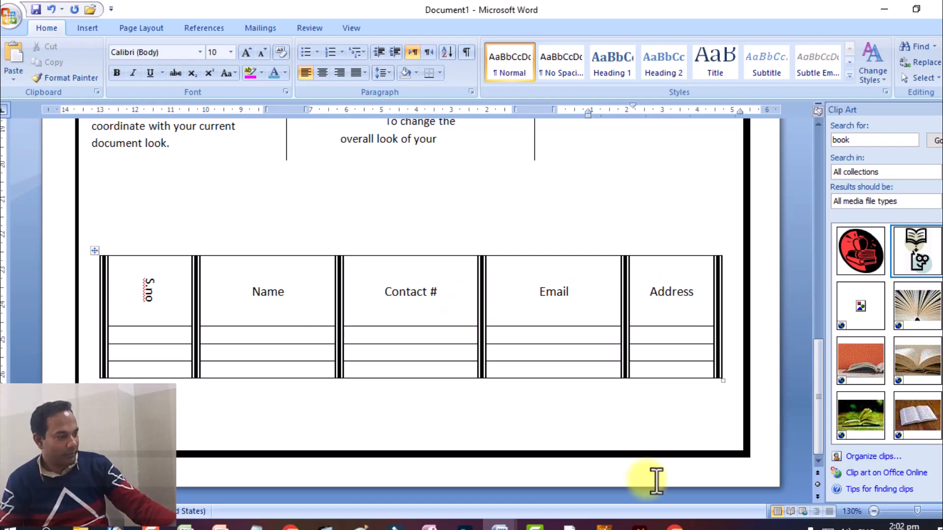
pyautogui.click(676, 528)
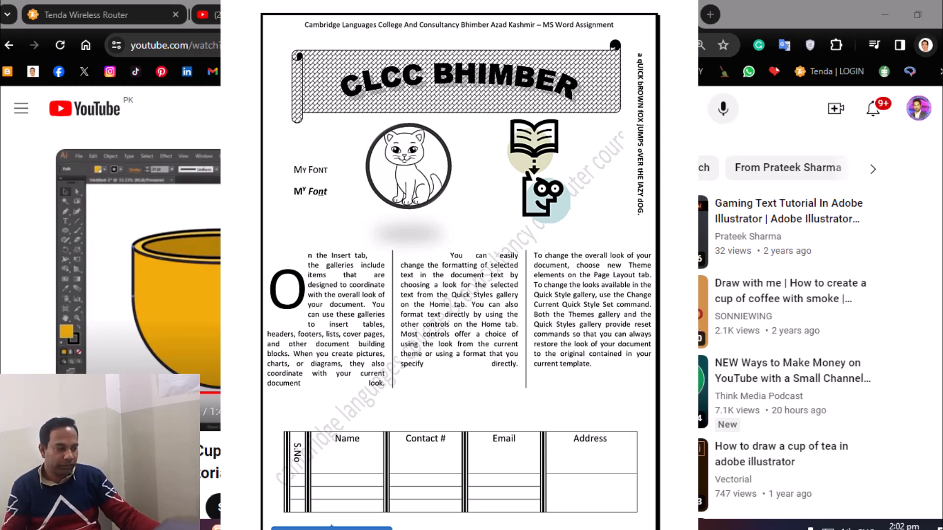
pyautogui.hotkey('alt', 'Tab')
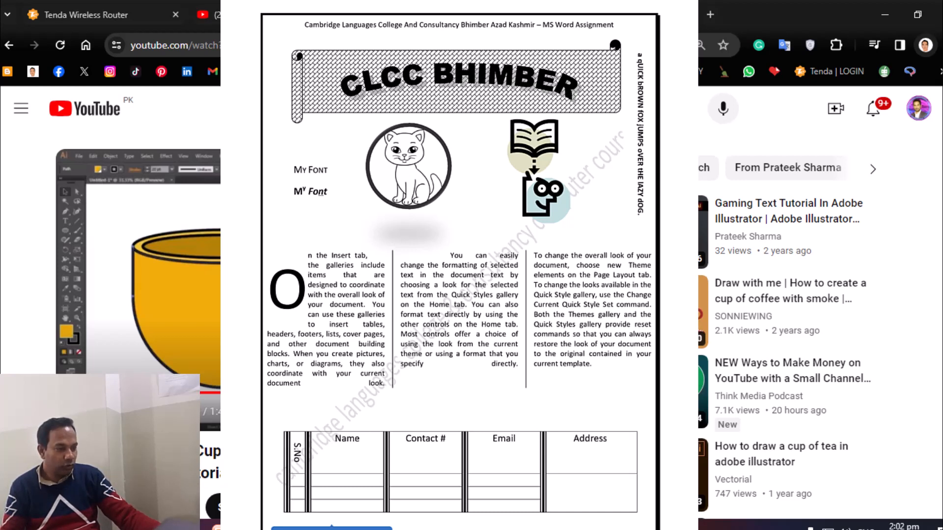
pyautogui.hotkey('alt', 'Tab')
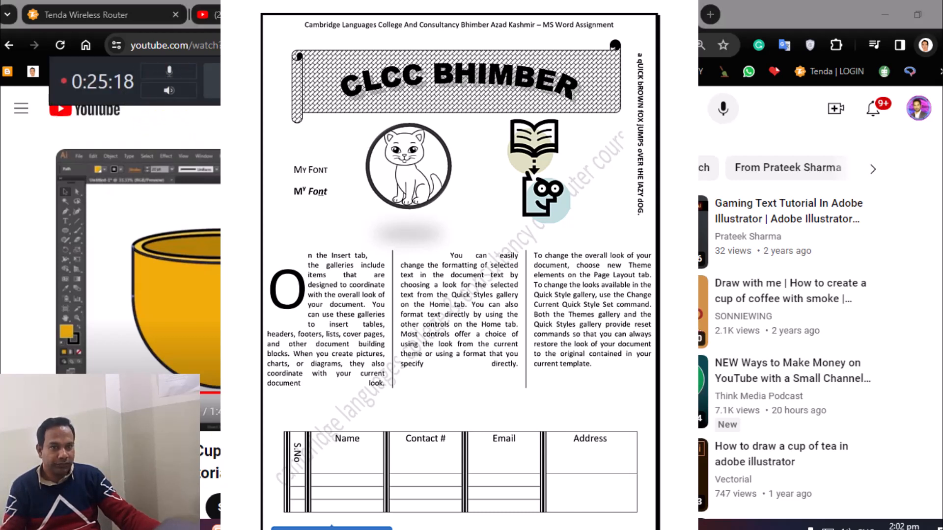